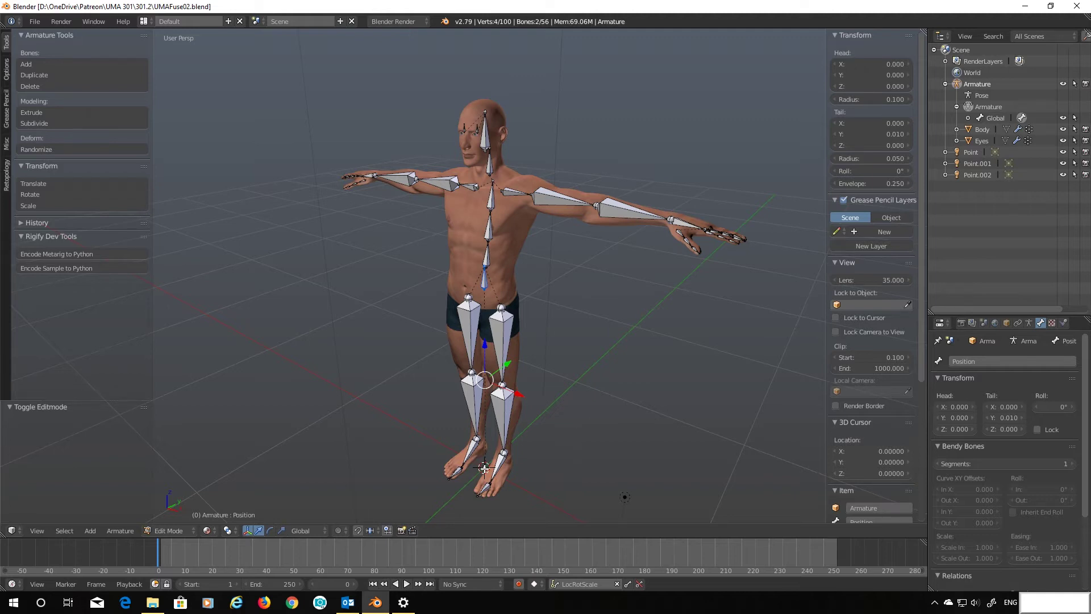
Expand the Global bone in the armature hierarchy and select the character's left upper arm bone
{"action": "left_click", "coordinate": [967, 117]}
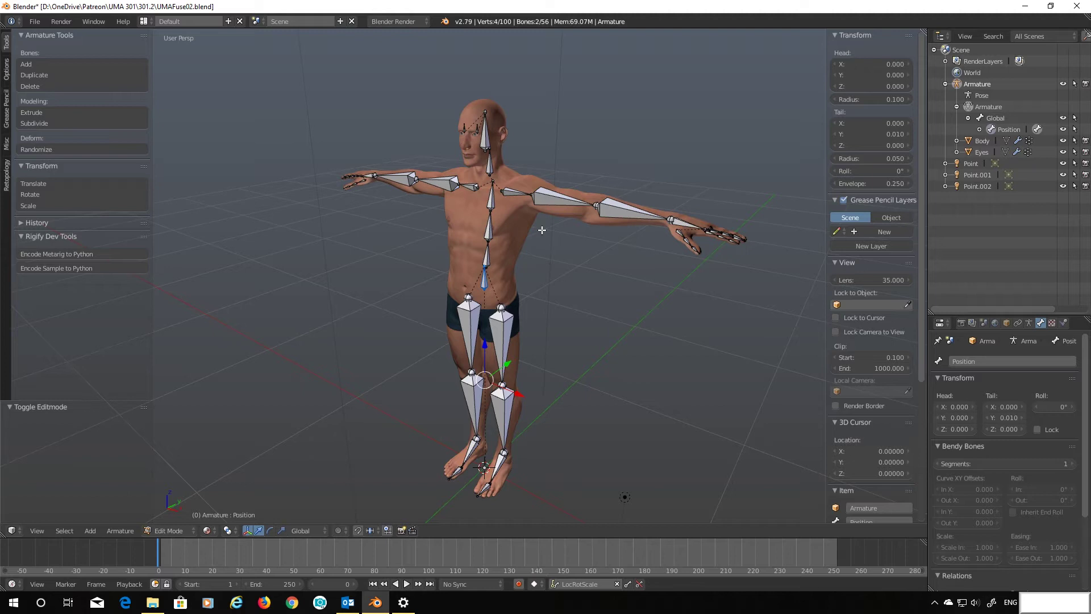
{"action": "key", "text": "KP_Decimal"}
{"action": "key", "text": "Home"}
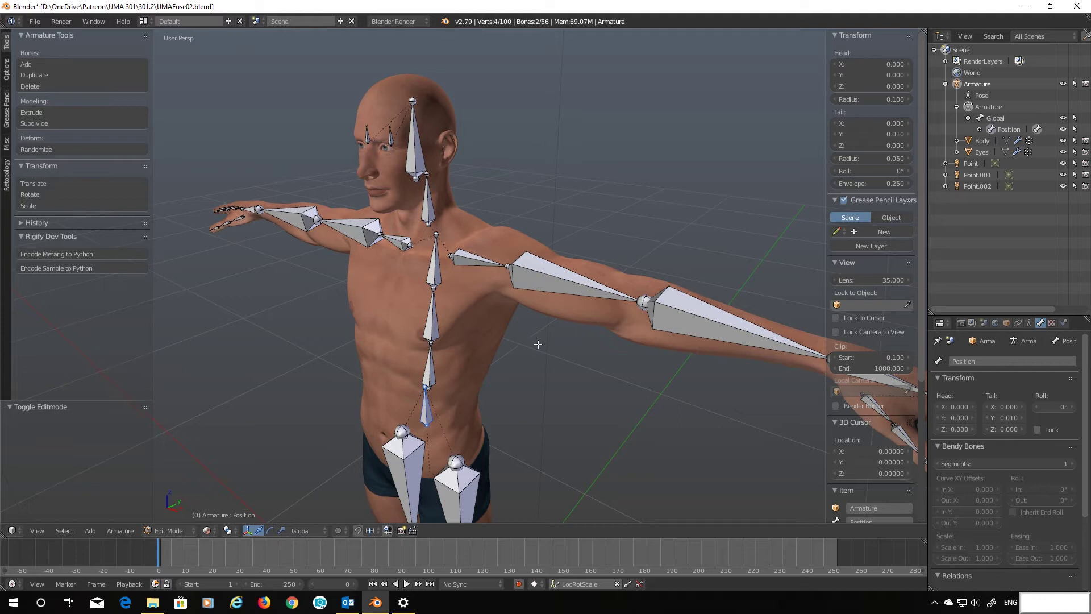
{"action": "middle_click_drag", "start_coordinate": [538, 343], "coordinate": [532, 341]}
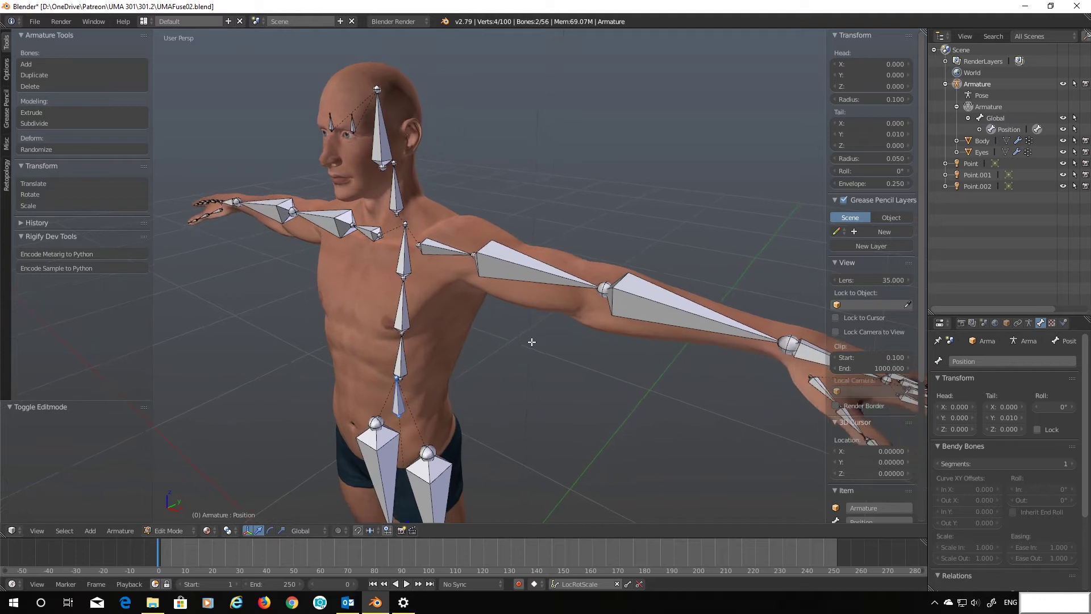
{"action": "left_click", "coordinate": [504, 260]}
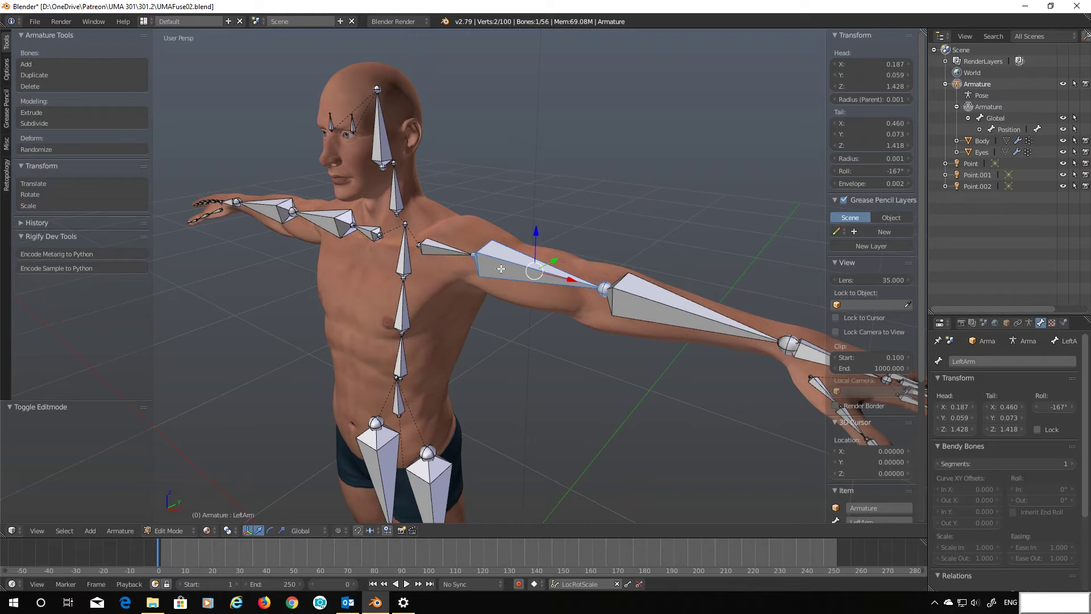
In Pose Mode, try scaling the LeftArm bone by 1.4 on every axis except global X
{"action": "left_click", "coordinate": [186, 531]}
{"action": "left_click", "coordinate": [176, 492]}
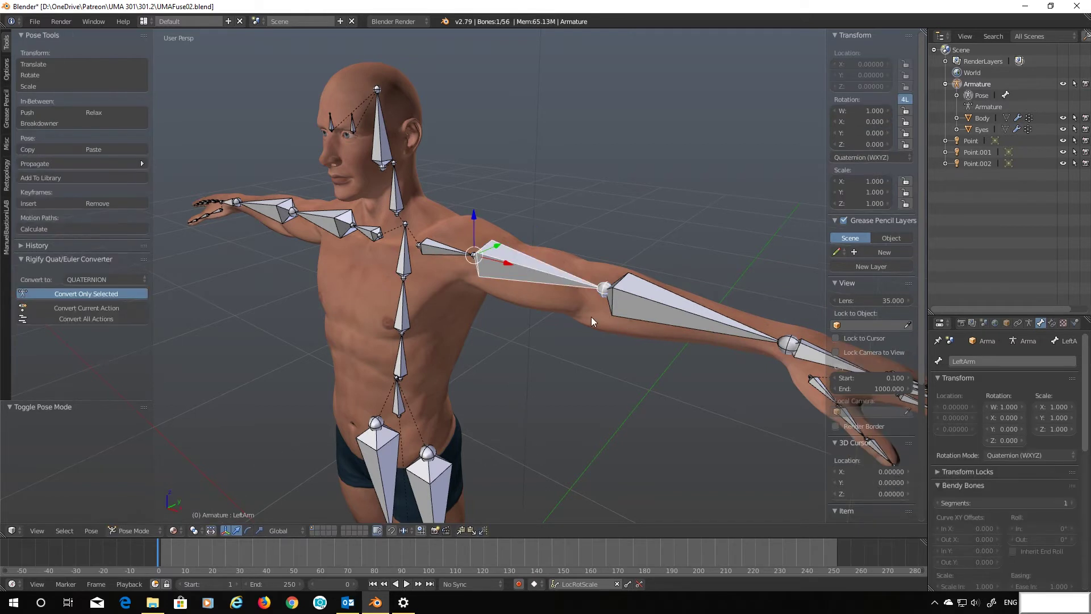
{"action": "key", "text": "s"}
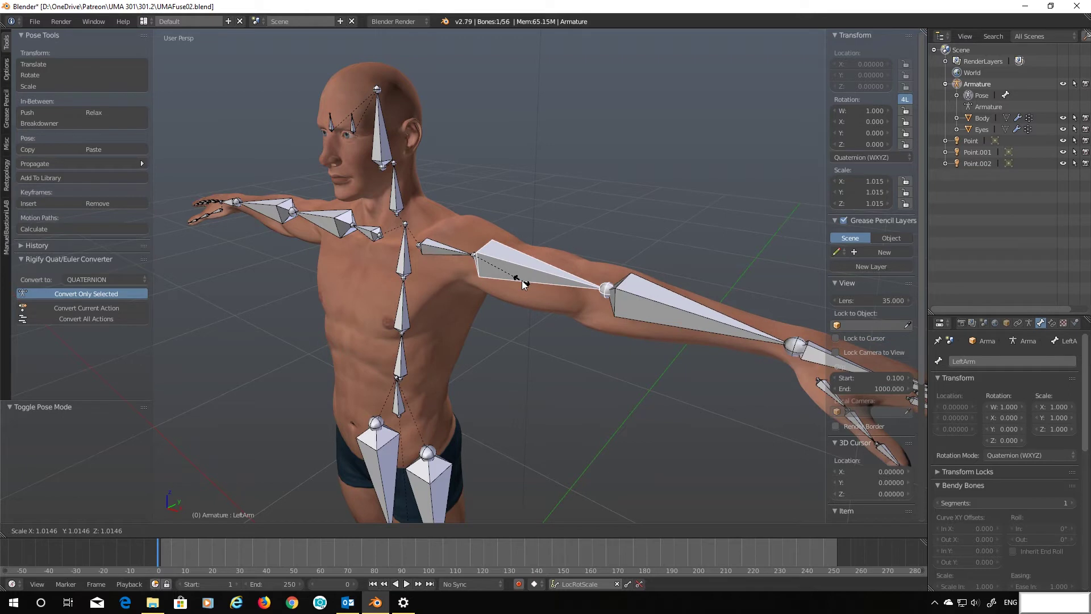
{"action": "key", "text": "shift+x"}
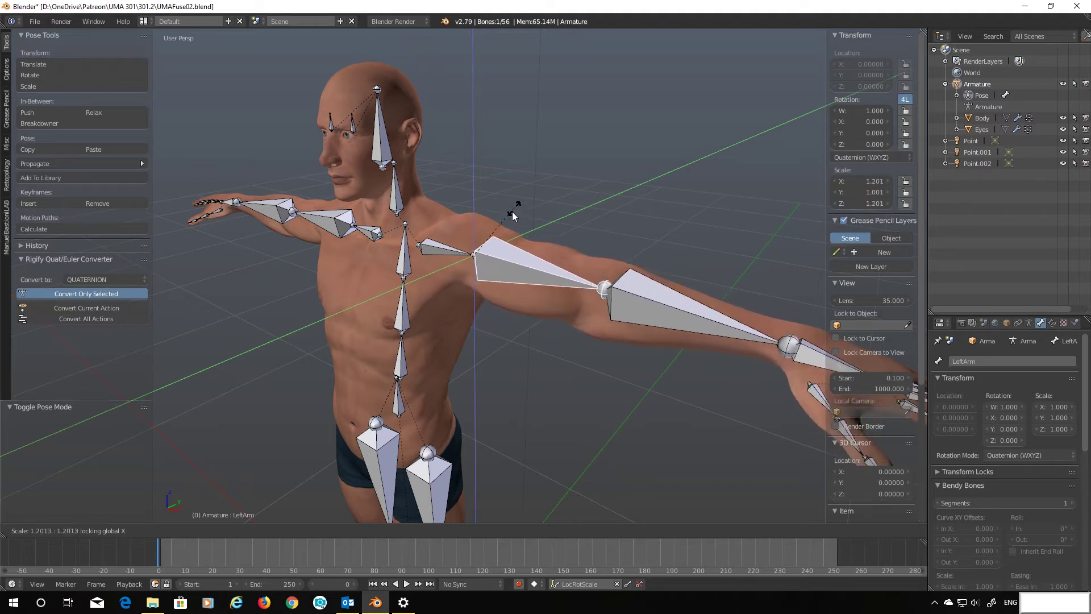
{"action": "type", "text": "1.4"}
{"action": "key", "text": "Return"}
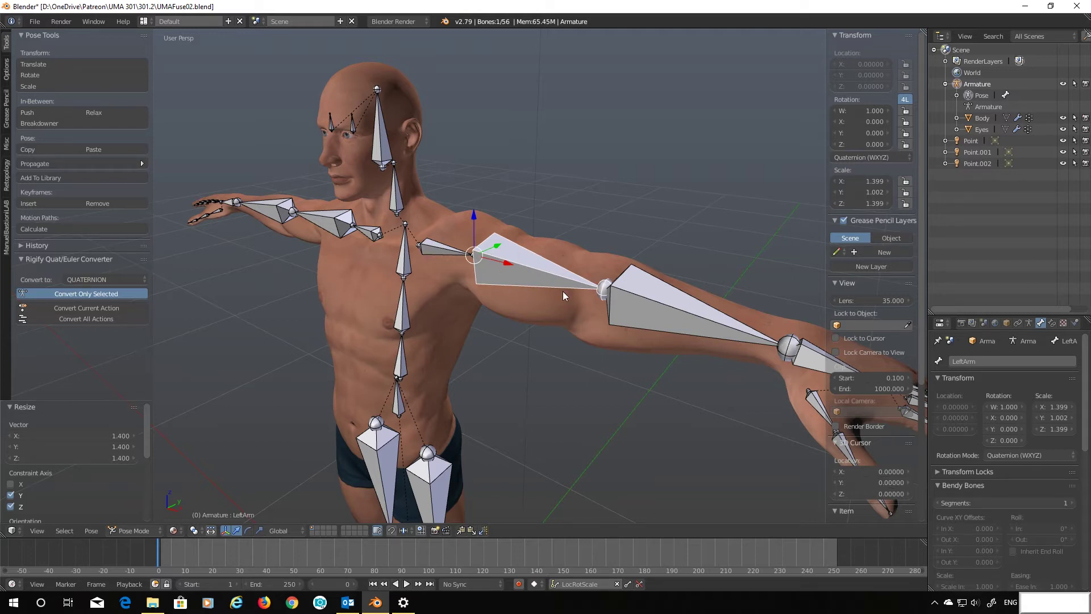
Clear the LeftArm bone's pose scale and return the armature to Edit Mode
{"action": "key", "text": "alt+s"}
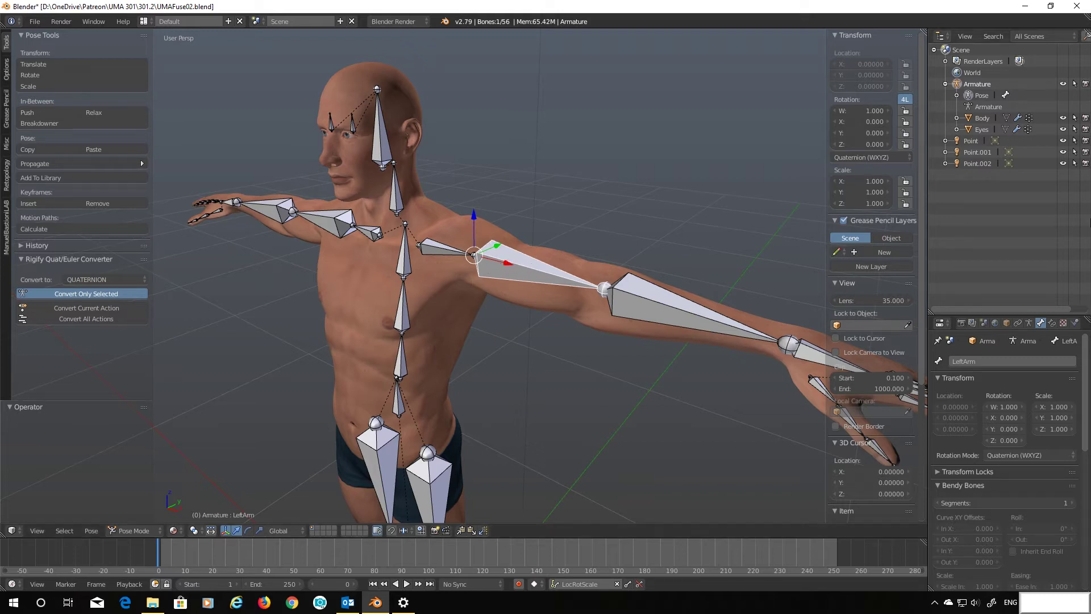
{"action": "left_click", "coordinate": [130, 530]}
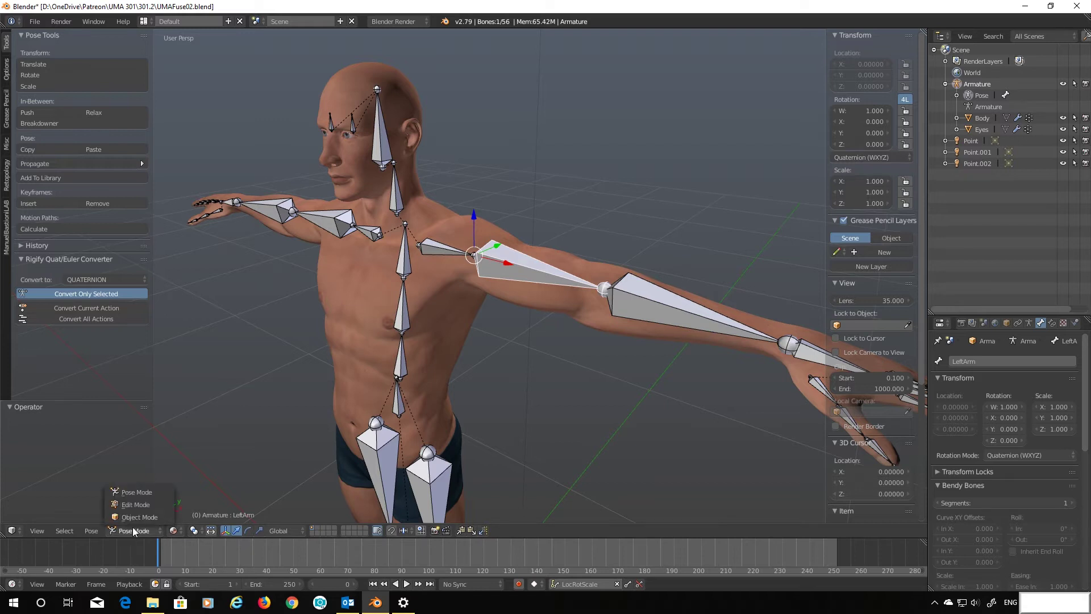
{"action": "left_click", "coordinate": [139, 506]}
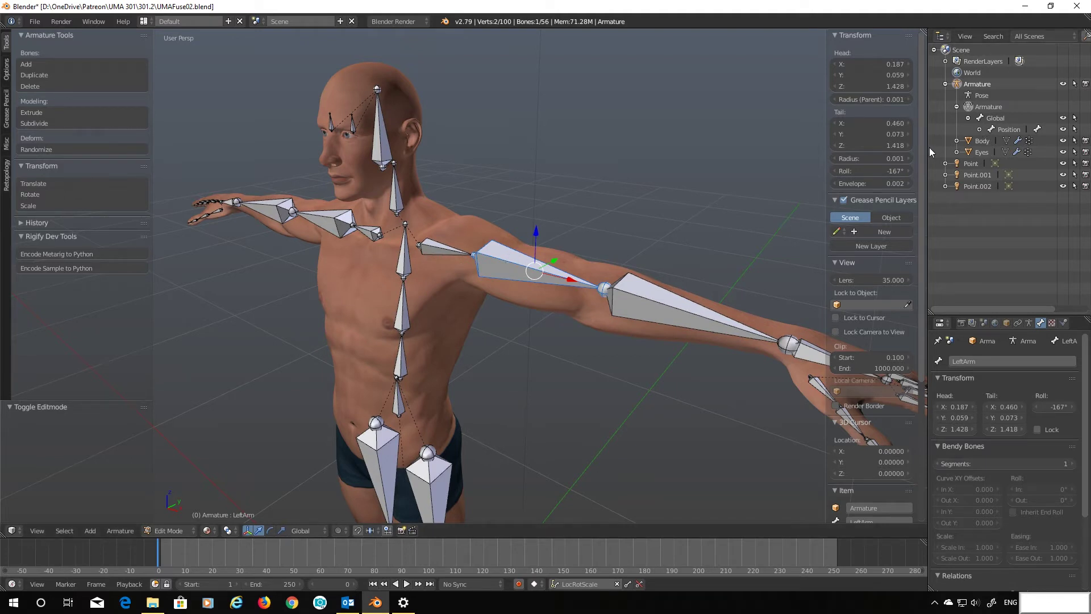
Widen the Outliner and expand the bone hierarchy through Hips, the spine bones and LeftShoulder down to LeftArm's children
{"action": "left_click_drag", "start_coordinate": [926, 149], "coordinate": [896, 147]}
{"action": "left_click", "coordinate": [947, 129]}
{"action": "left_click", "coordinate": [959, 140]}
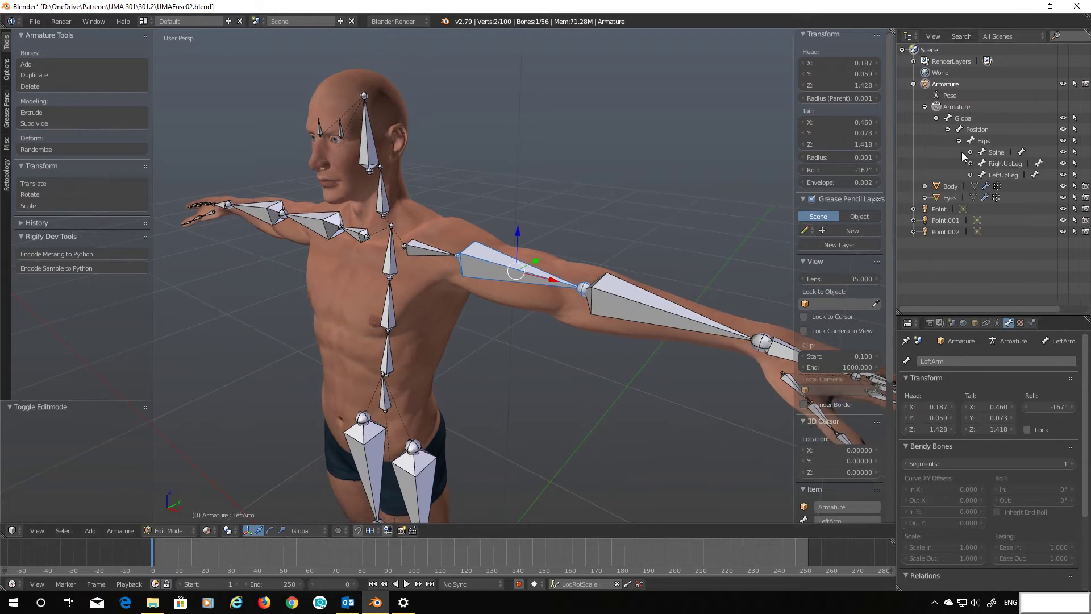
{"action": "left_click", "coordinate": [970, 152]}
{"action": "left_click", "coordinate": [982, 164]}
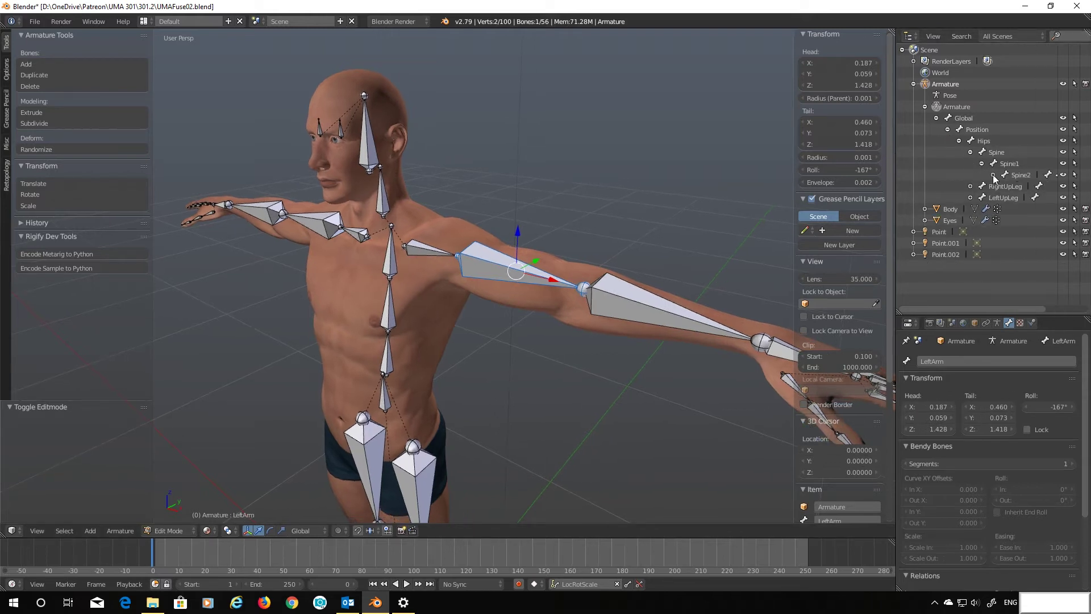
{"action": "left_click", "coordinate": [994, 175]}
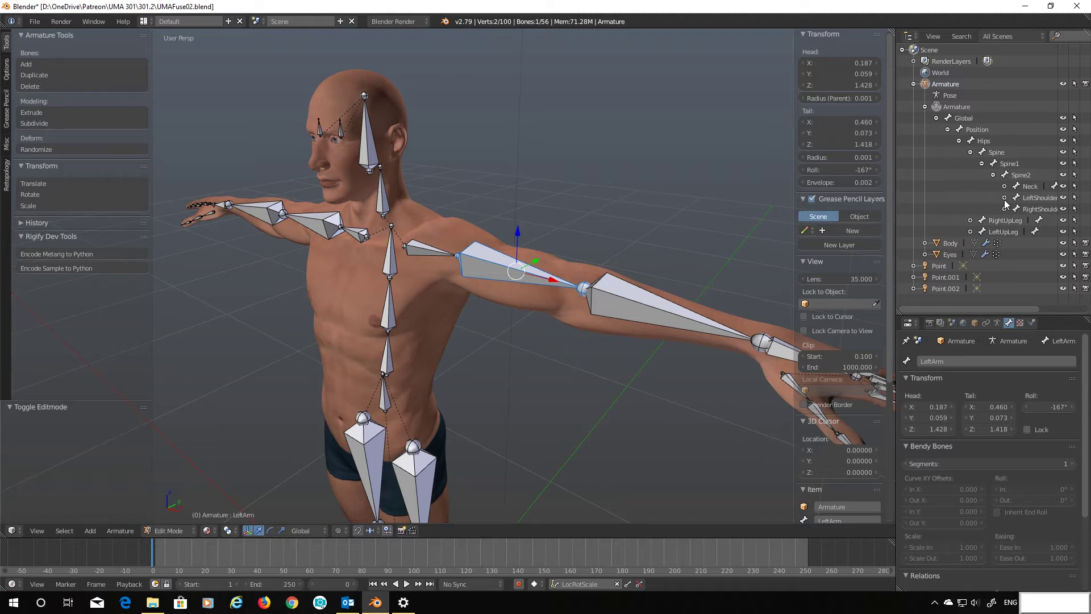
{"action": "left_click", "coordinate": [897, 201]}
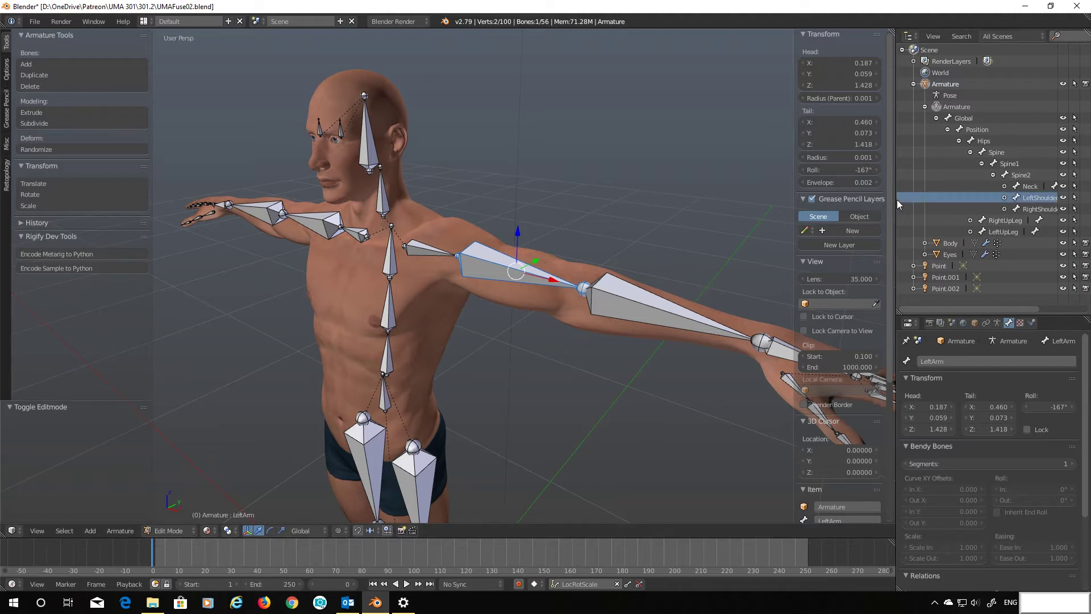
{"action": "left_click_drag", "start_coordinate": [897, 199], "coordinate": [806, 199]}
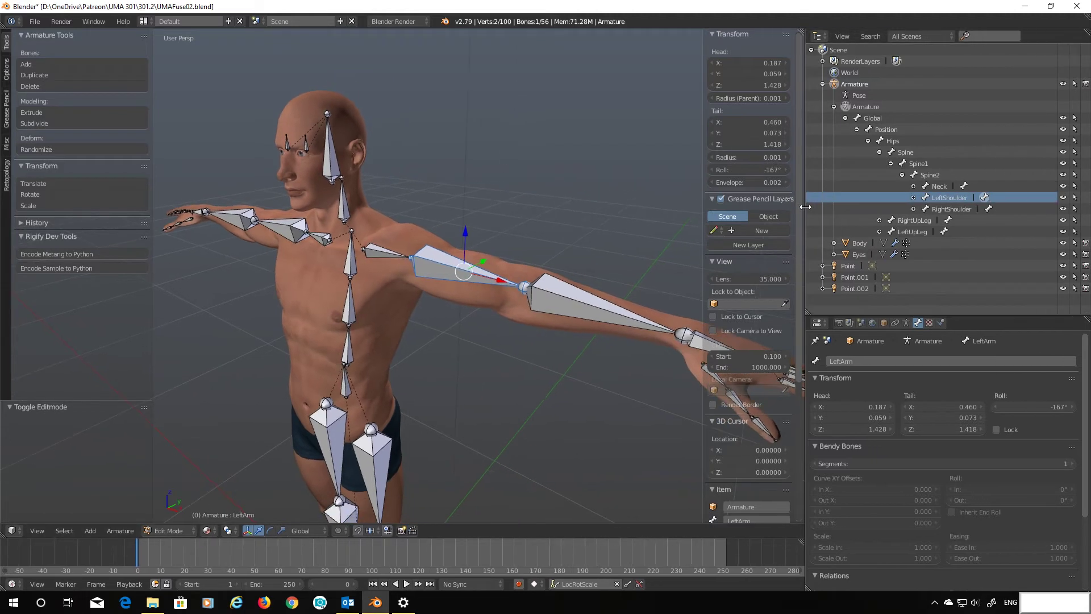
{"action": "left_click", "coordinate": [914, 198]}
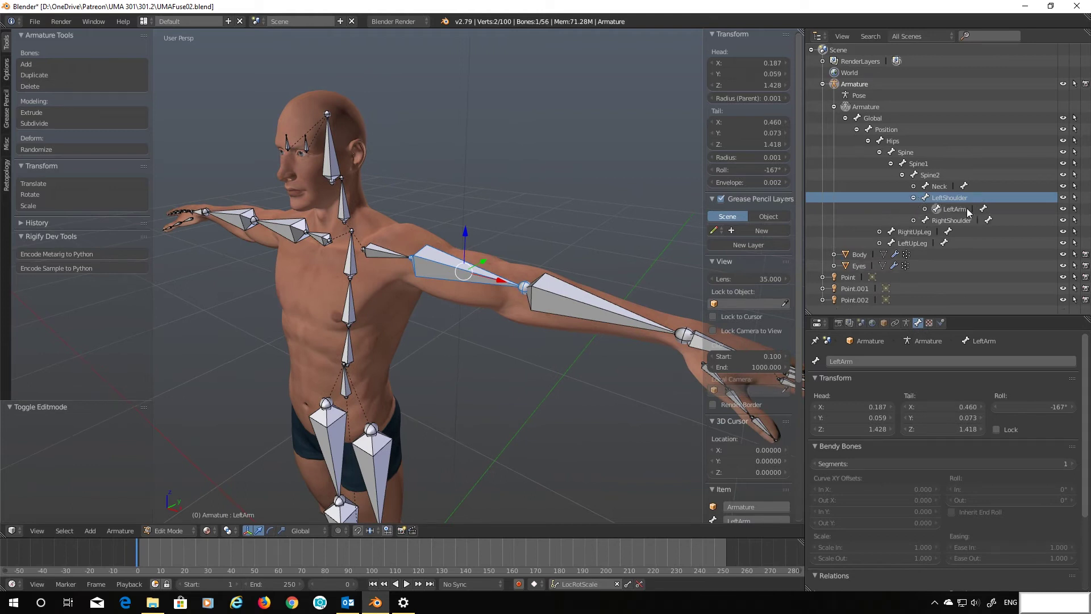
{"action": "left_click", "coordinate": [925, 209]}
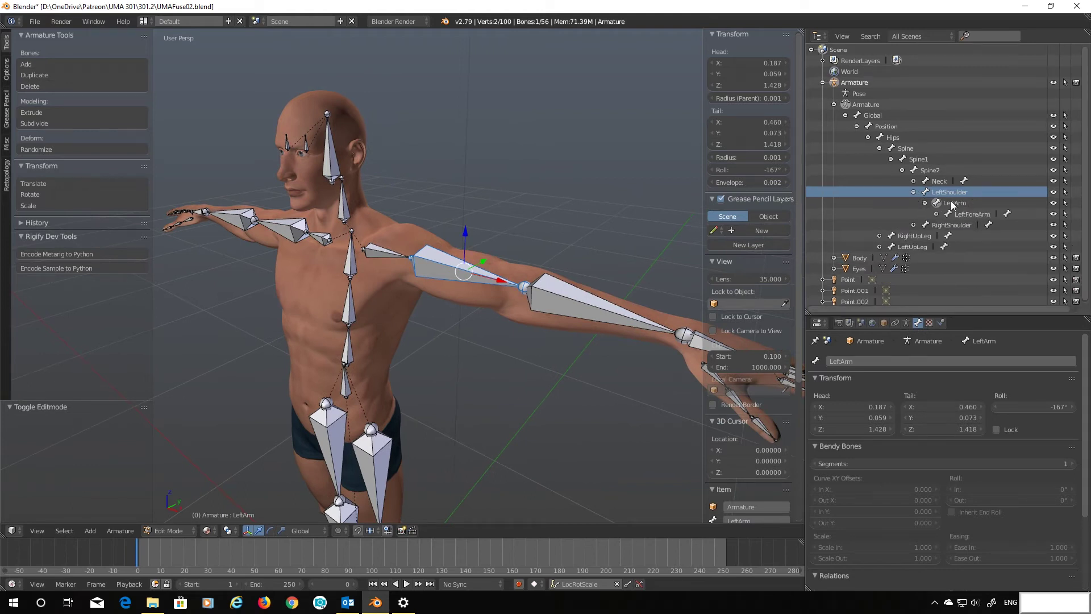
{"action": "right_click", "coordinate": [814, 196]}
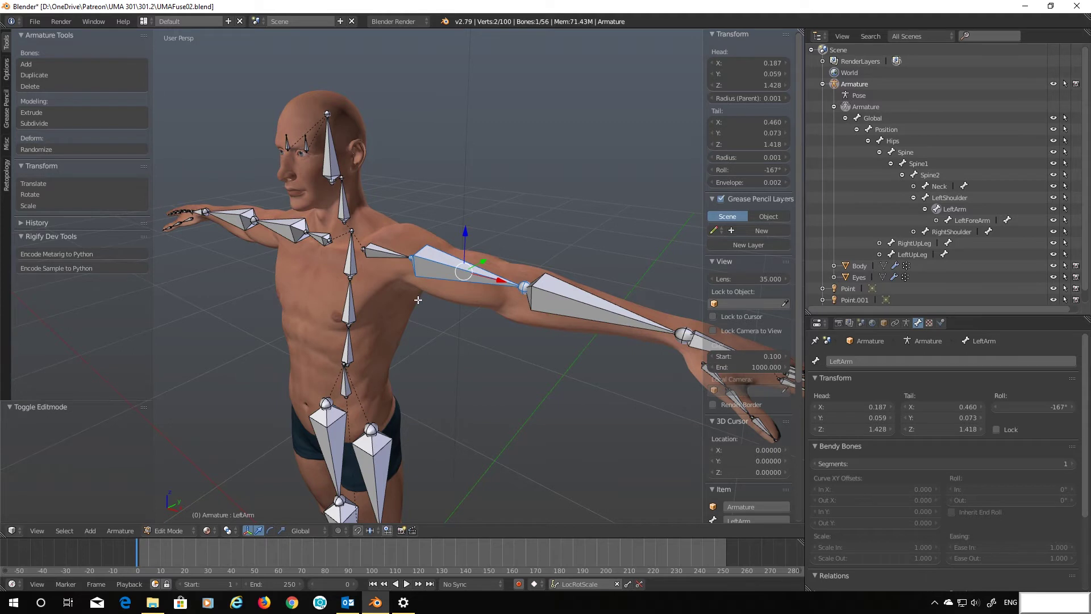
Duplicate the LeftArm bone in place and rename the copy LeftArmAdjust
{"action": "key", "text": "shift+d"}
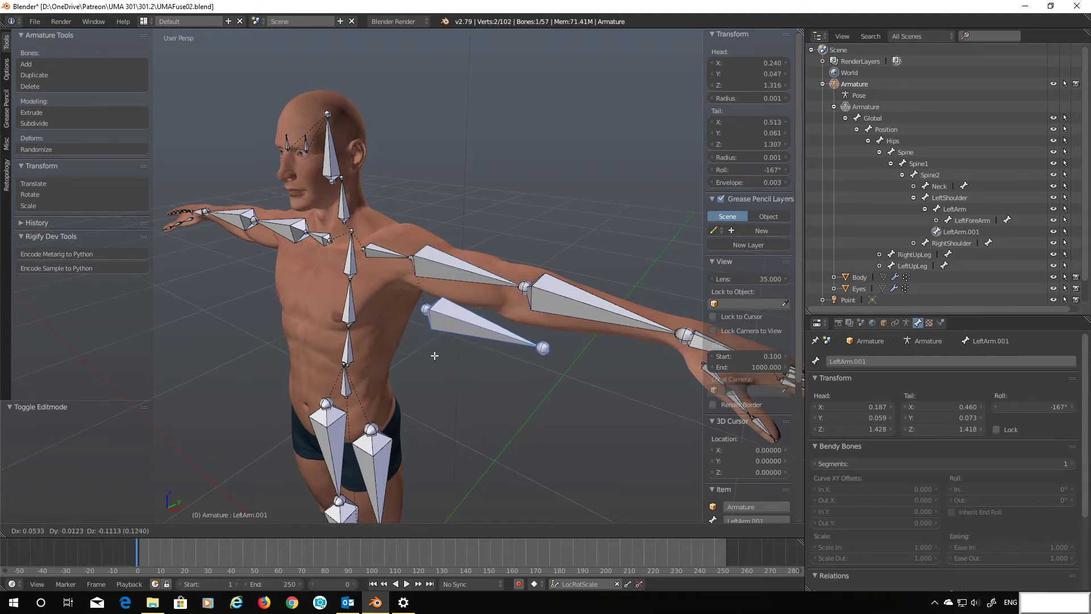
{"action": "right_click", "coordinate": [435, 355]}
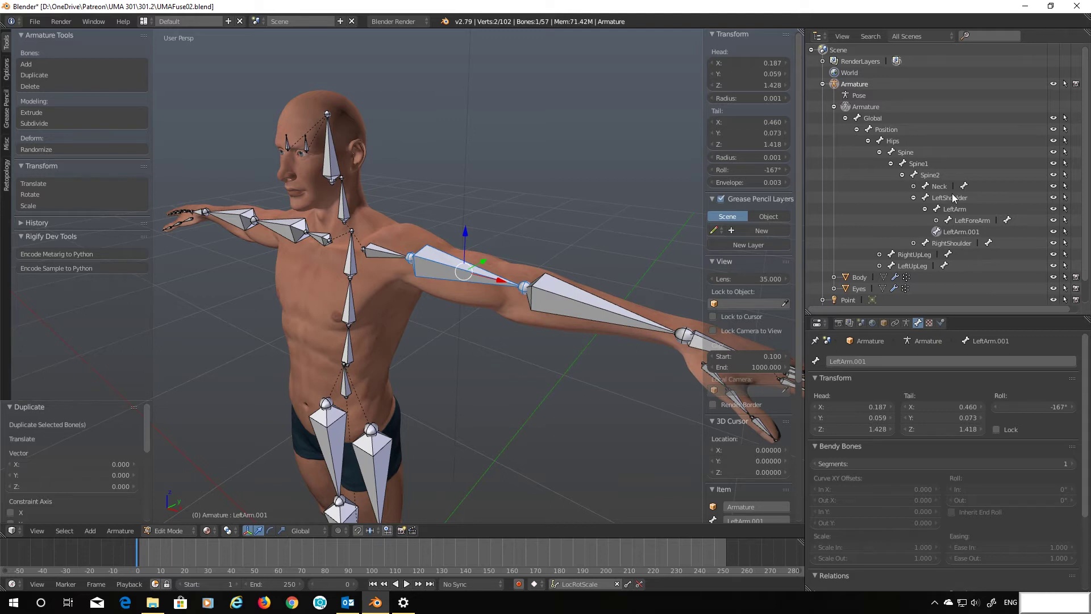
{"action": "double_click", "coordinate": [964, 234]}
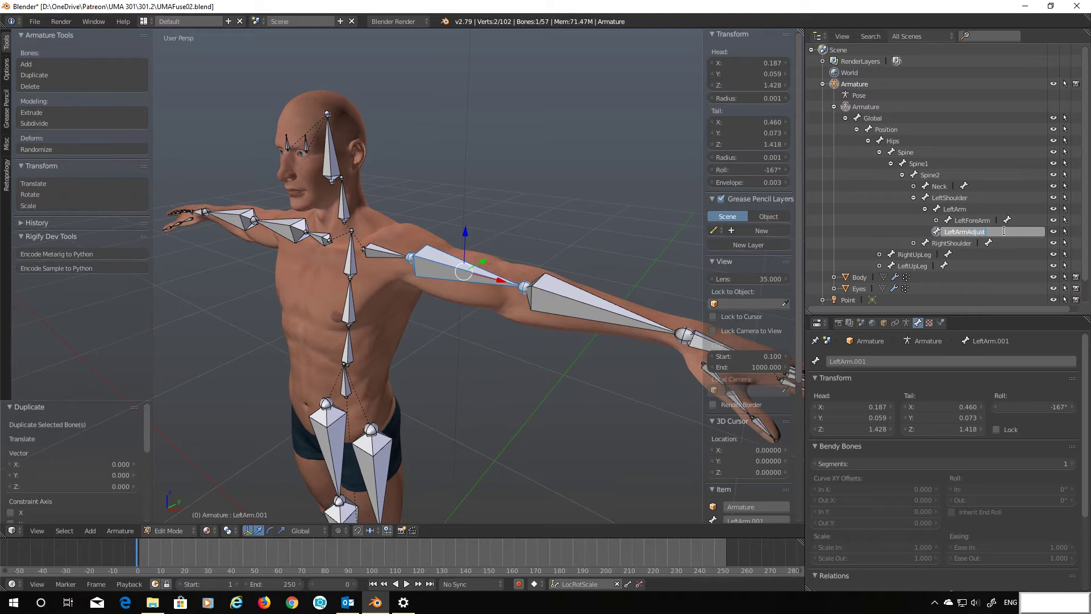
{"action": "key", "text": "Return"}
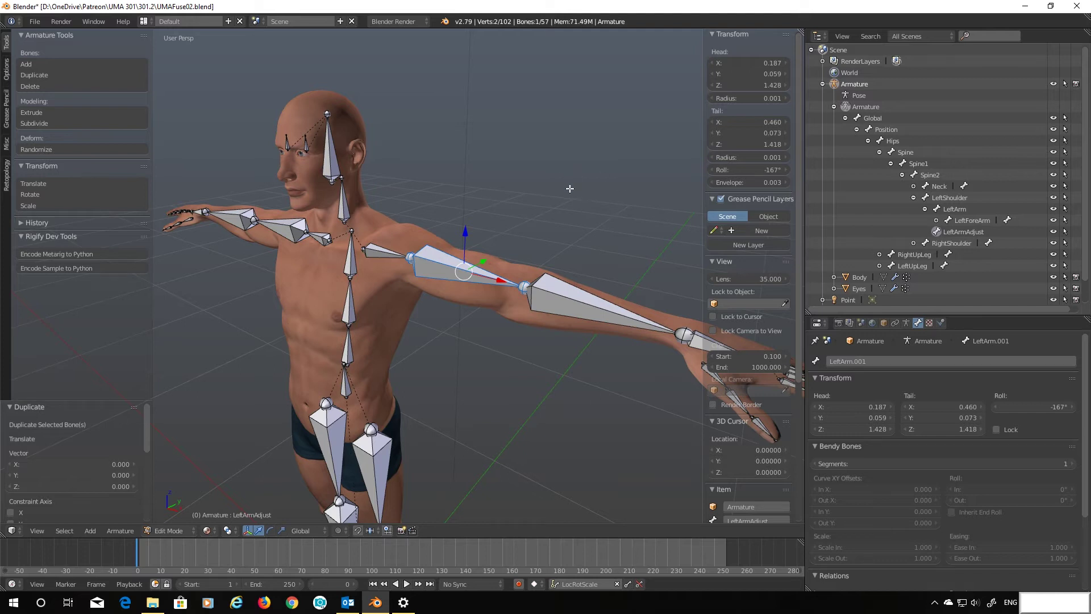
Parent the LeftArmAdjust bone to the LeftArm bone with the Keep Offset option
{"action": "left_click", "coordinate": [964, 233]}
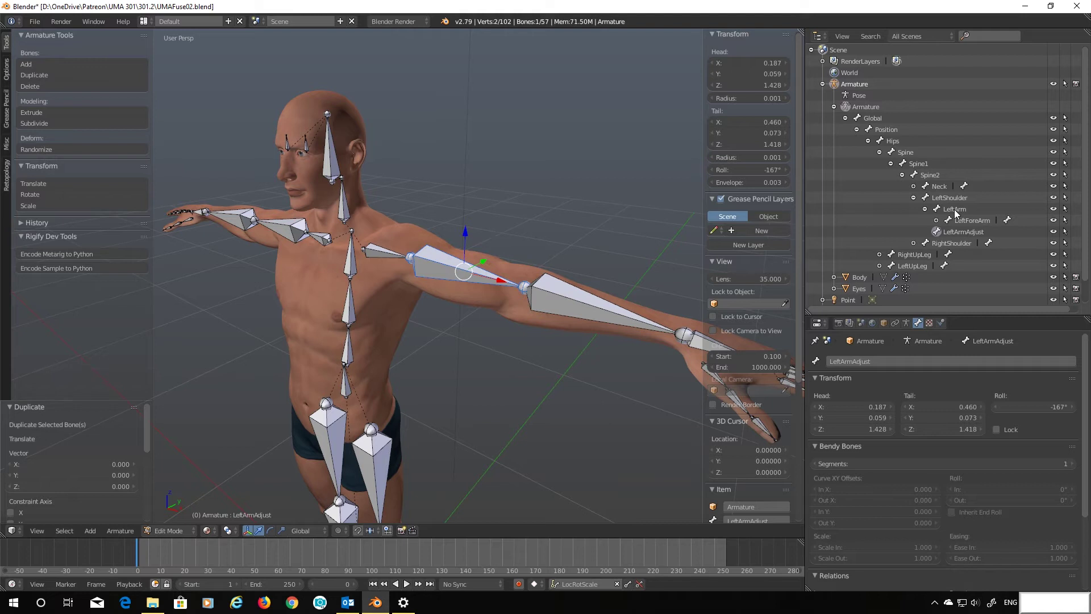
{"action": "left_click", "coordinate": [955, 210], "text": "ctrl"}
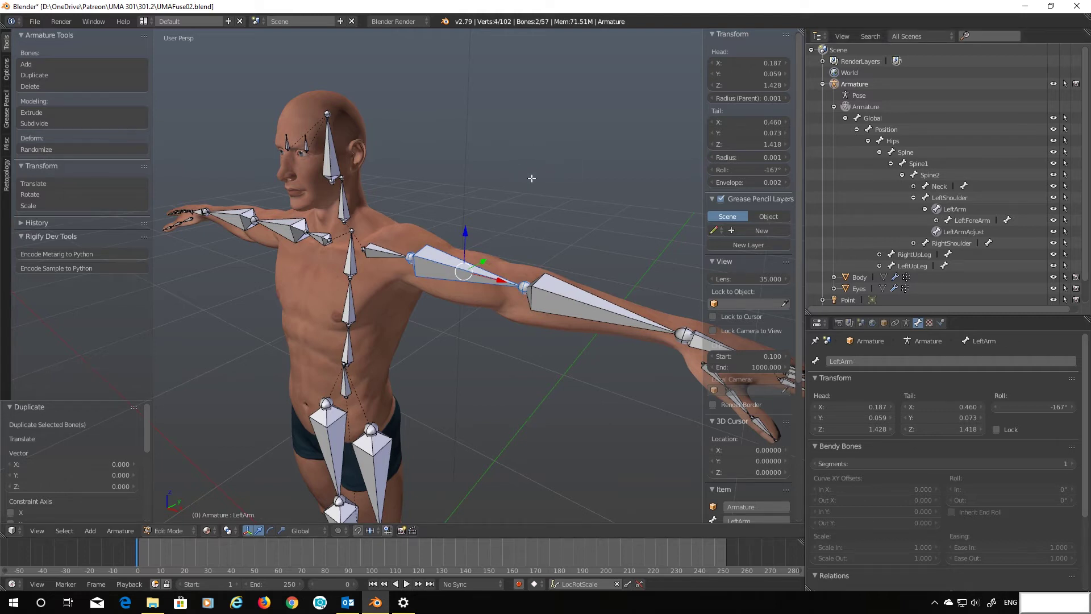
{"action": "key", "text": "ctrl+p"}
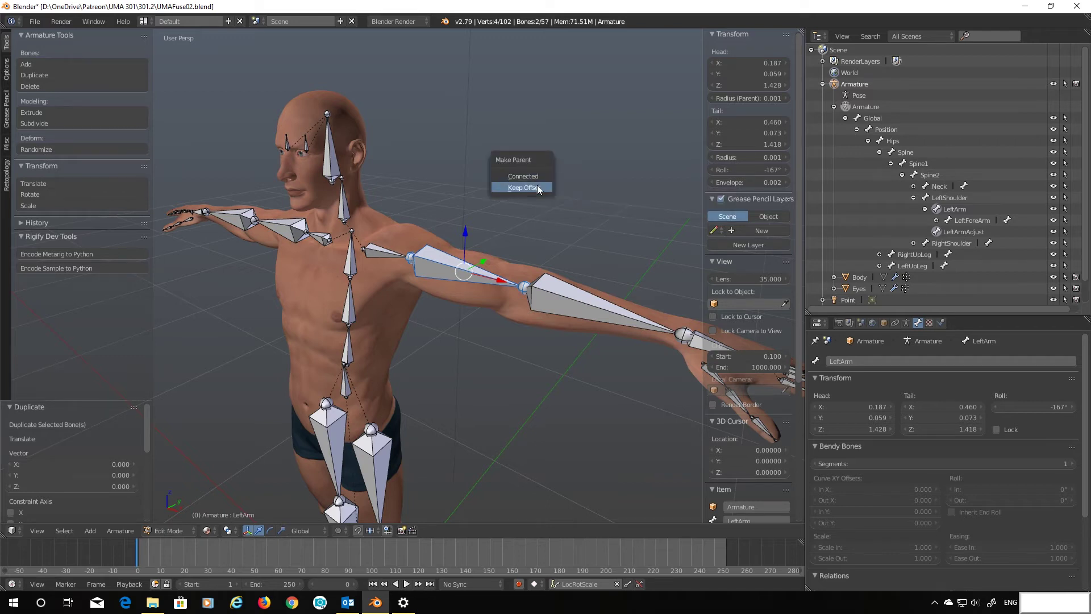
{"action": "left_click", "coordinate": [537, 187]}
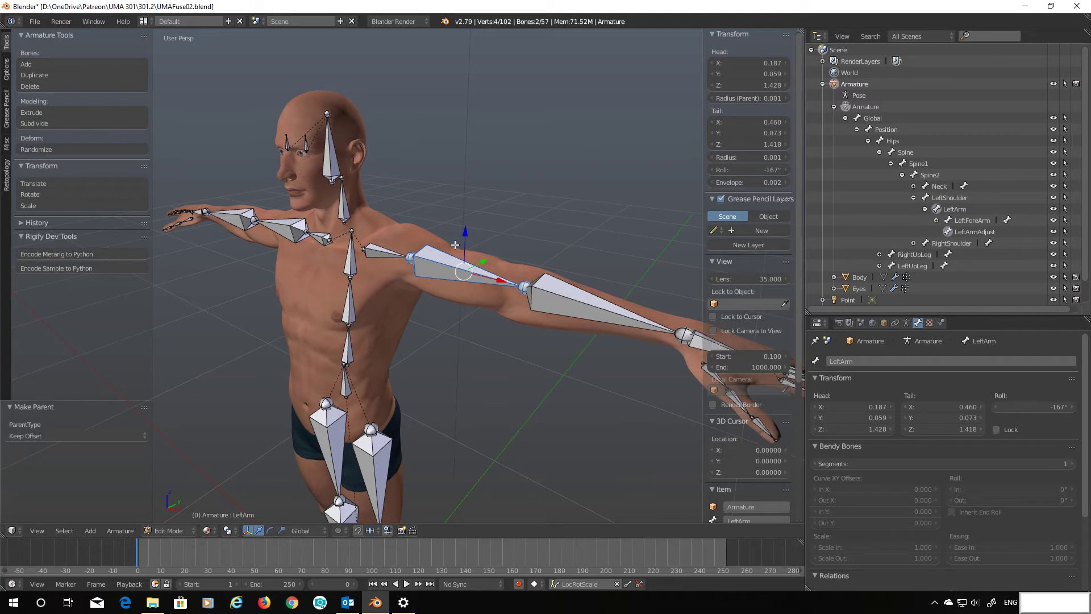
Select only the LeftArmAdjust bone and try rotating it in Edit Mode
{"action": "key", "text": "r"}
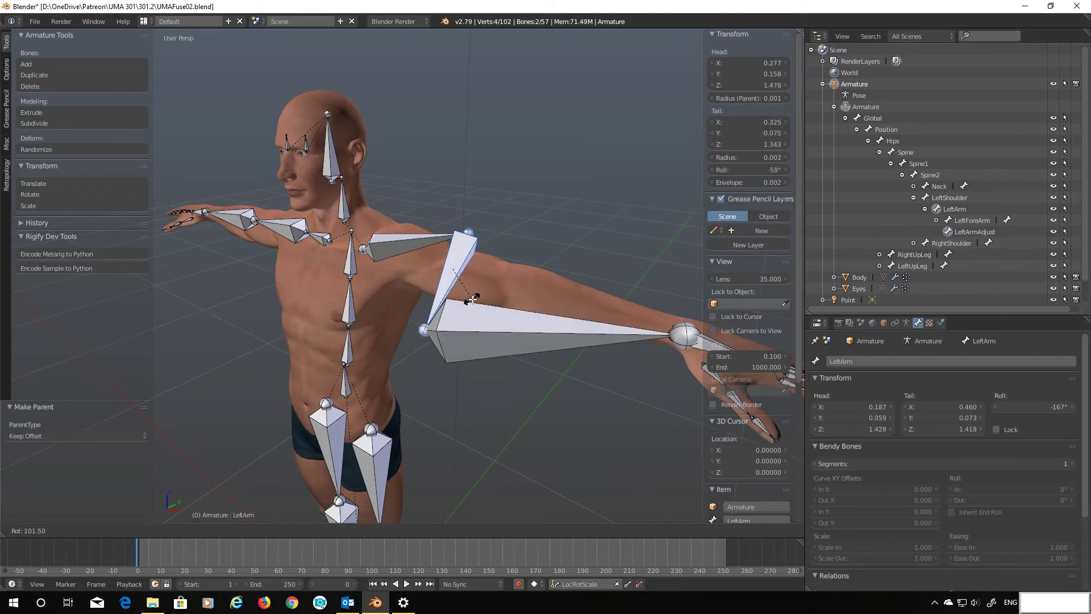
{"action": "key", "text": "Escape"}
{"action": "left_click", "coordinate": [969, 231]}
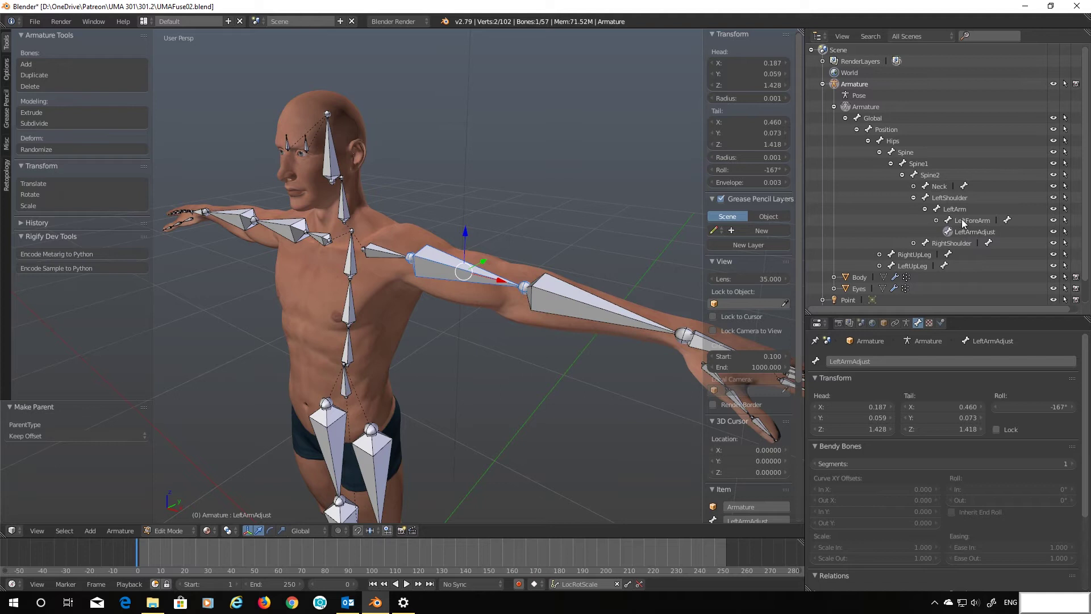
{"action": "key", "text": "r"}
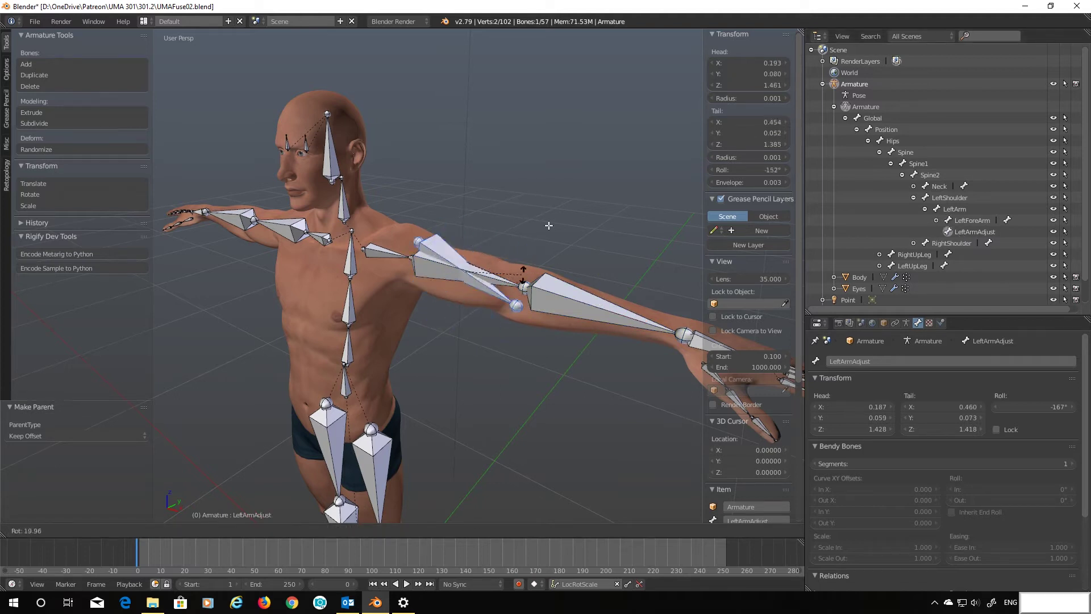
{"action": "key", "text": "Escape"}
Switch the armature to Pose Mode and try rotating the LeftArmAdjust bone about its head
{"action": "left_click", "coordinate": [169, 530]}
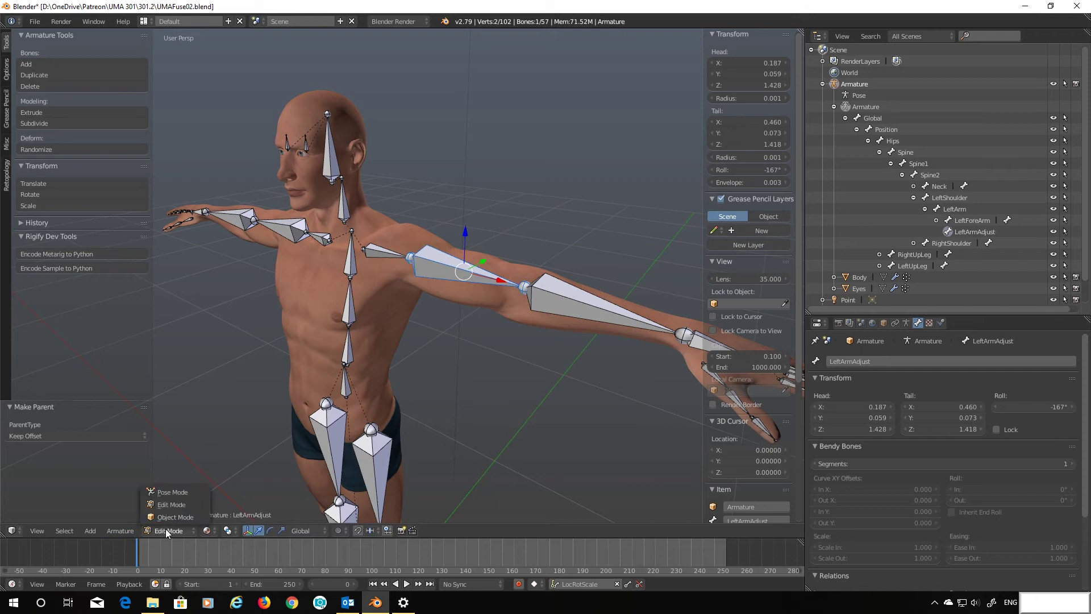
{"action": "left_click", "coordinate": [173, 492]}
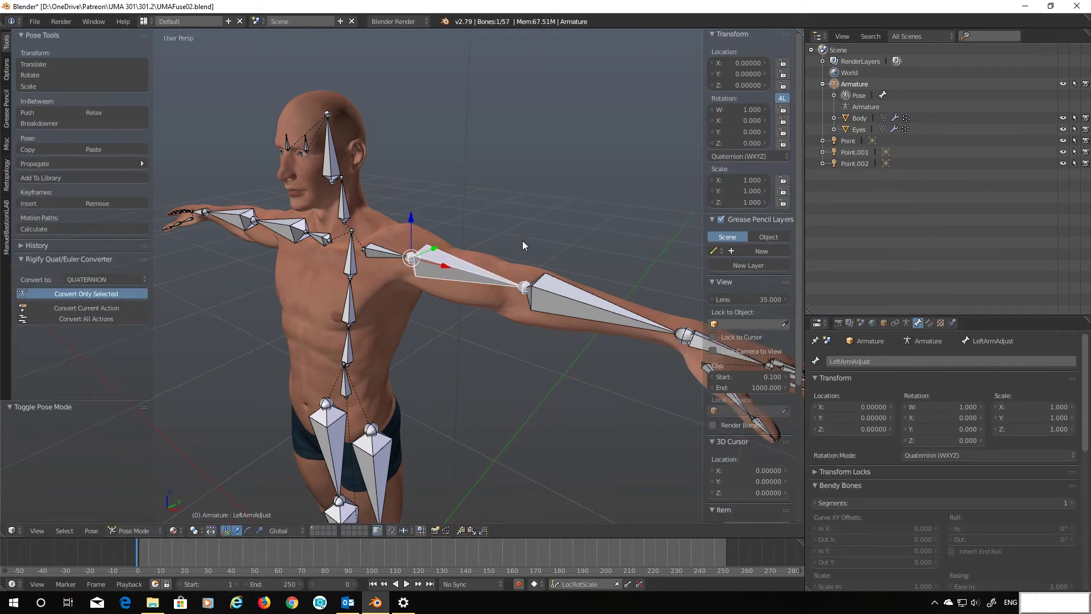
{"action": "key", "text": "r"}
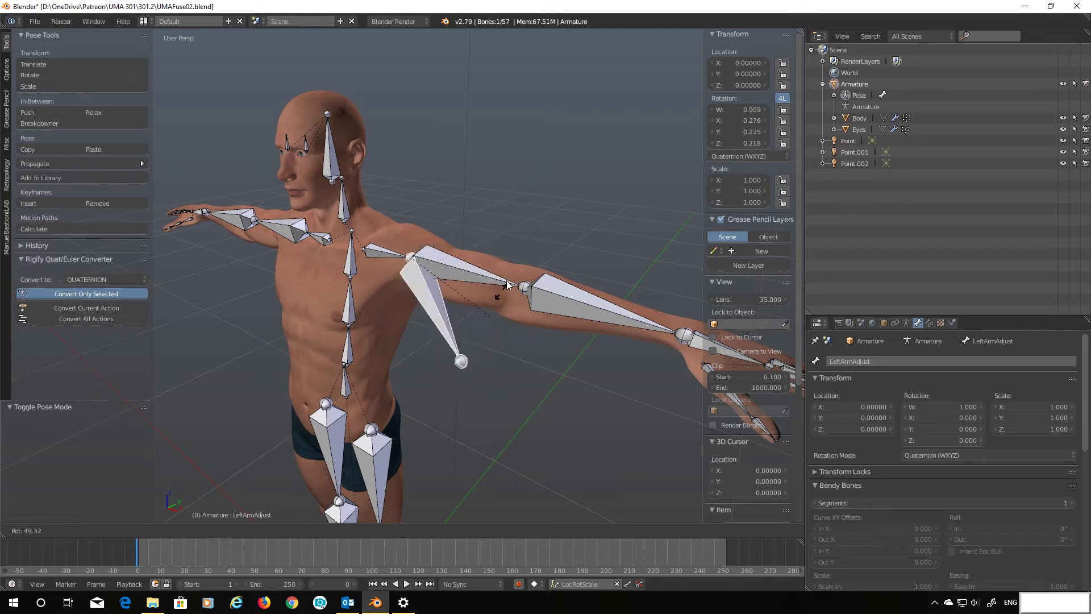
{"action": "key", "text": "Escape"}
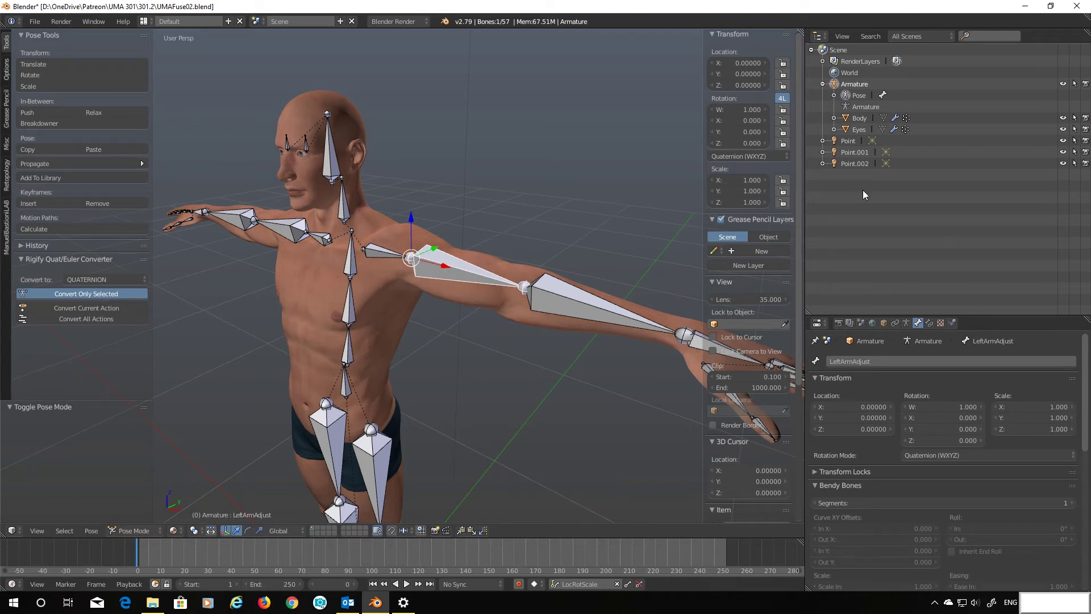
Expand the armature's pose hierarchy through the spine and LeftShoulder to check which bones are parented under LeftArm
{"action": "left_click", "coordinate": [834, 95]}
{"action": "left_click", "coordinate": [845, 107]}
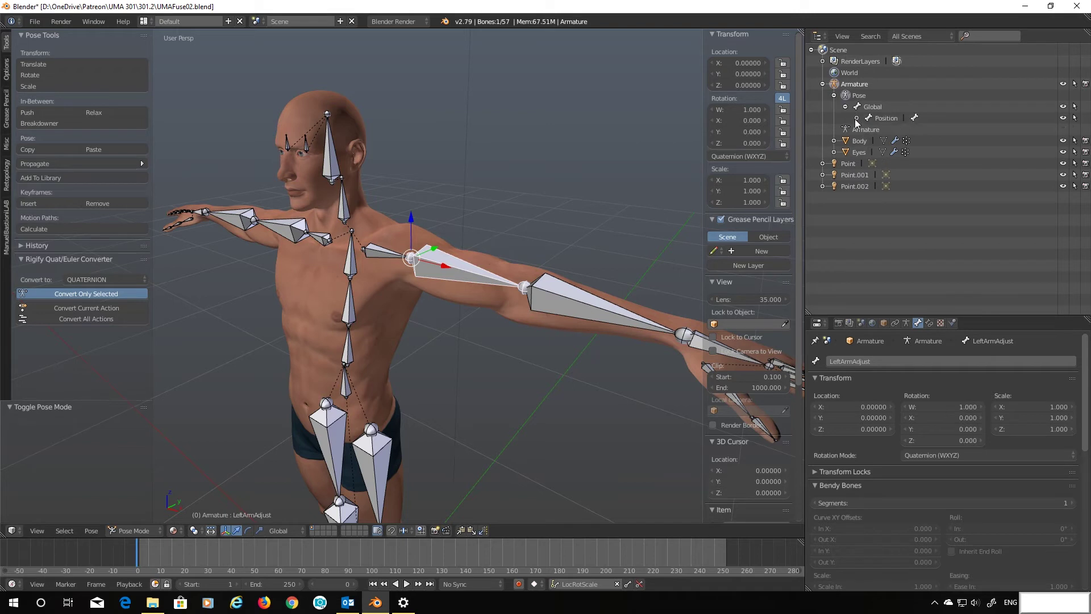
{"action": "left_click", "coordinate": [857, 118]}
{"action": "left_click", "coordinate": [868, 129]}
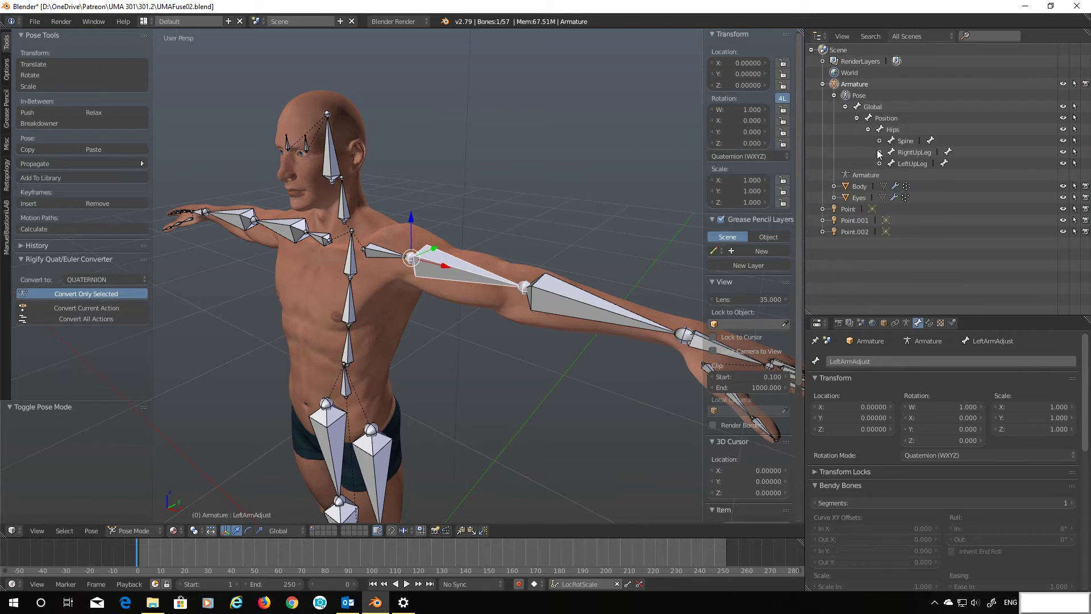
{"action": "left_click", "coordinate": [880, 141]}
{"action": "left_click", "coordinate": [891, 153]}
{"action": "left_click", "coordinate": [902, 164]}
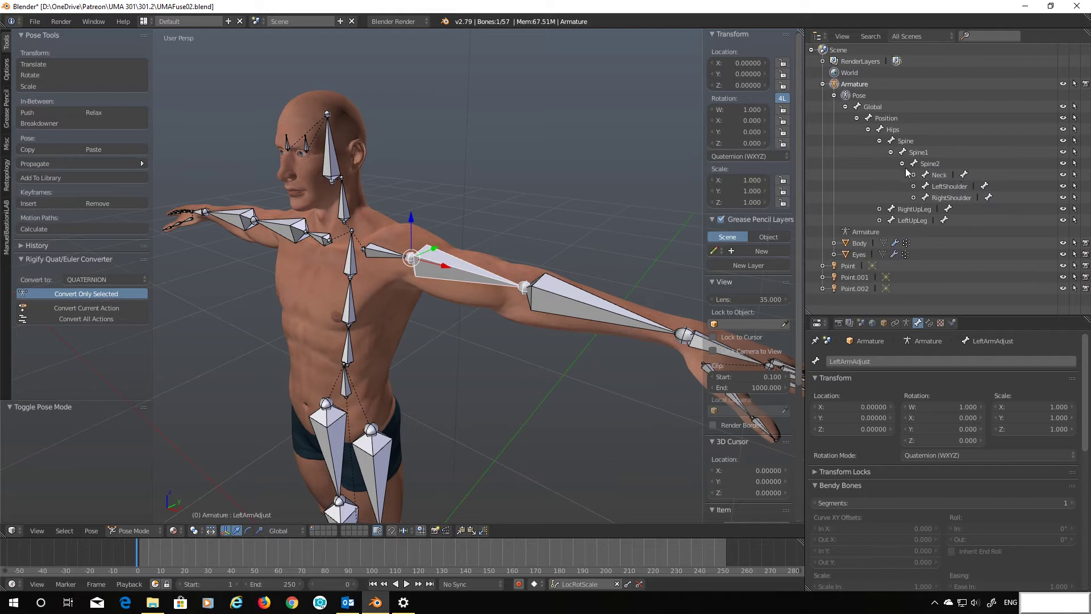
{"action": "left_click", "coordinate": [914, 187]}
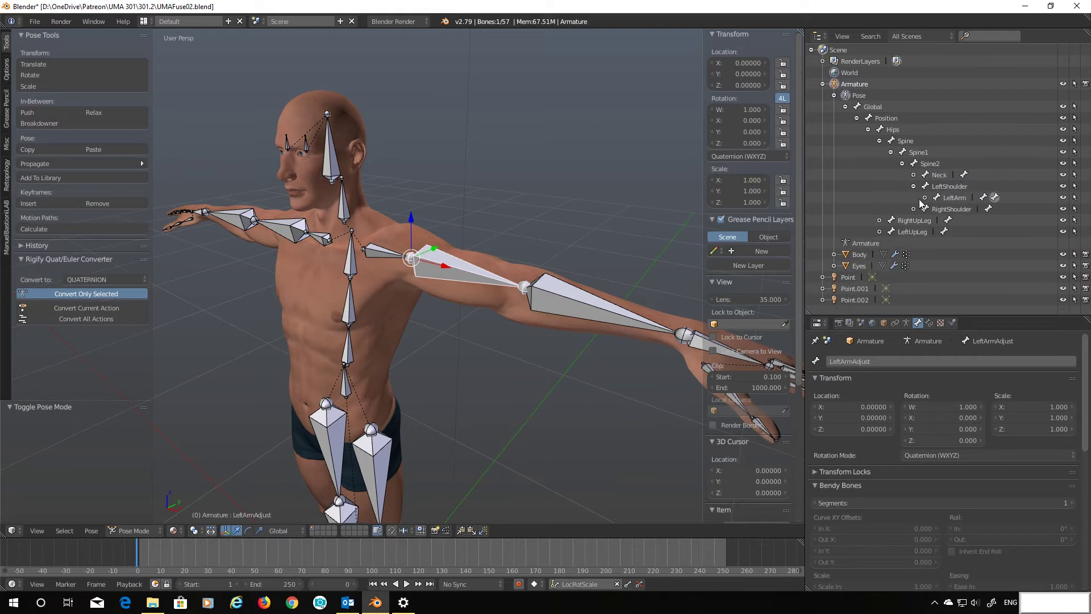
{"action": "left_click", "coordinate": [925, 198]}
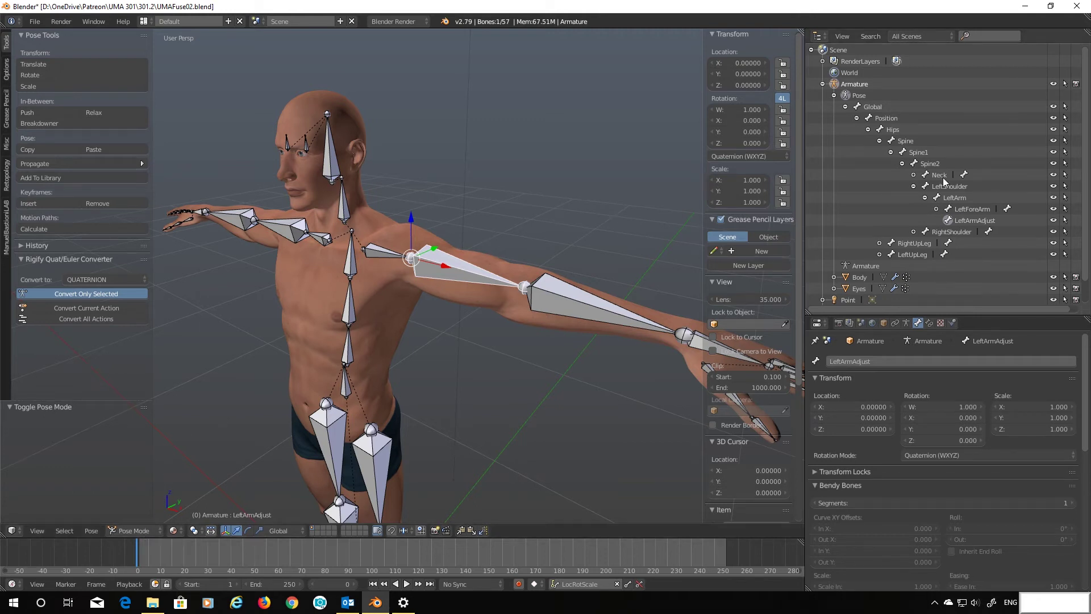
Select the Body mesh, show its vertex groups, and switch it to Weight Paint mode
{"action": "scroll", "coordinate": [893, 259], "scroll_direction": "down", "scroll_amount": 1}
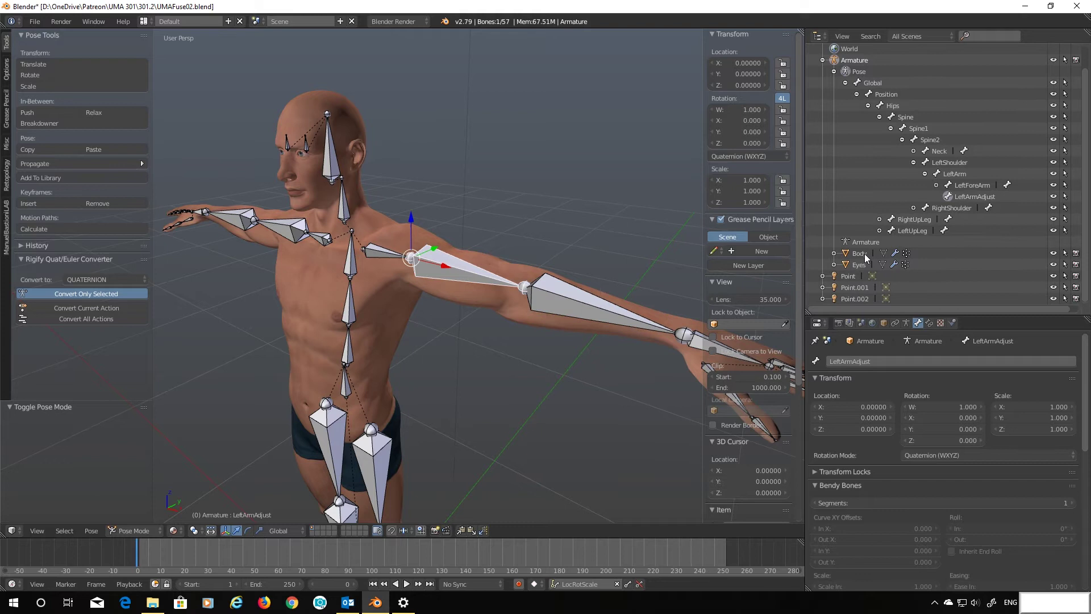
{"action": "left_click", "coordinate": [864, 254]}
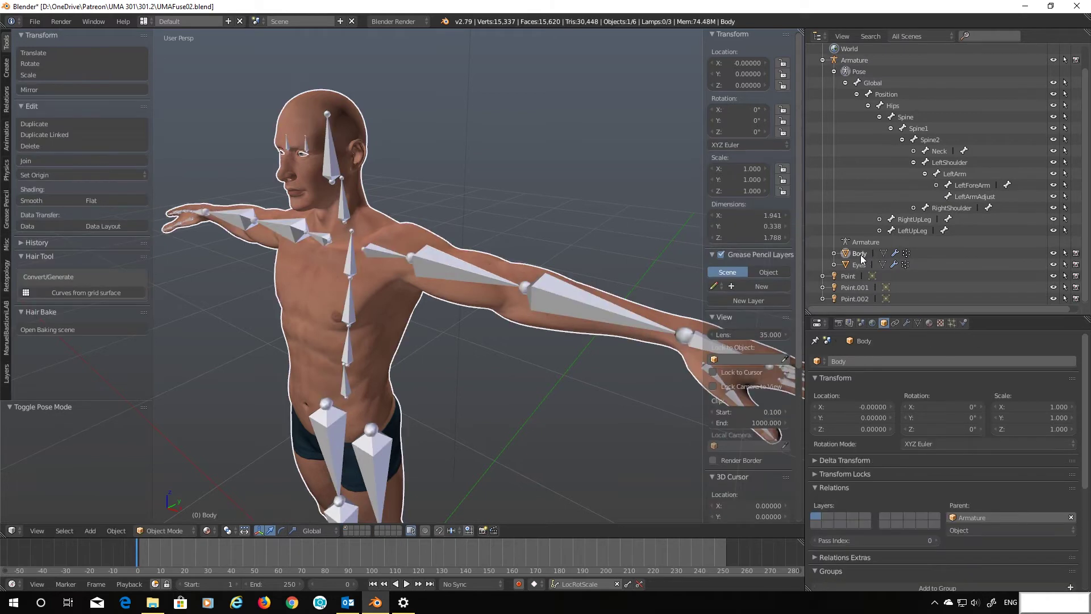
{"action": "left_click", "coordinate": [918, 323]}
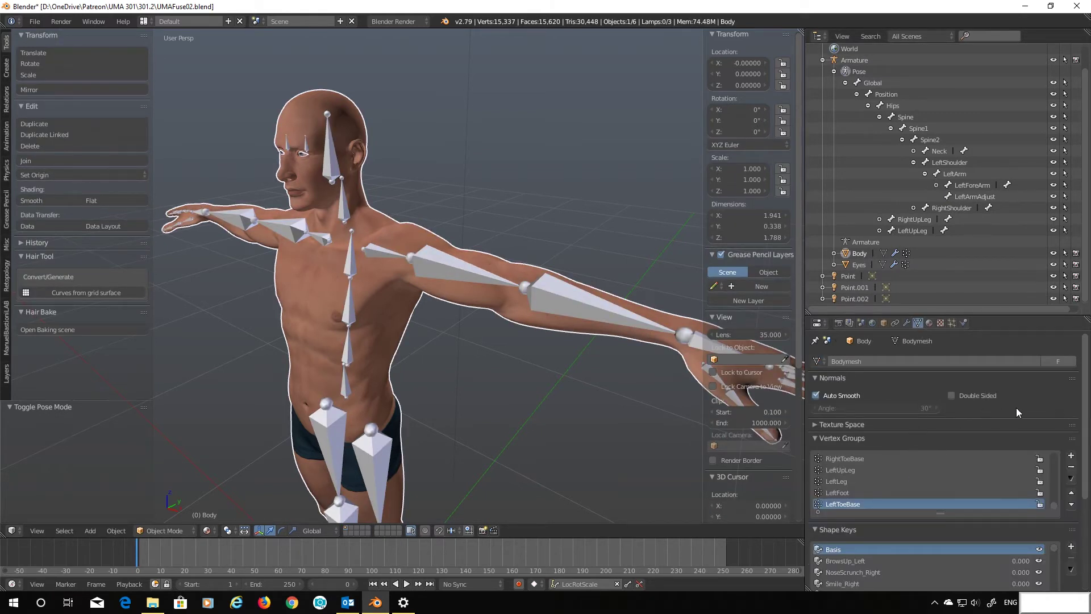
{"action": "scroll", "coordinate": [1016, 408], "scroll_direction": "down", "scroll_amount": 2}
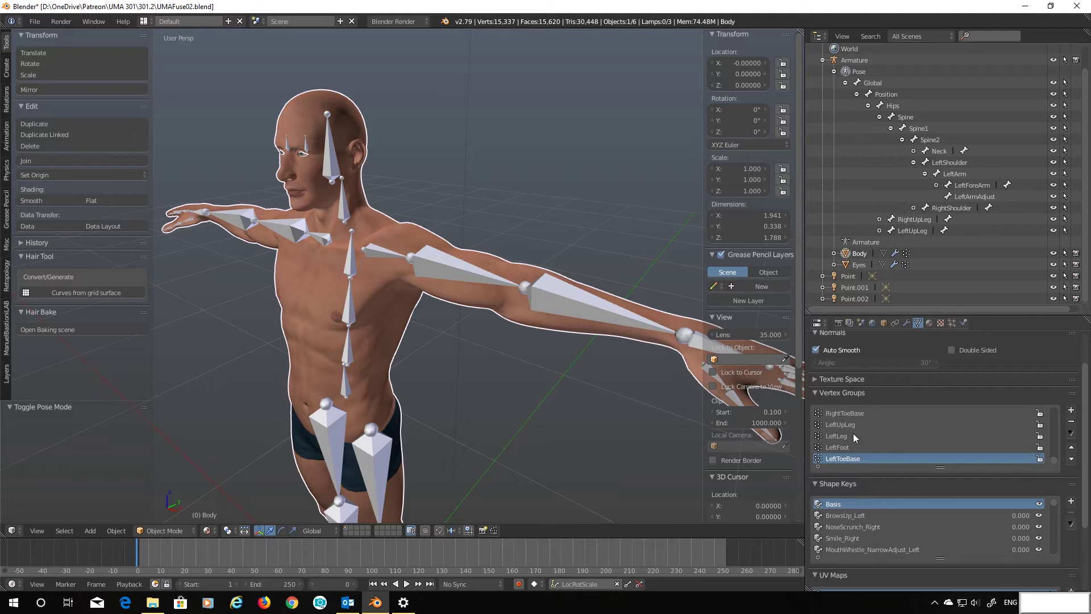
{"action": "left_click", "coordinate": [165, 529]}
{"action": "left_click", "coordinate": [166, 470]}
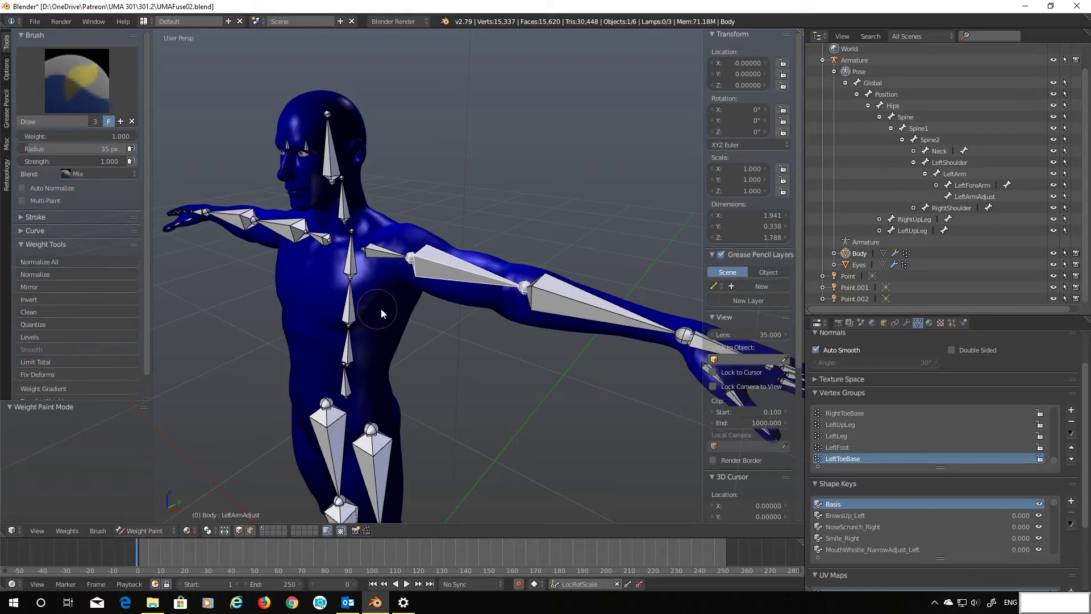
Examine the painted weights of the left leg vertex groups, including LeftLeg and LeftUpLeg, on the body
{"action": "left_click", "coordinate": [854, 425]}
{"action": "left_click", "coordinate": [846, 437]}
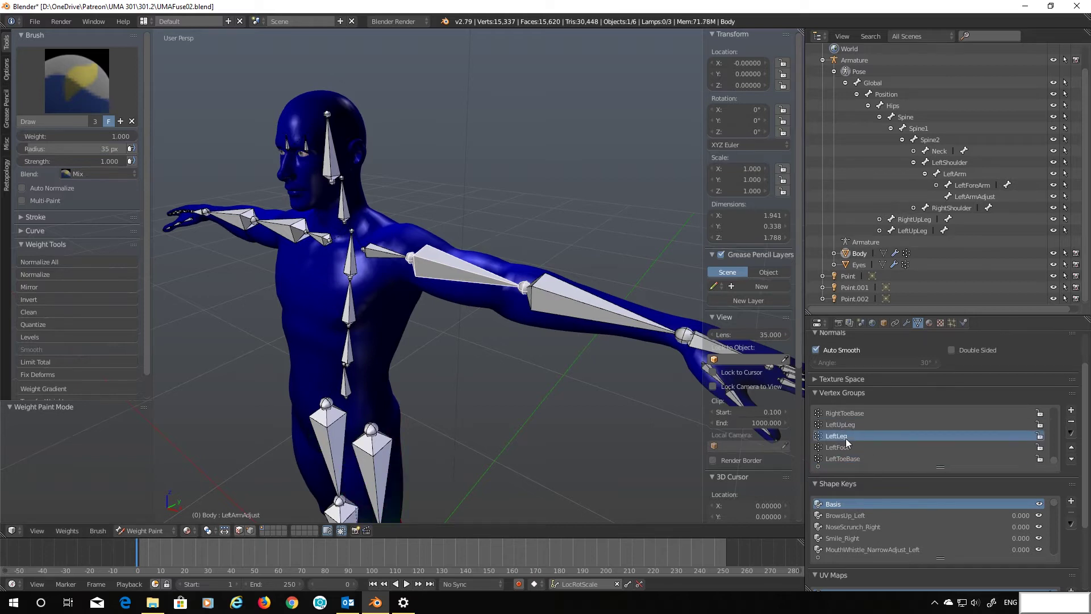
{"action": "left_click", "coordinate": [847, 415]}
{"action": "left_click", "coordinate": [840, 427]}
{"action": "left_click", "coordinate": [836, 436]}
{"action": "left_click", "coordinate": [840, 426]}
{"action": "middle_click_drag", "start_coordinate": [462, 473], "coordinate": [425, 184]}
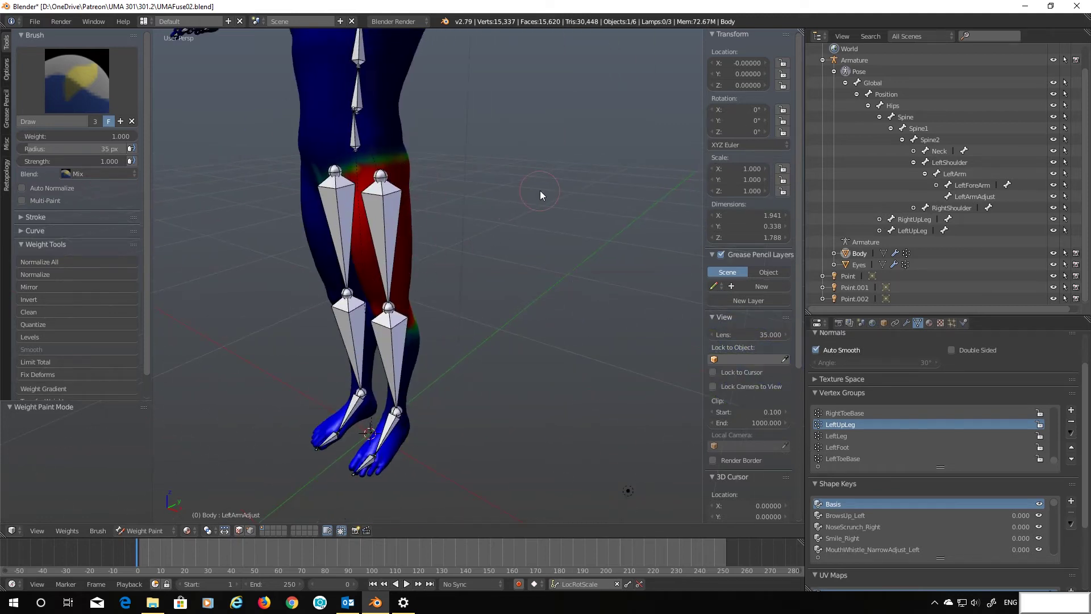
{"action": "middle_click_drag", "start_coordinate": [540, 190], "coordinate": [534, 245]}
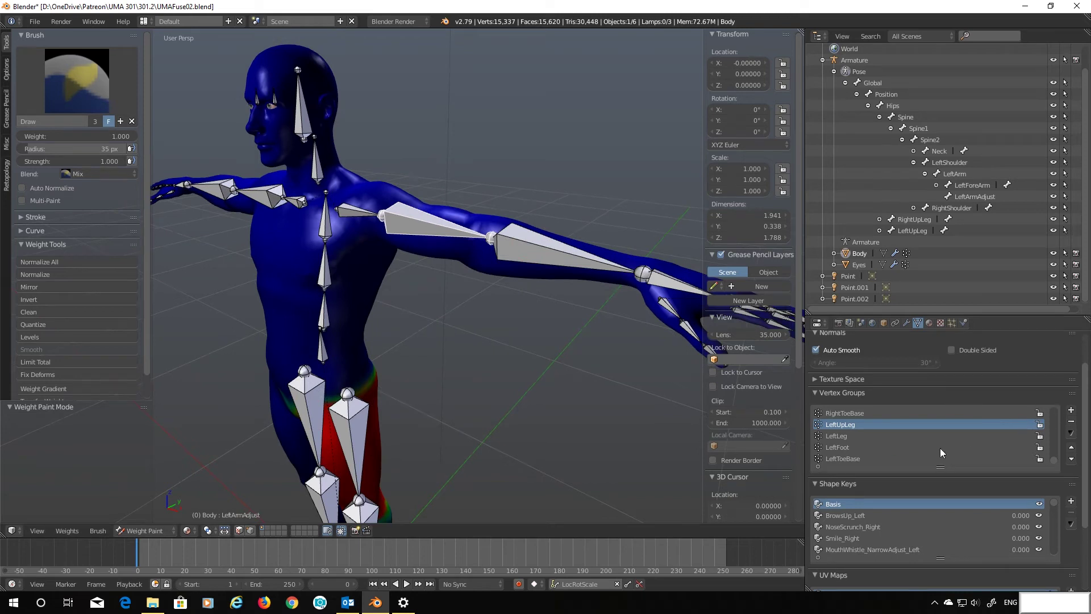
Rename the Body mesh's LeftArm vertex group to LeftArmAdjust
{"action": "scroll", "coordinate": [893, 451], "scroll_direction": "up", "scroll_amount": 10}
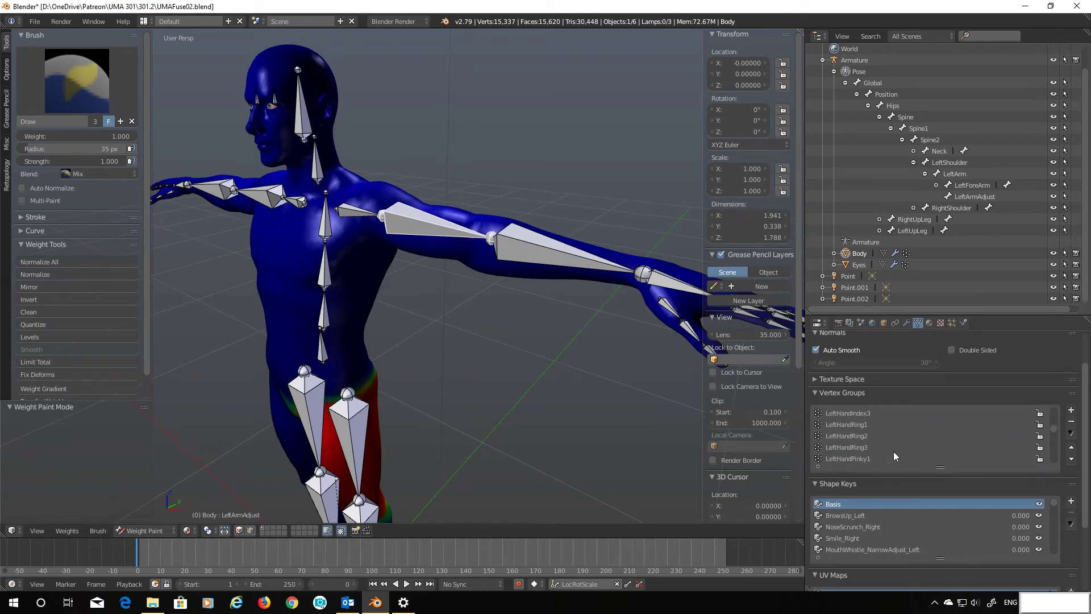
{"action": "scroll", "coordinate": [893, 451], "scroll_direction": "up", "scroll_amount": 5}
{"action": "scroll", "coordinate": [893, 452], "scroll_direction": "up", "scroll_amount": 1}
{"action": "left_click", "coordinate": [830, 425]}
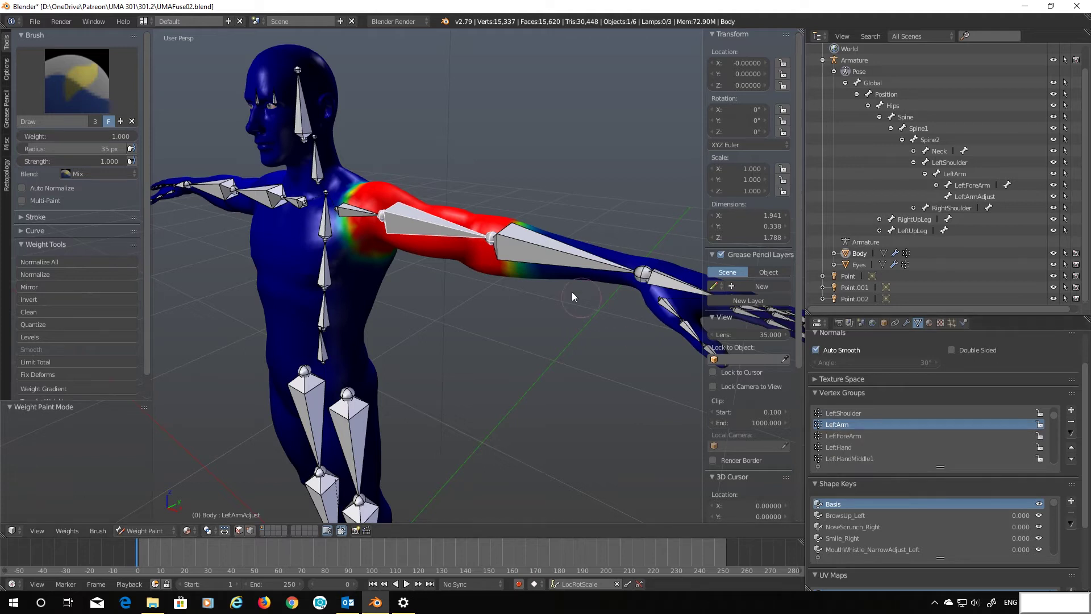
{"action": "double_click", "coordinate": [853, 424]}
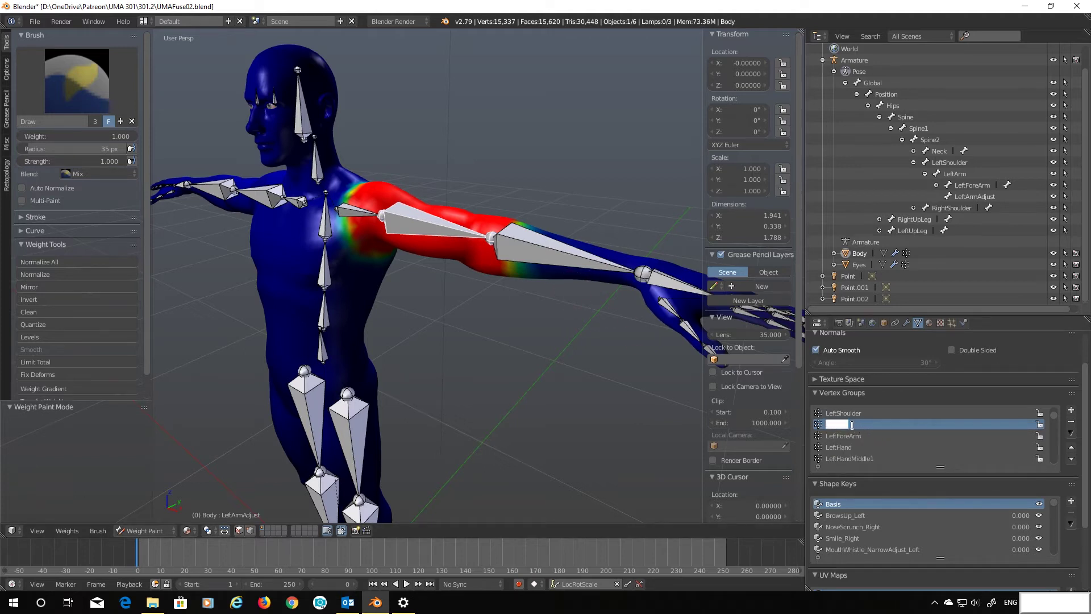
{"action": "key", "text": "Escape"}
{"action": "key", "text": "Return"}
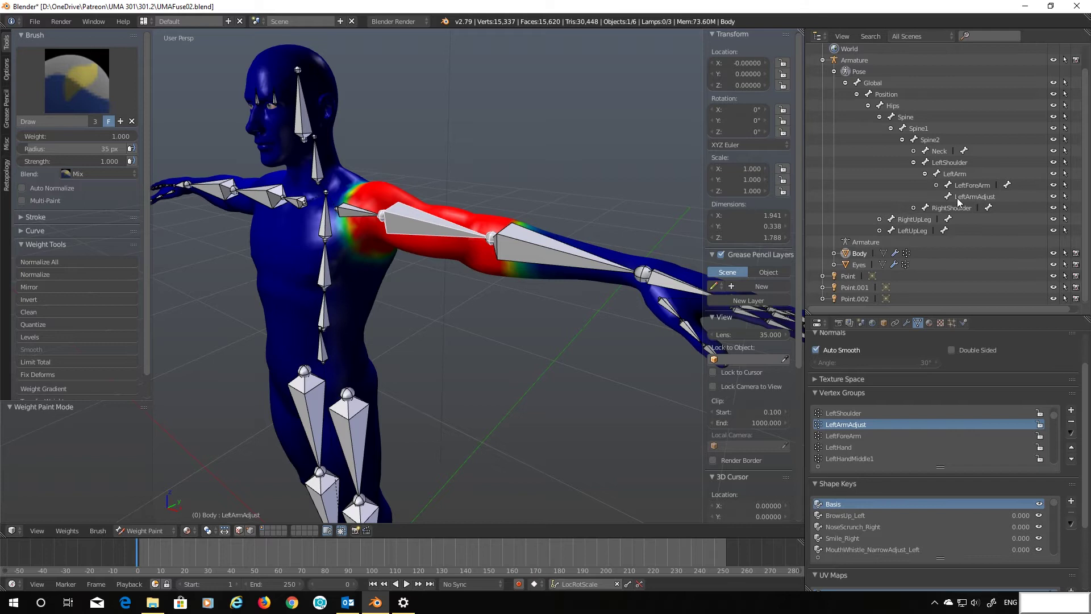
Return the body to Object Mode, select the armature's LeftArm bone, and try rotating it to test the arm's deformation
{"action": "left_click", "coordinate": [158, 531]}
{"action": "left_click", "coordinate": [141, 516]}
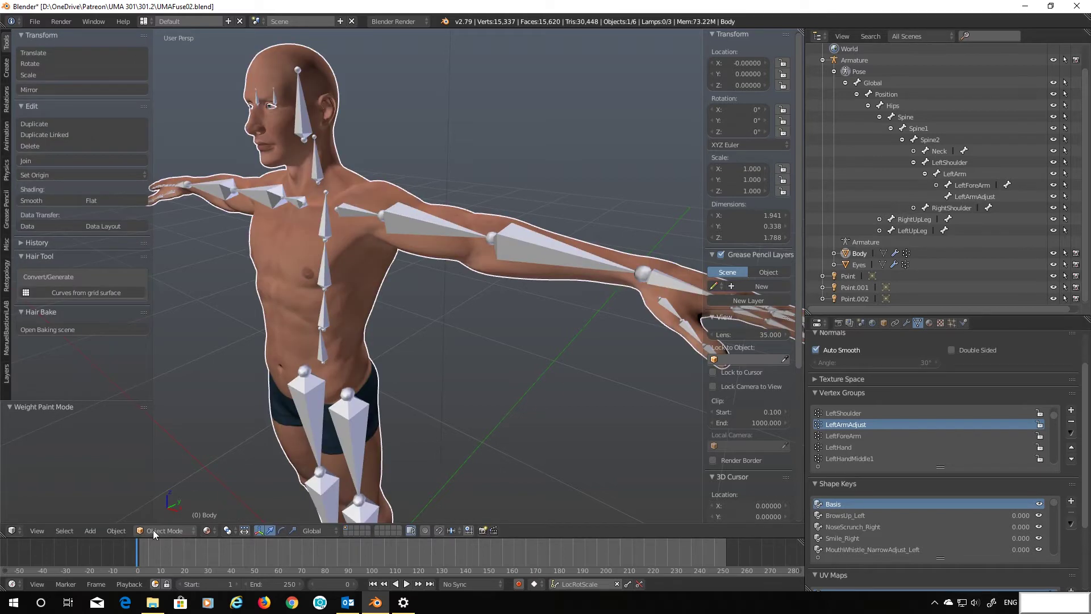
{"action": "left_click", "coordinate": [974, 186]}
{"action": "left_click", "coordinate": [955, 174]}
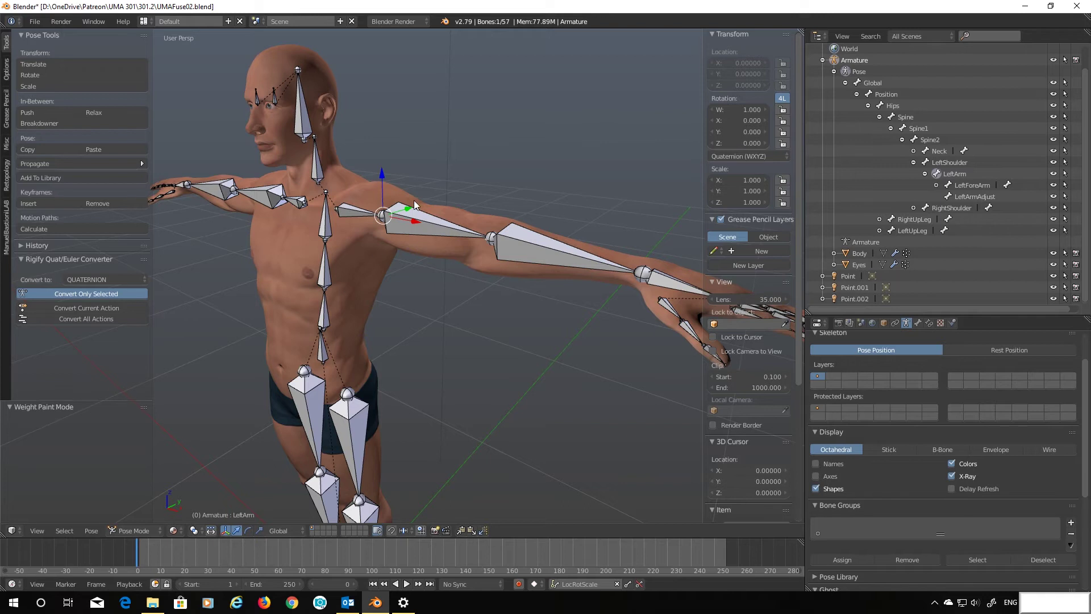
{"action": "key", "text": "r"}
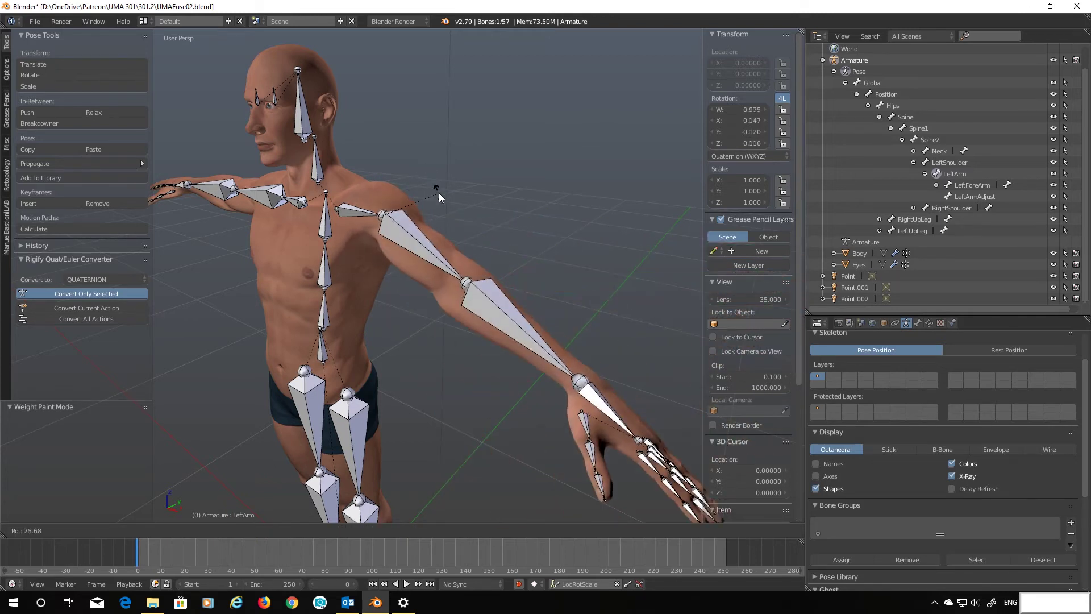
{"action": "key", "text": "Escape"}
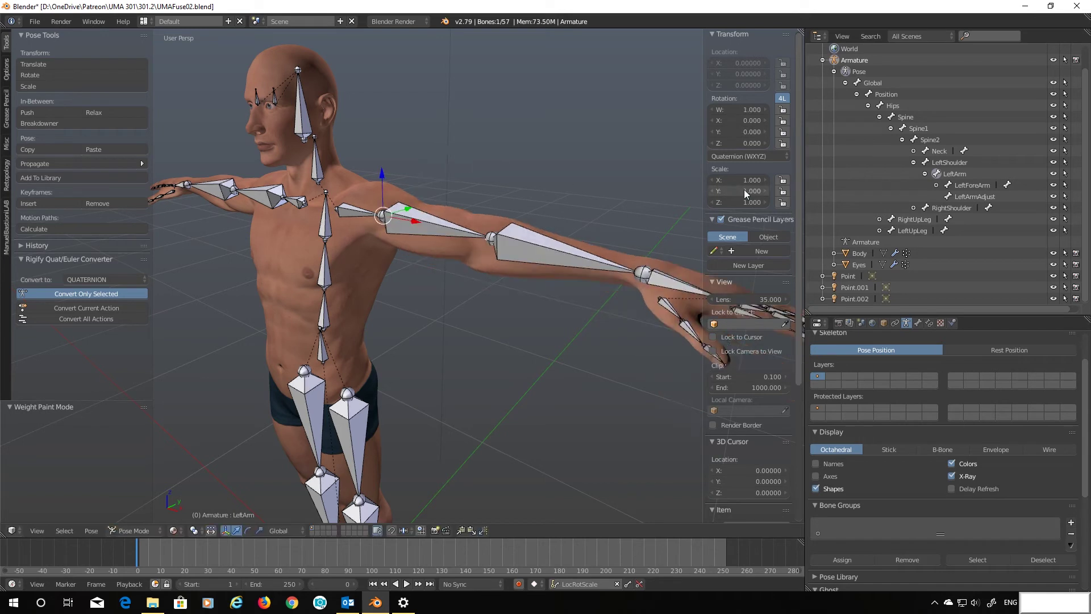
Select the LeftArmAdjust bone and try scaling it, first uniformly and with the global X axis locked
{"action": "left_click", "coordinate": [984, 198]}
{"action": "key", "text": "s"}
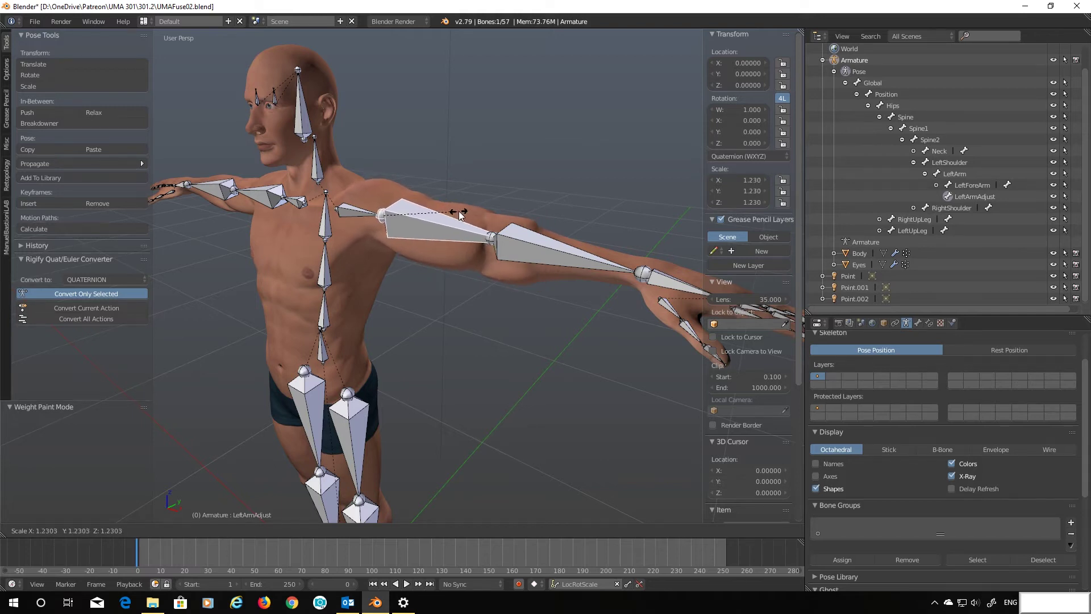
{"action": "key", "text": "shift+x"}
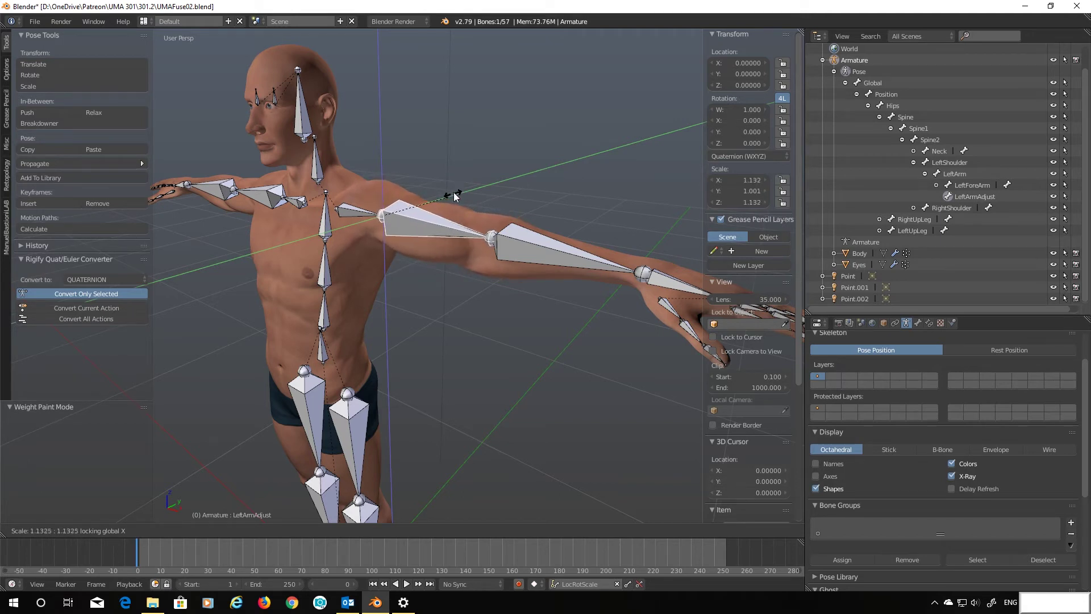
{"action": "key", "text": "Escape"}
Select the RightArm bone and expand the RightShoulder branch in the pose hierarchy
{"action": "middle_click_drag", "start_coordinate": [447, 315], "coordinate": [497, 316]}
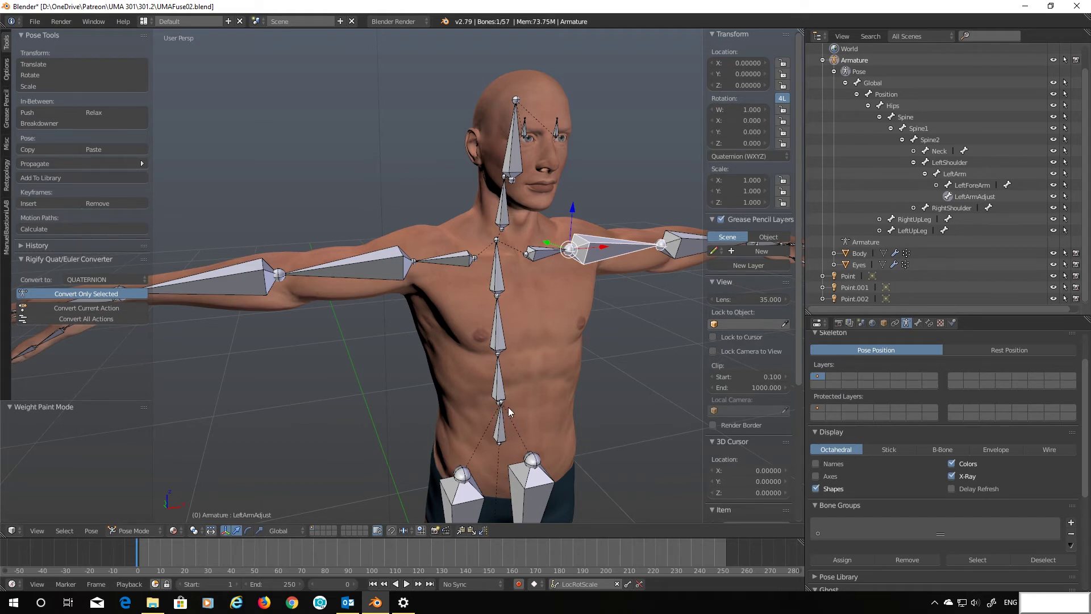
{"action": "right_click", "coordinate": [387, 263]}
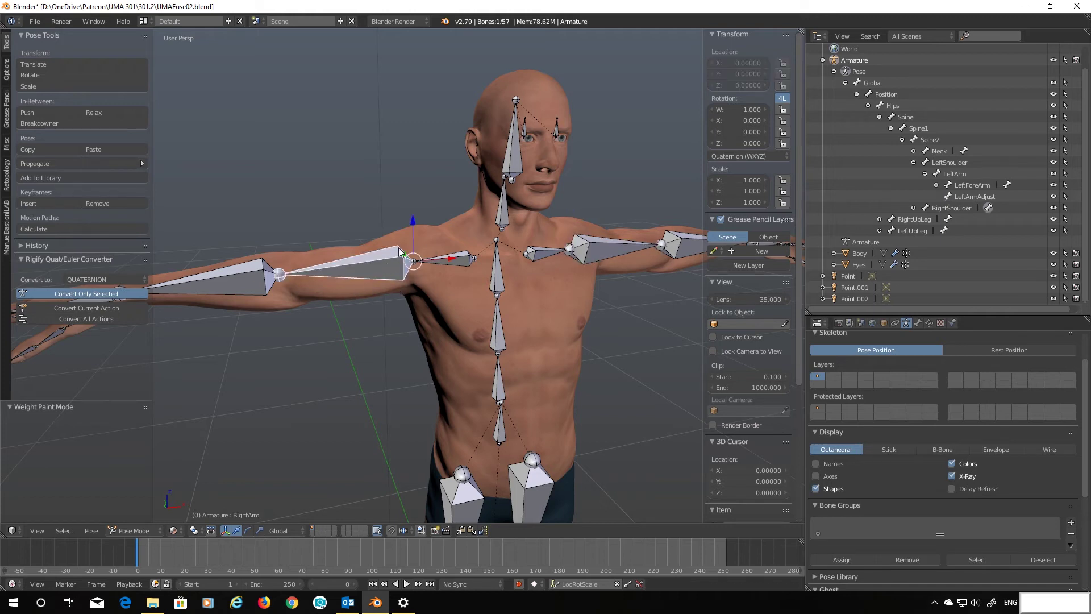
{"action": "left_click", "coordinate": [914, 162]}
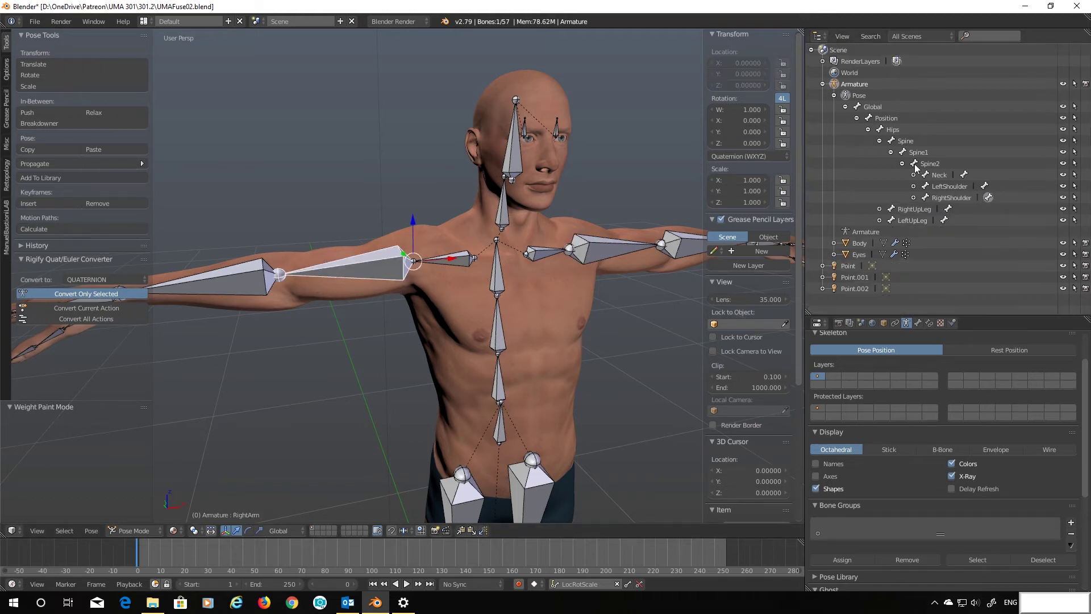
{"action": "left_click", "coordinate": [913, 198]}
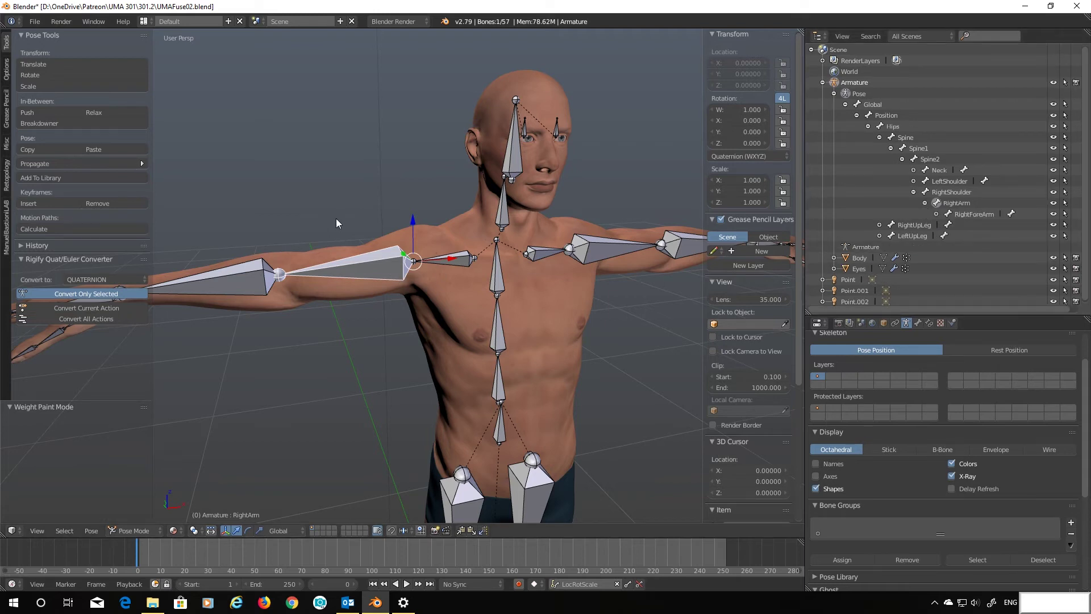
{"action": "right_click", "coordinate": [390, 212]}
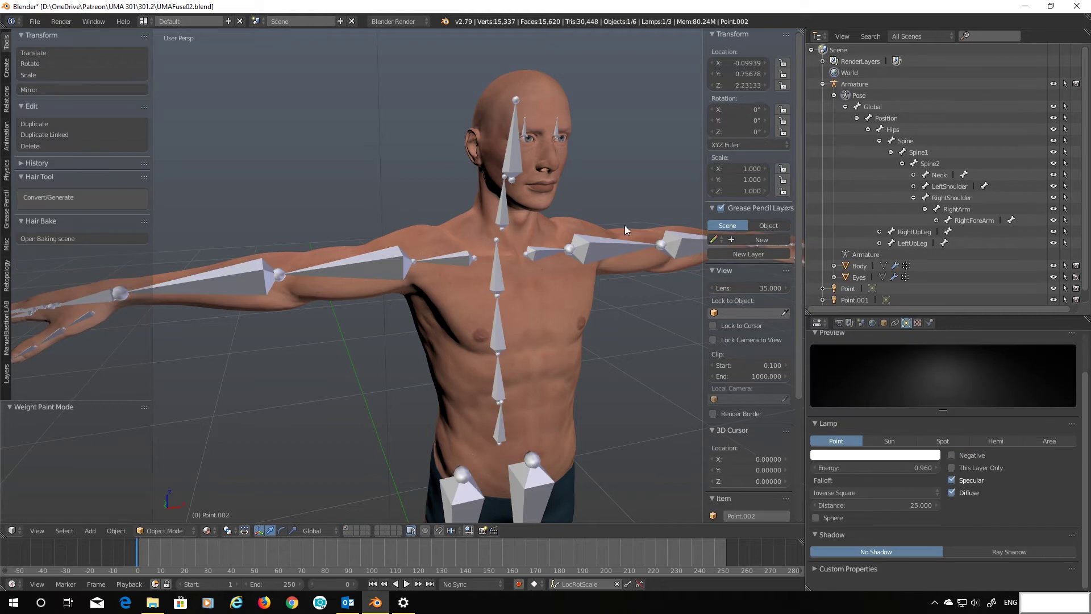
{"action": "left_click", "coordinate": [370, 275]}
Switch the armature to Edit Mode and duplicate the RightArm bone in place
{"action": "left_click", "coordinate": [152, 530]}
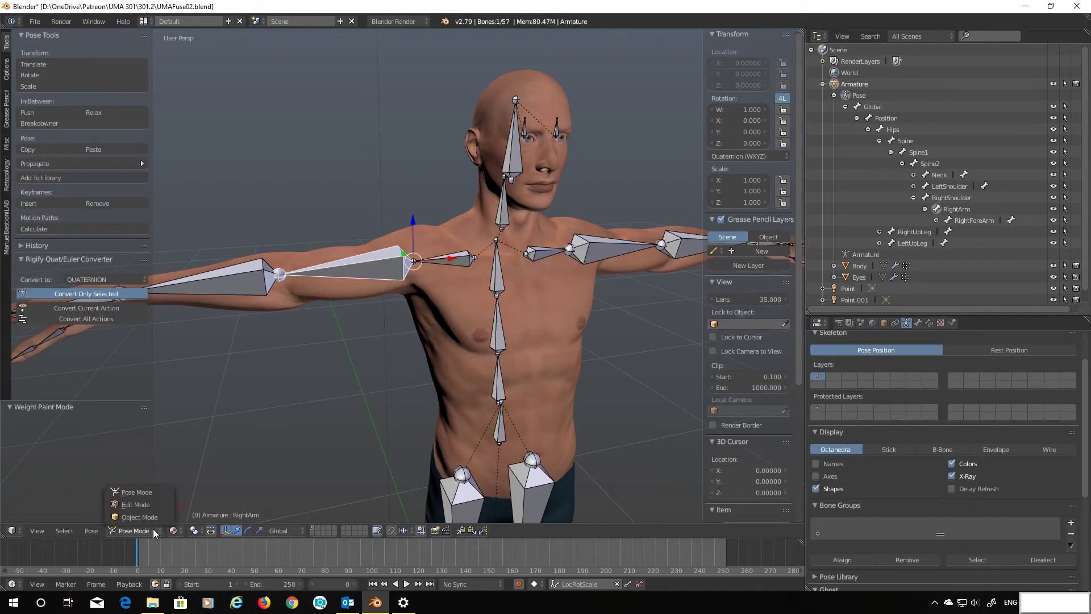
{"action": "left_click", "coordinate": [142, 503]}
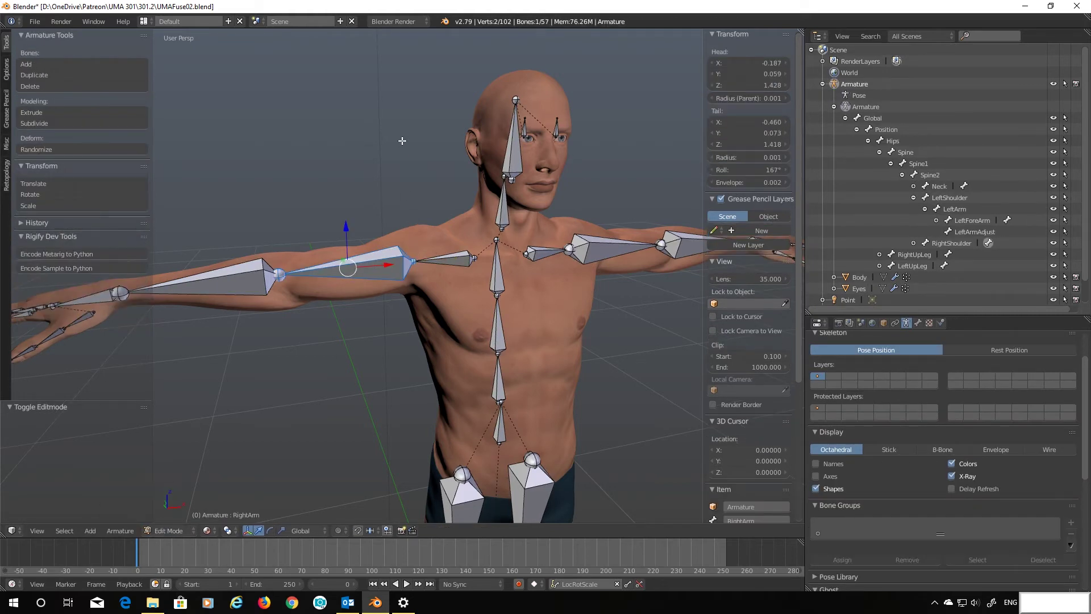
{"action": "key", "text": "shift+d"}
{"action": "right_click", "coordinate": [379, 216]}
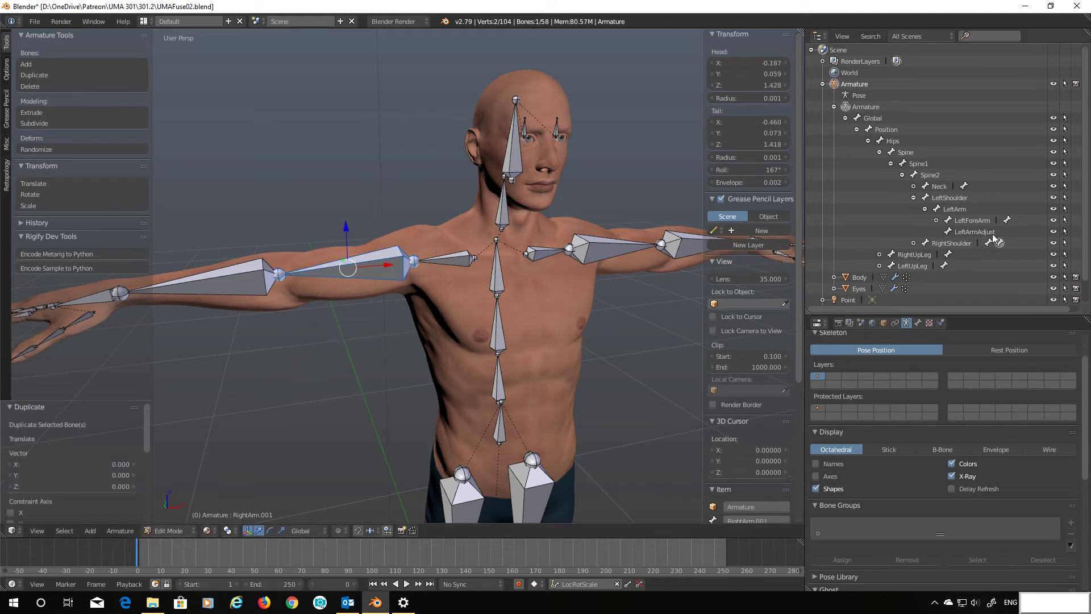
Rename the duplicated bone under RightShoulder in the armature hierarchy as RightArmAdjust
{"action": "left_click", "coordinate": [972, 232]}
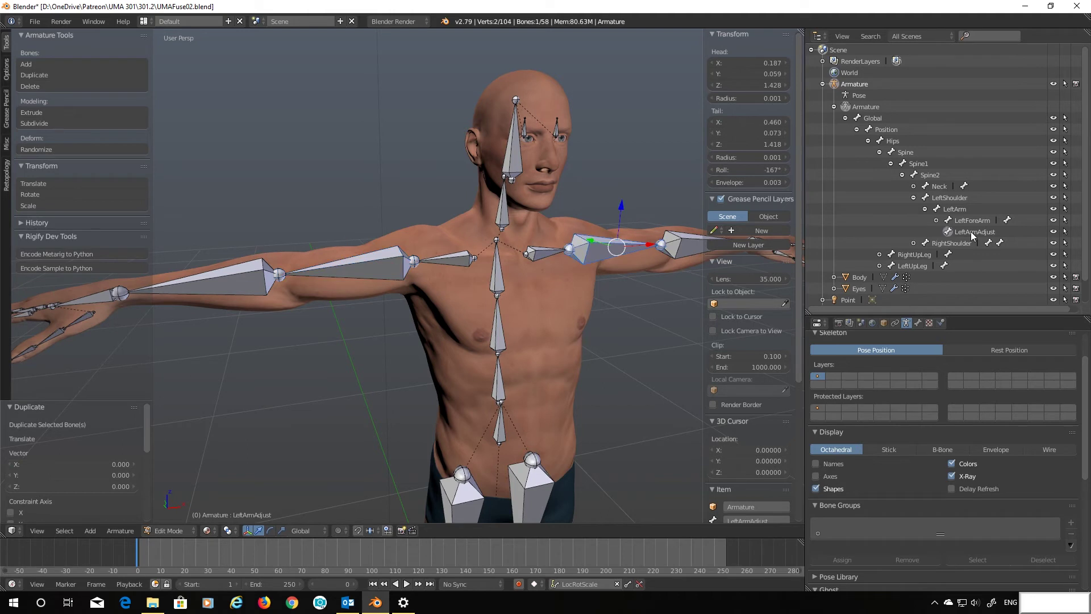
{"action": "left_click", "coordinate": [936, 221]}
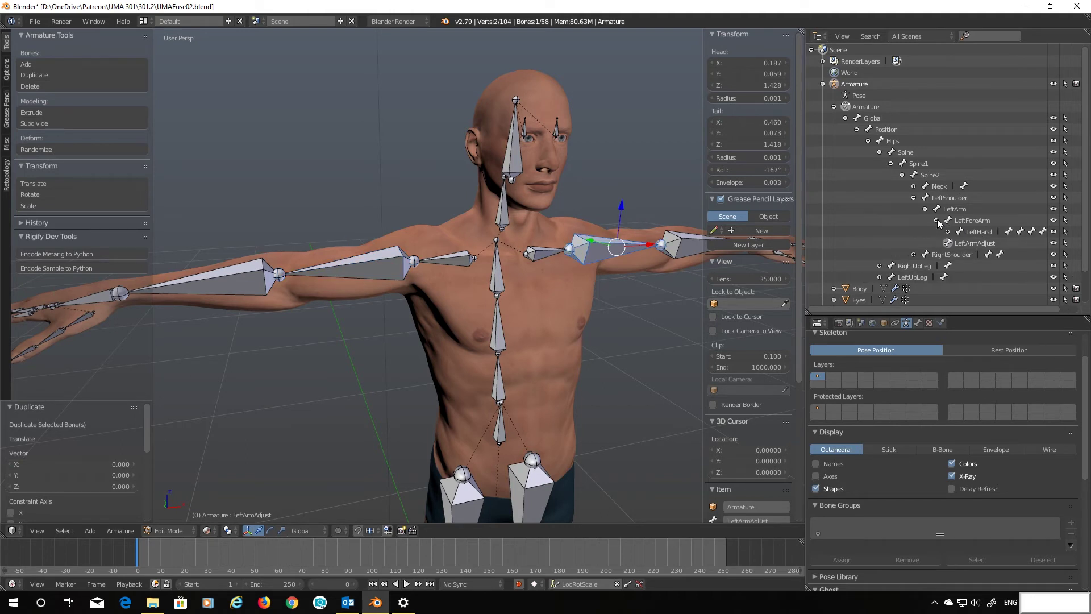
{"action": "left_click", "coordinate": [936, 221]}
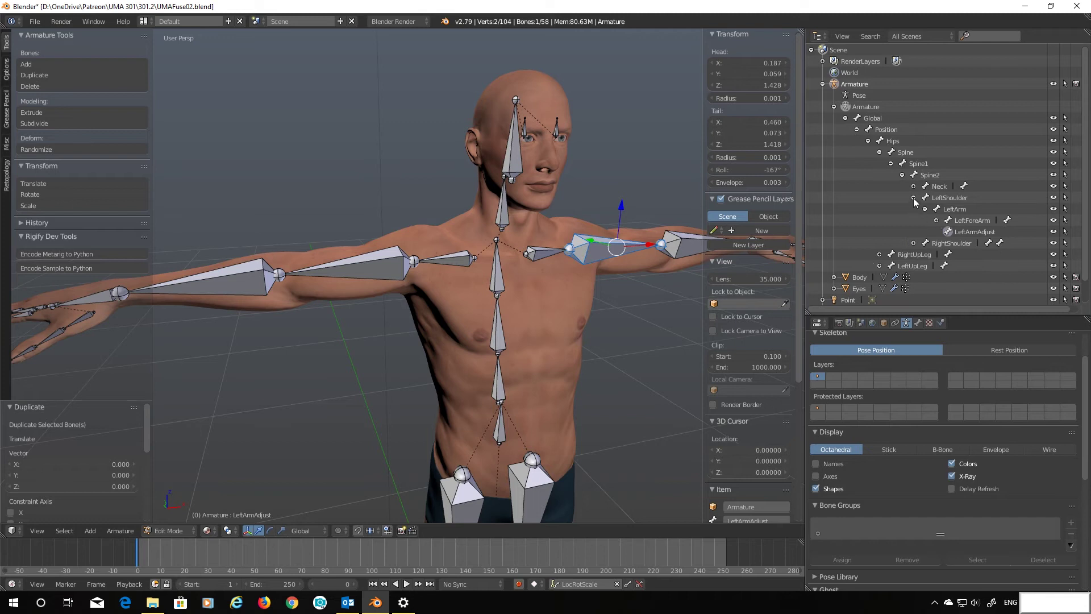
{"action": "left_click", "coordinate": [913, 198]}
{"action": "left_click", "coordinate": [914, 210]}
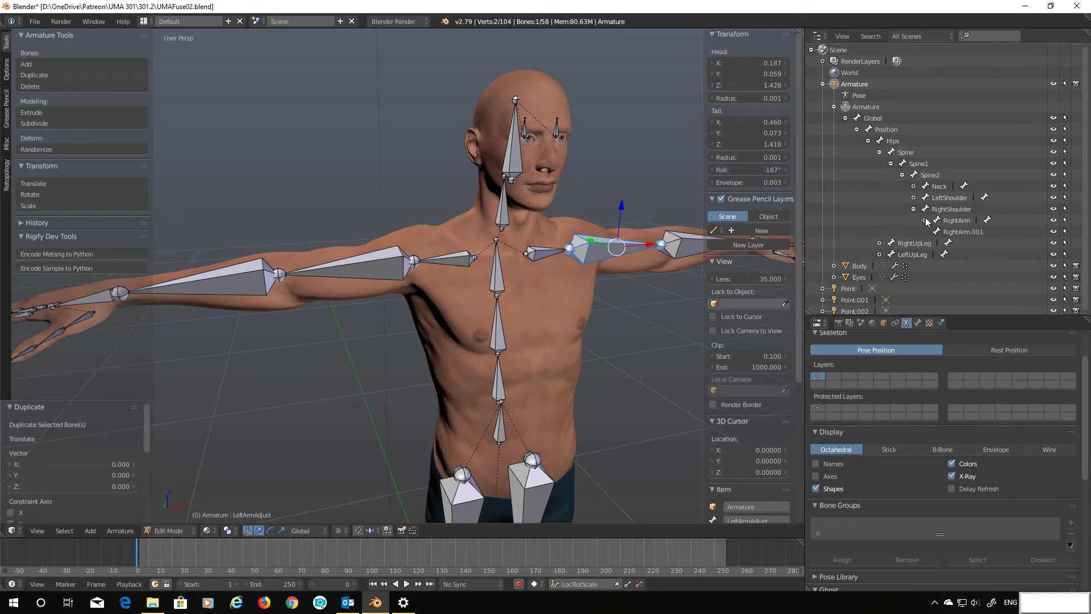
{"action": "left_click", "coordinate": [966, 232]}
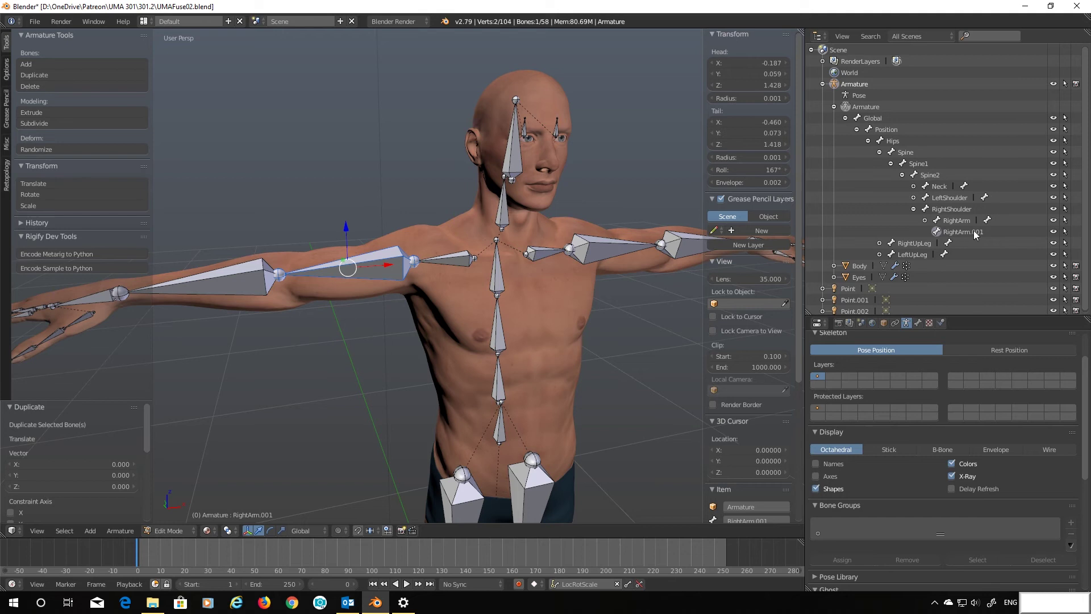
{"action": "double_click", "coordinate": [968, 231]}
{"action": "double_click", "coordinate": [974, 233]}
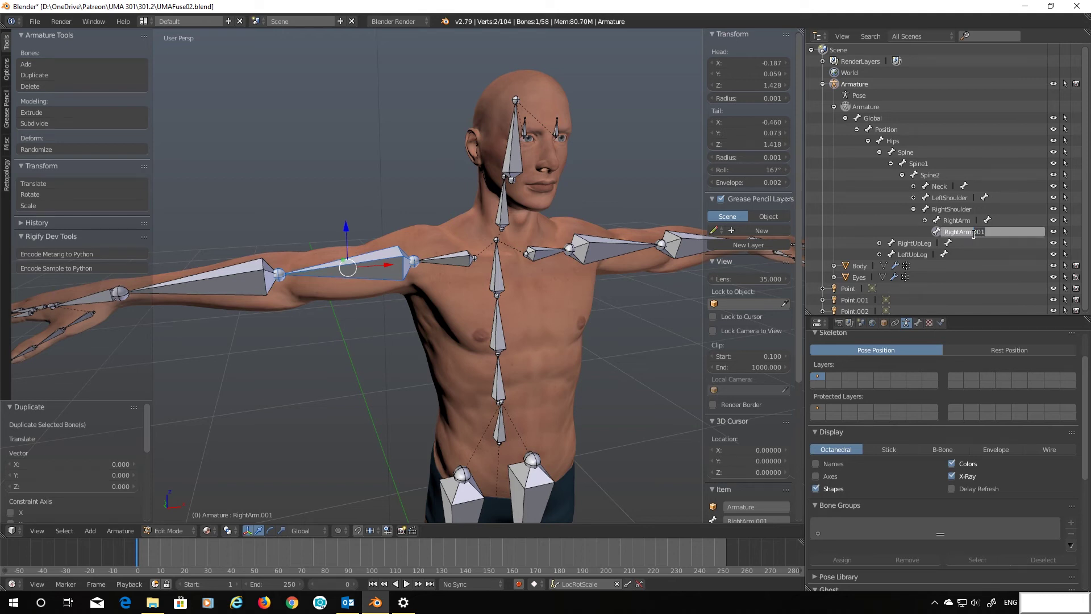
{"action": "key", "text": "BackSpace"}
{"action": "type", "text": "Adjust"}
{"action": "key", "text": "Return"}
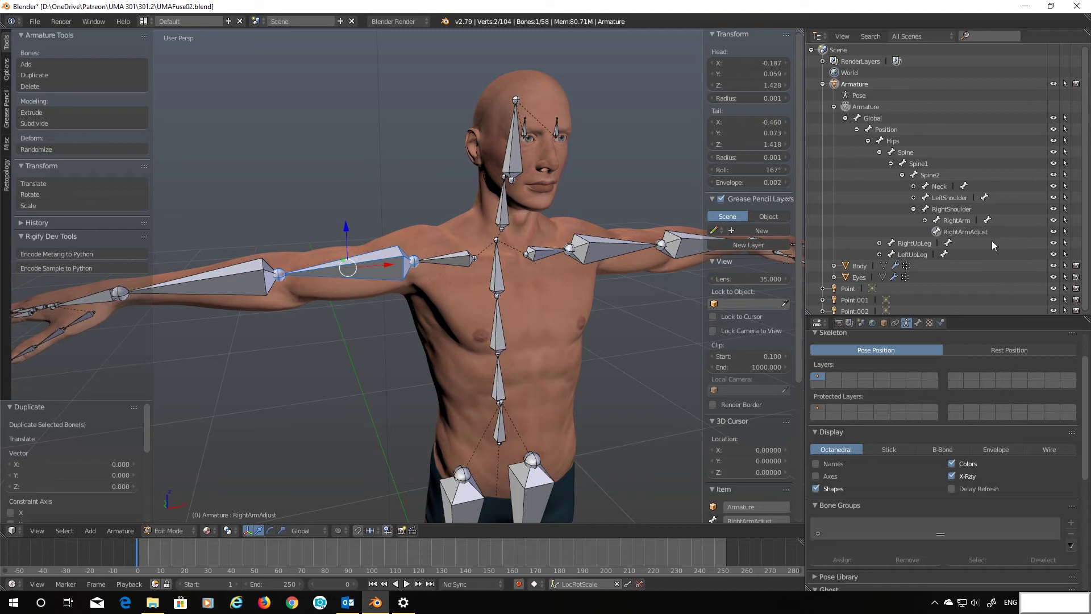
Parent the RightArmAdjust bone to RightArm with Keep Offset, then expand RightArm in the hierarchy and select RightArmAdjust
{"action": "left_click", "coordinate": [946, 210]}
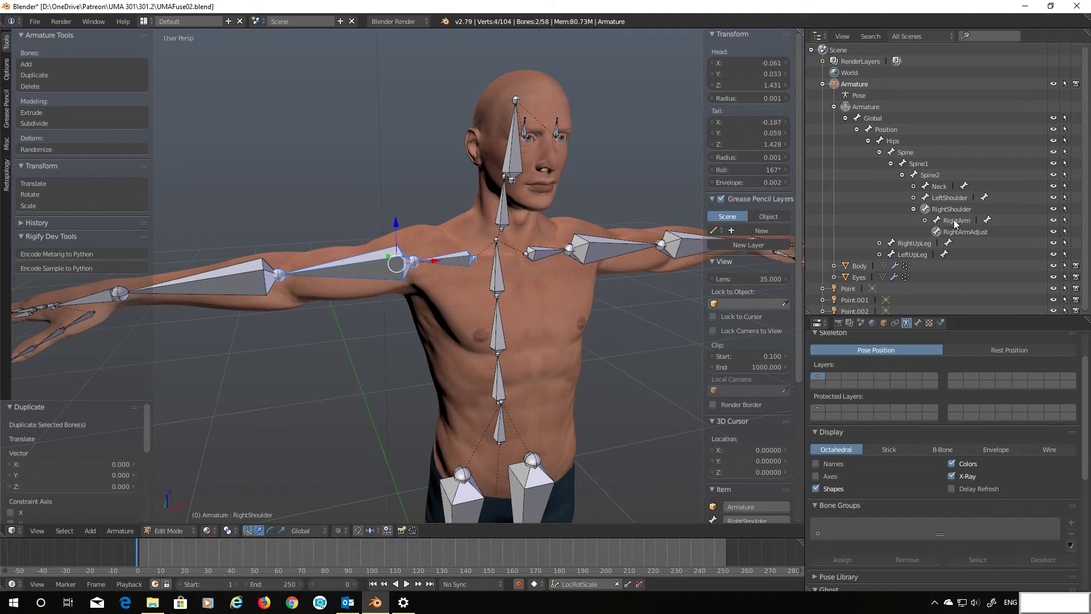
{"action": "left_click", "coordinate": [963, 232]}
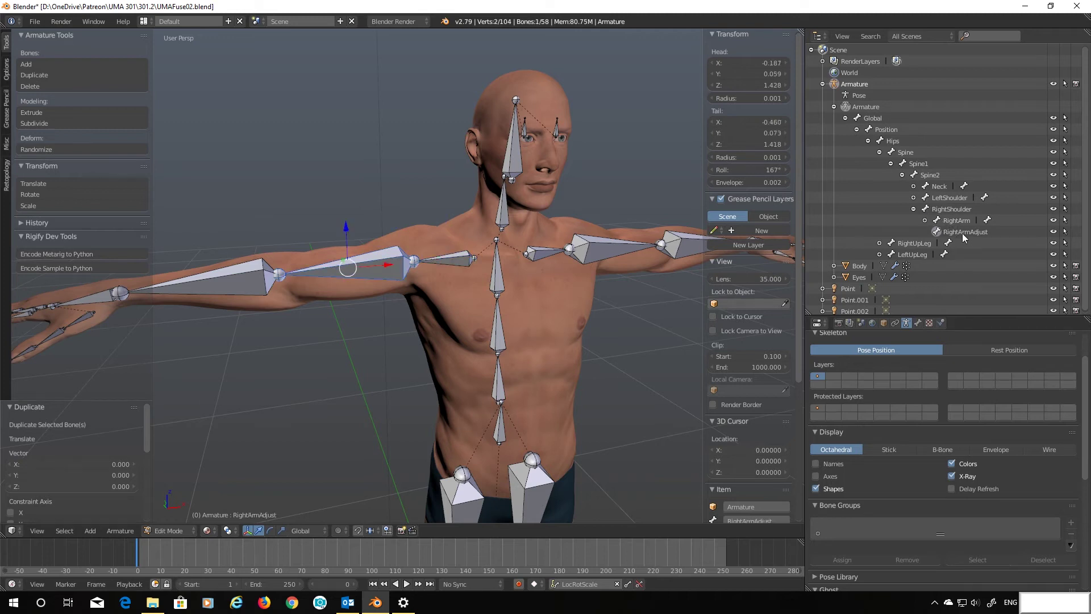
{"action": "left_click", "coordinate": [951, 222], "text": "ctrl"}
{"action": "key", "text": "ctrl+p"}
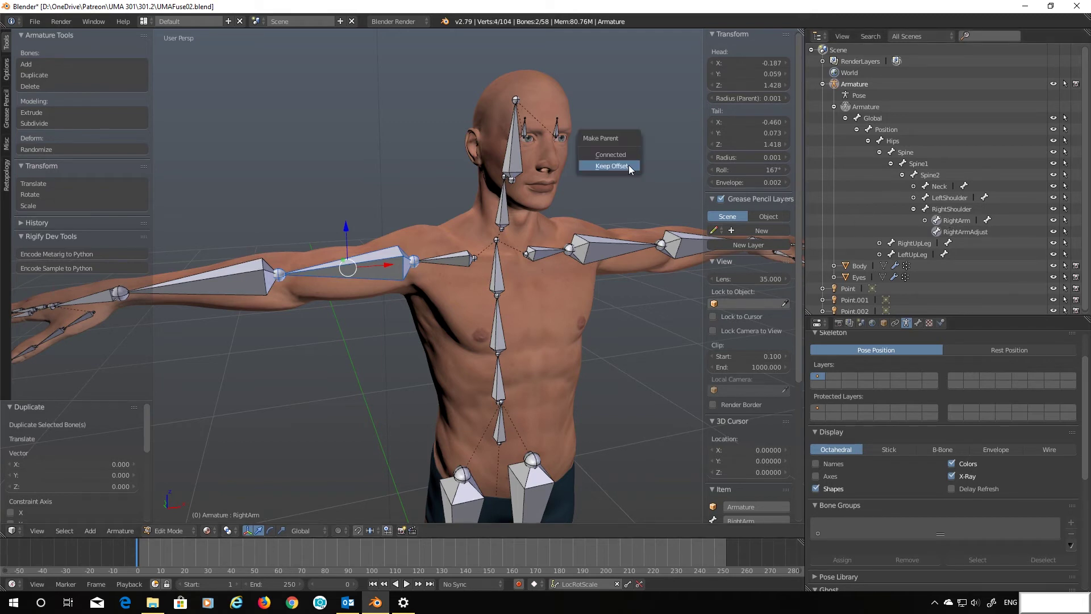
{"action": "left_click", "coordinate": [611, 165]}
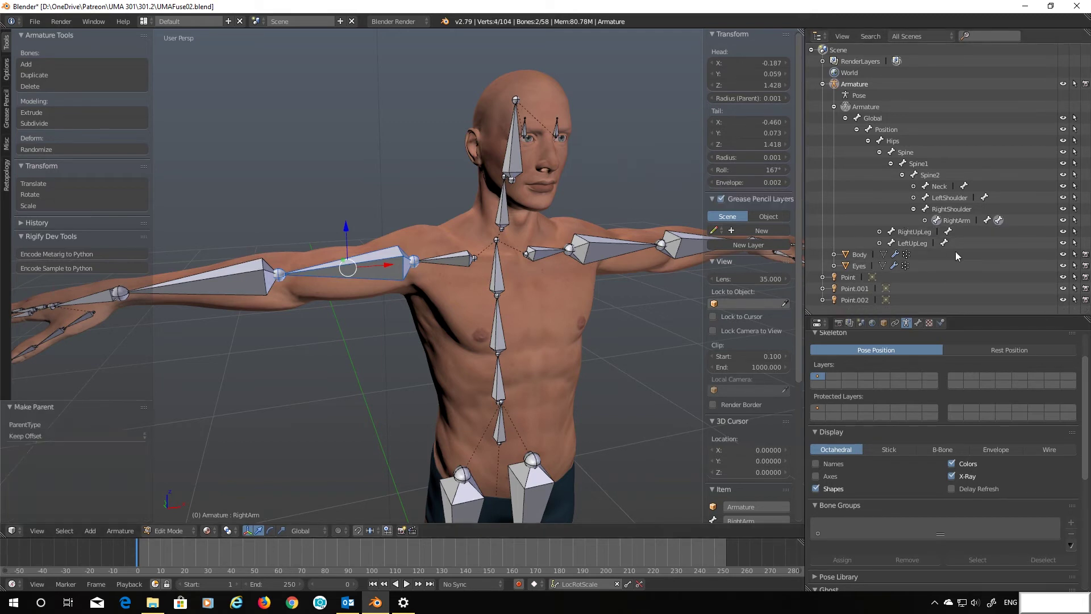
{"action": "left_click", "coordinate": [925, 221]}
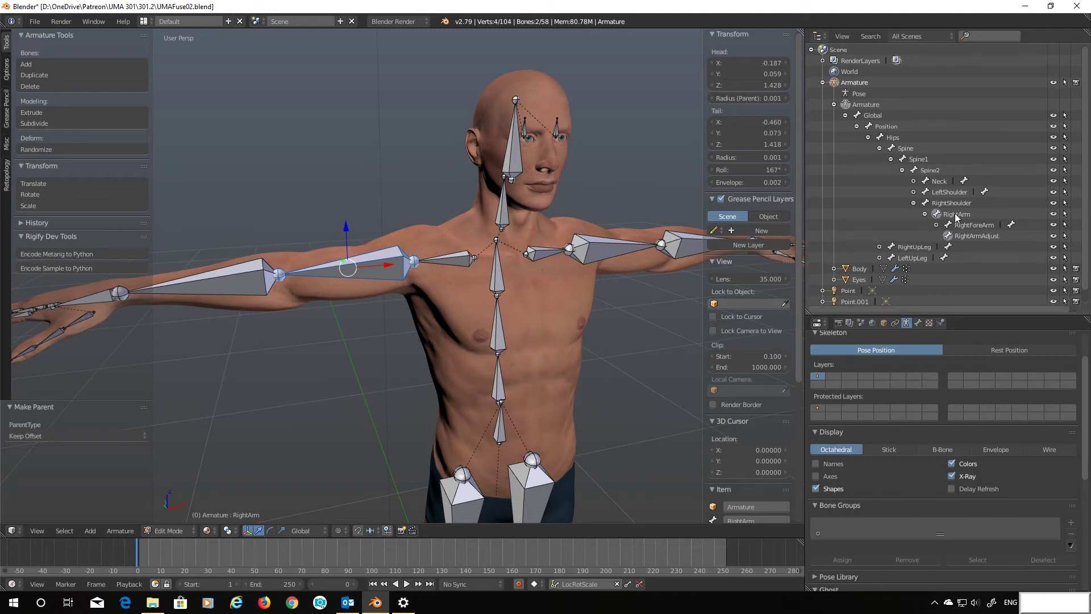
{"action": "left_click", "coordinate": [964, 237]}
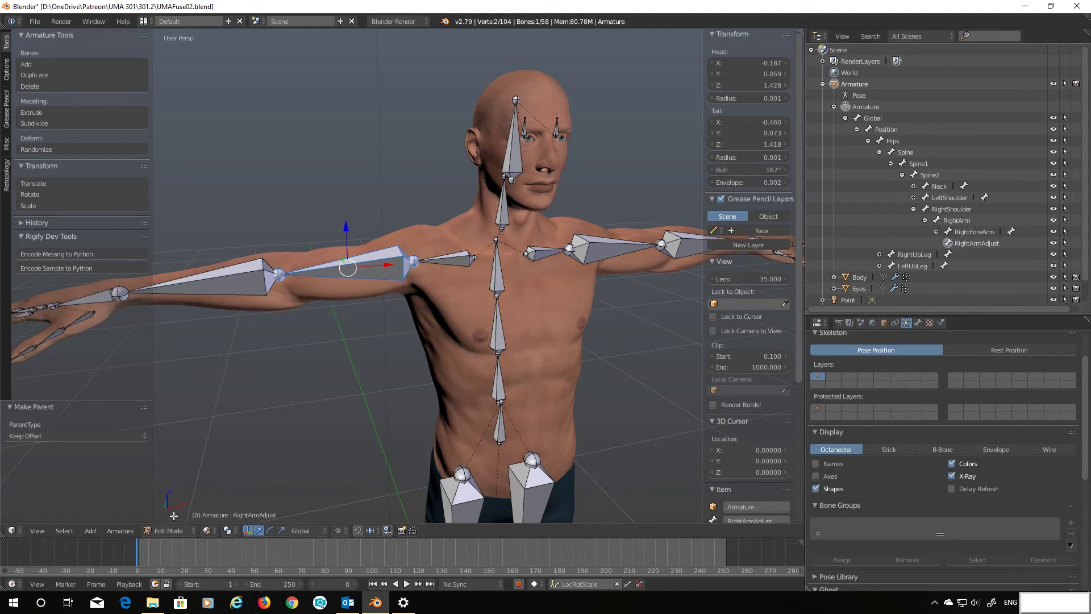
Select the Body mesh and rename its RightArm vertex group as RightArmAdjust
{"action": "scroll", "coordinate": [867, 282], "scroll_direction": "down", "scroll_amount": 2}
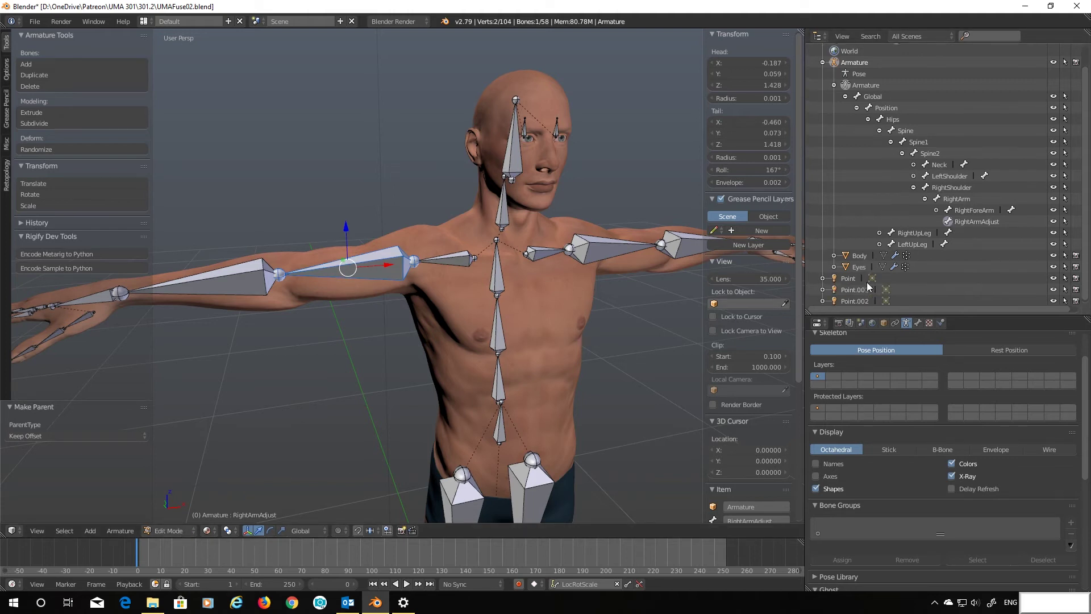
{"action": "left_click", "coordinate": [858, 254]}
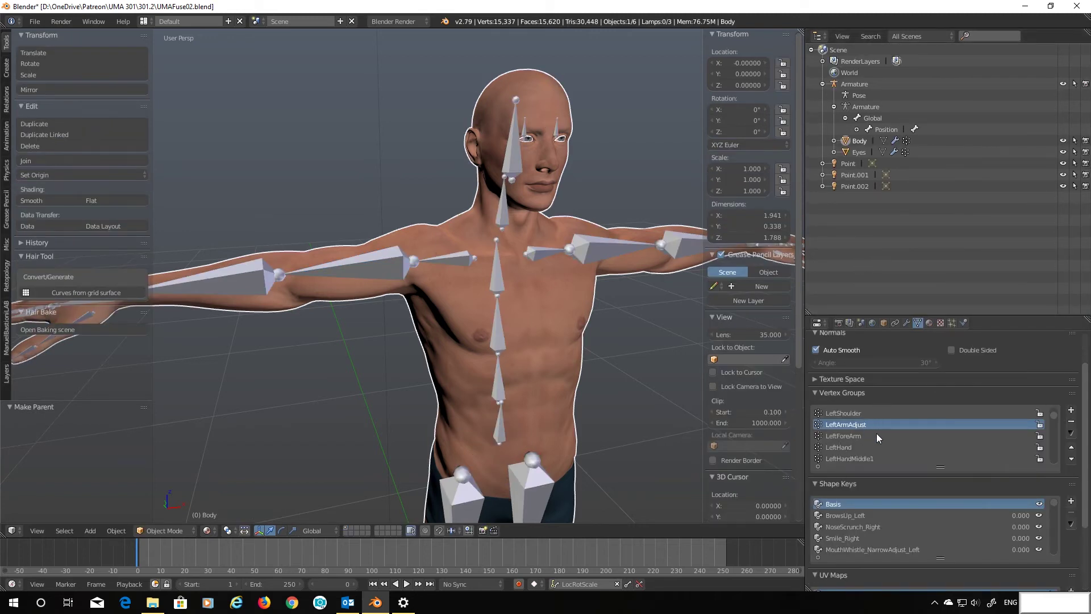
{"action": "scroll", "coordinate": [878, 435], "scroll_direction": "down", "scroll_amount": 2}
{"action": "scroll", "coordinate": [876, 433], "scroll_direction": "down", "scroll_amount": 5}
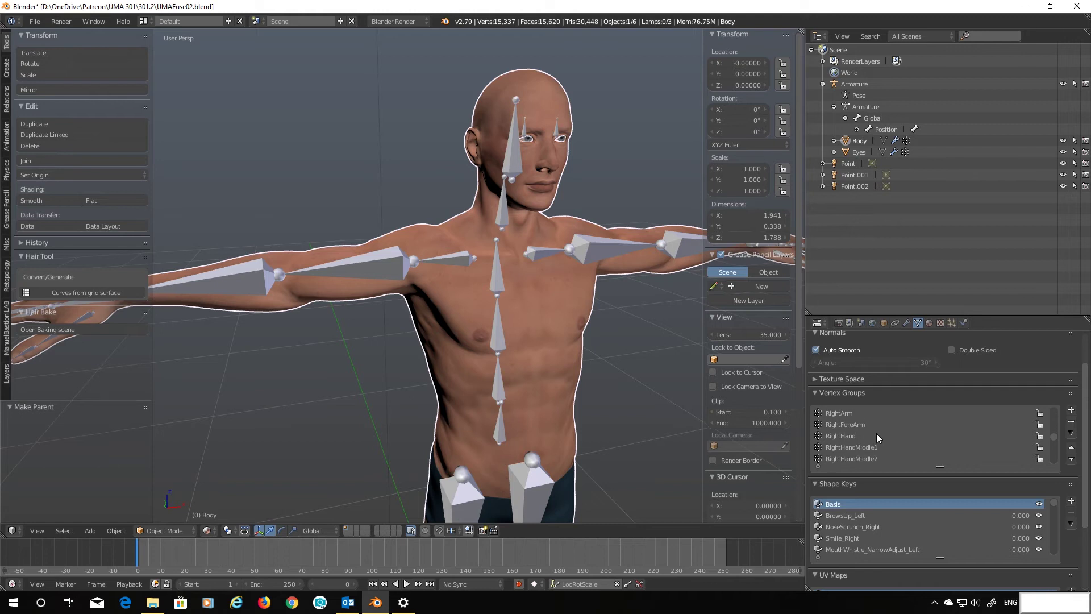
{"action": "left_click", "coordinate": [853, 413]}
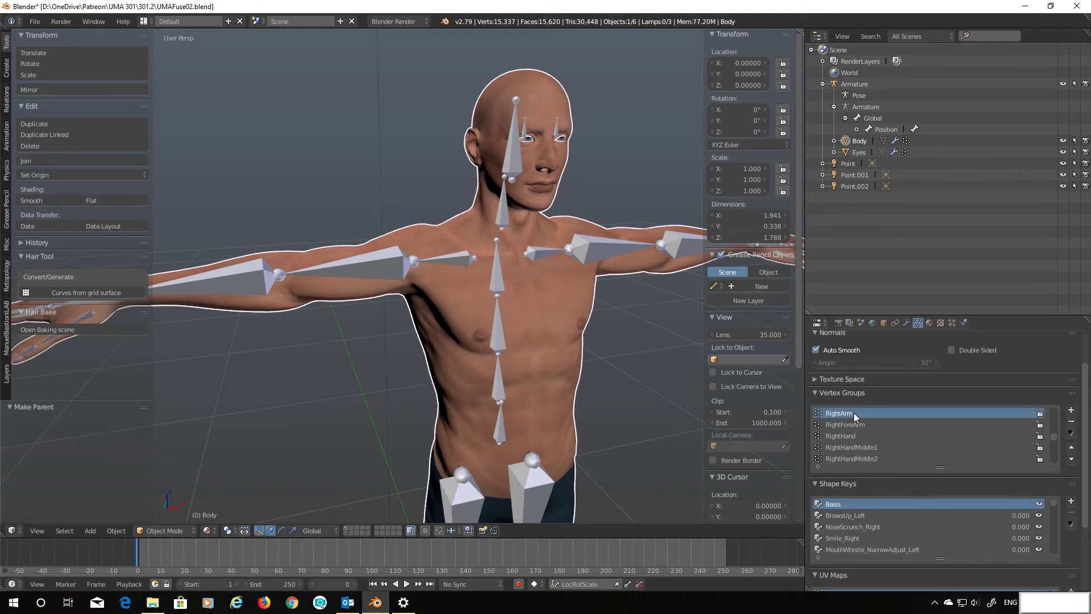
{"action": "double_click", "coordinate": [854, 412]}
{"action": "type", "text": "Adjust"}
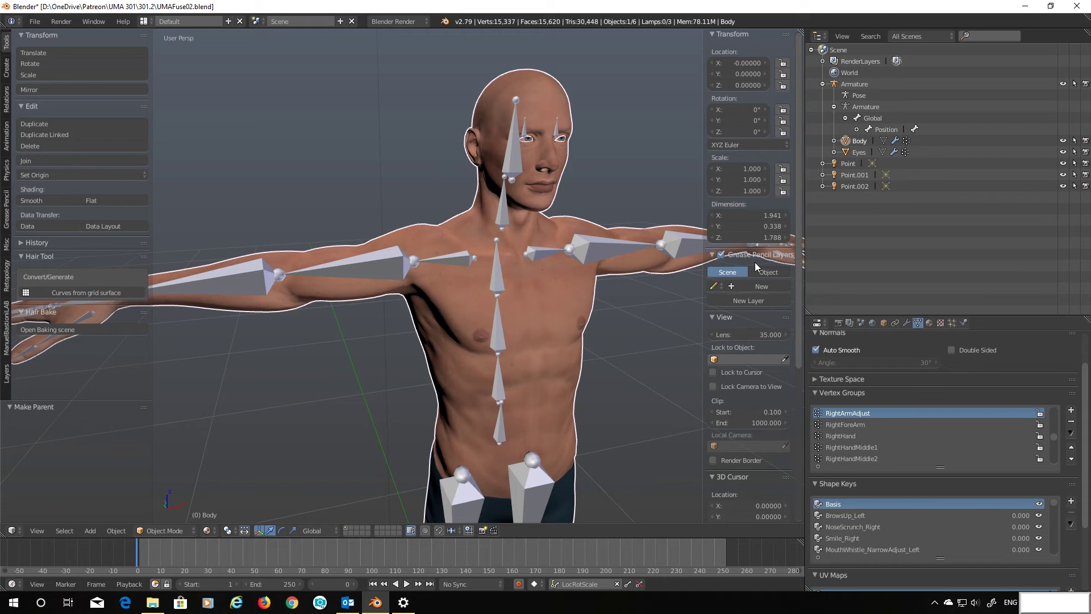
Return to the armature in Pose Mode and try scaling the RightArmAdjust bone with the global X axis locked
{"action": "left_click", "coordinate": [864, 106]}
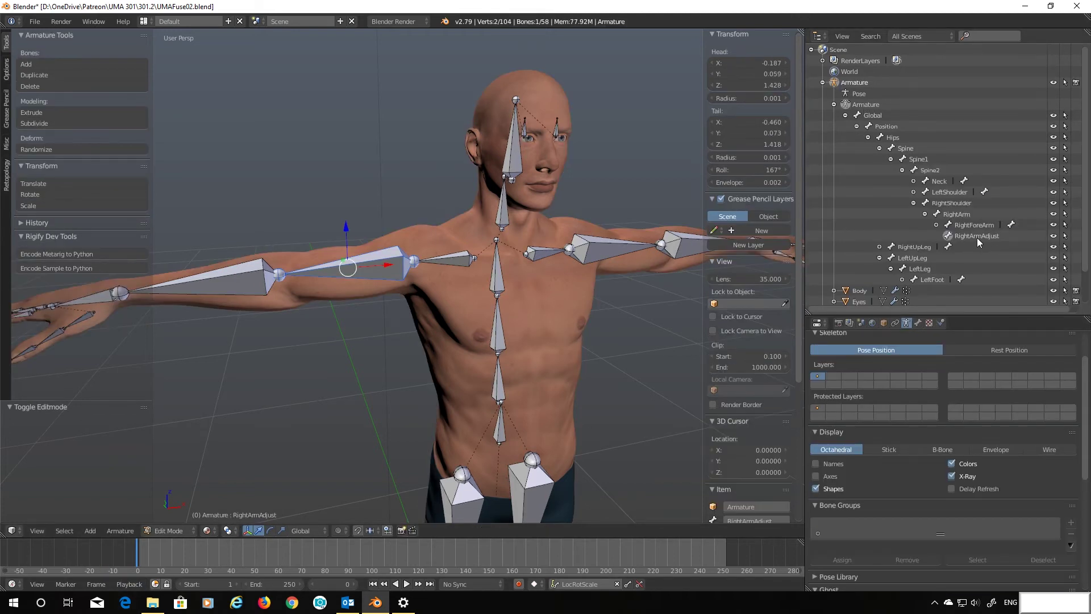
{"action": "left_click", "coordinate": [190, 530]}
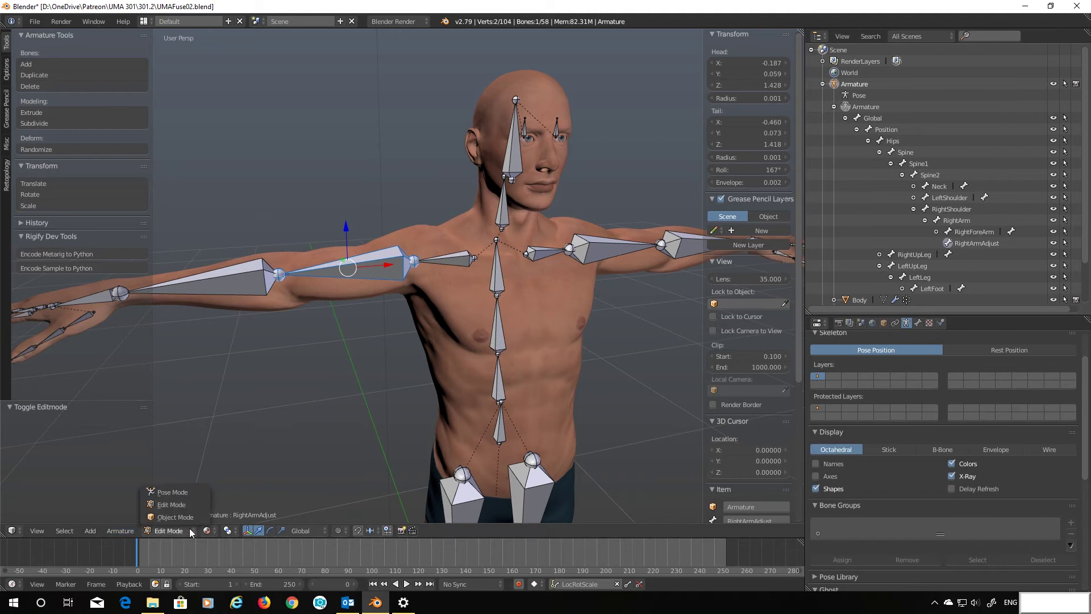
{"action": "left_click", "coordinate": [179, 492]}
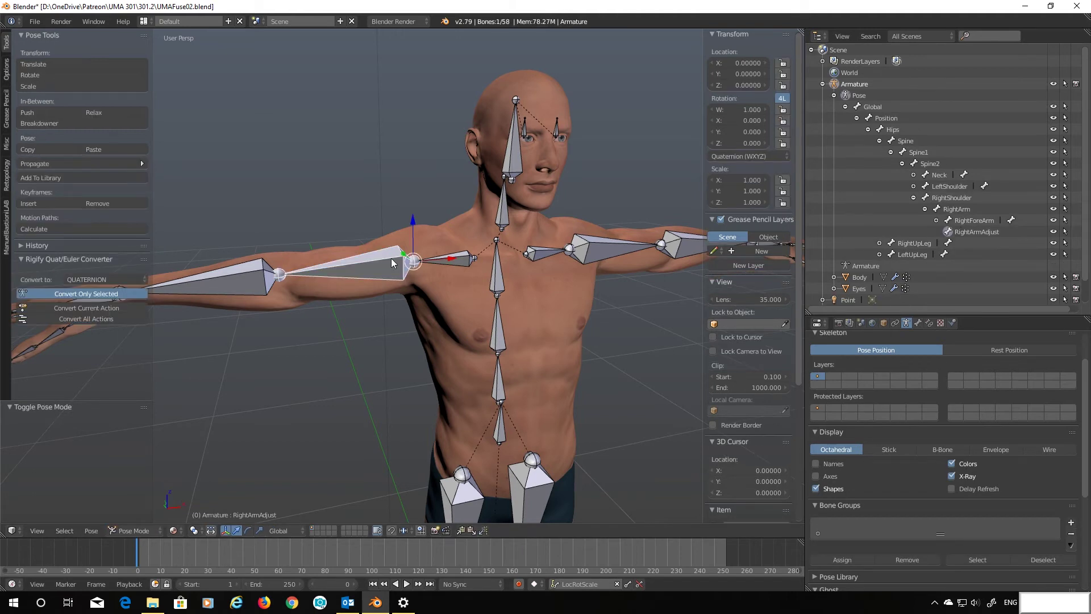
{"action": "key", "text": "s"}
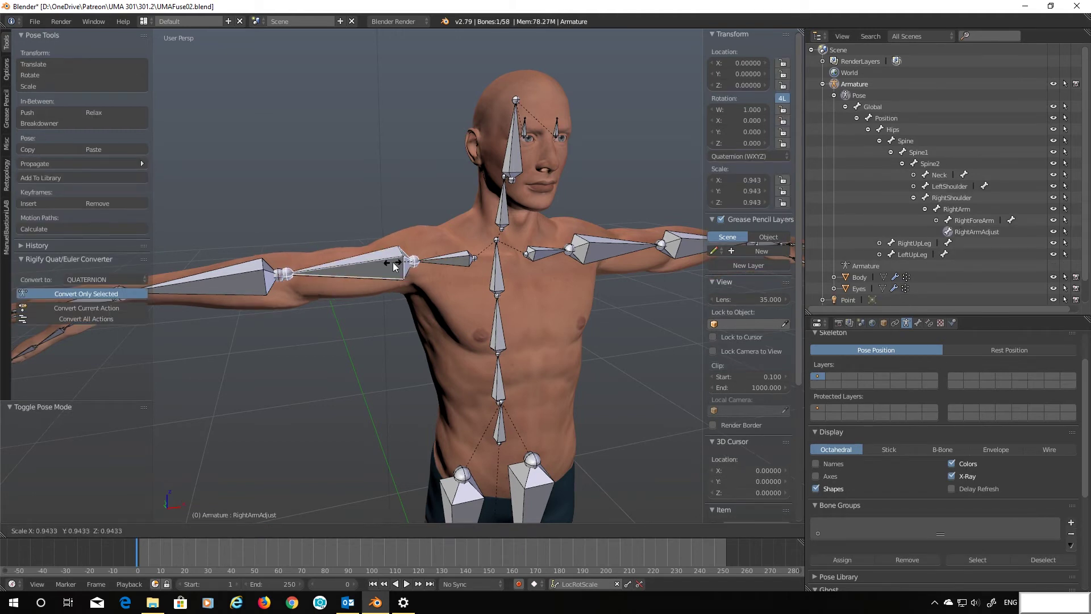
{"action": "key", "text": "shift+x"}
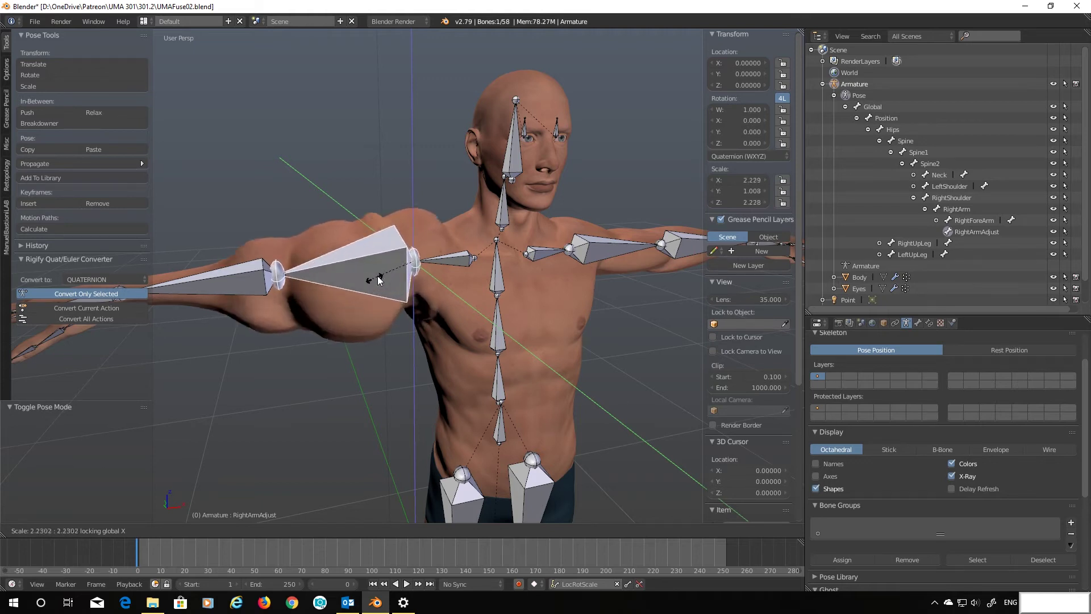
{"action": "key", "text": "Escape"}
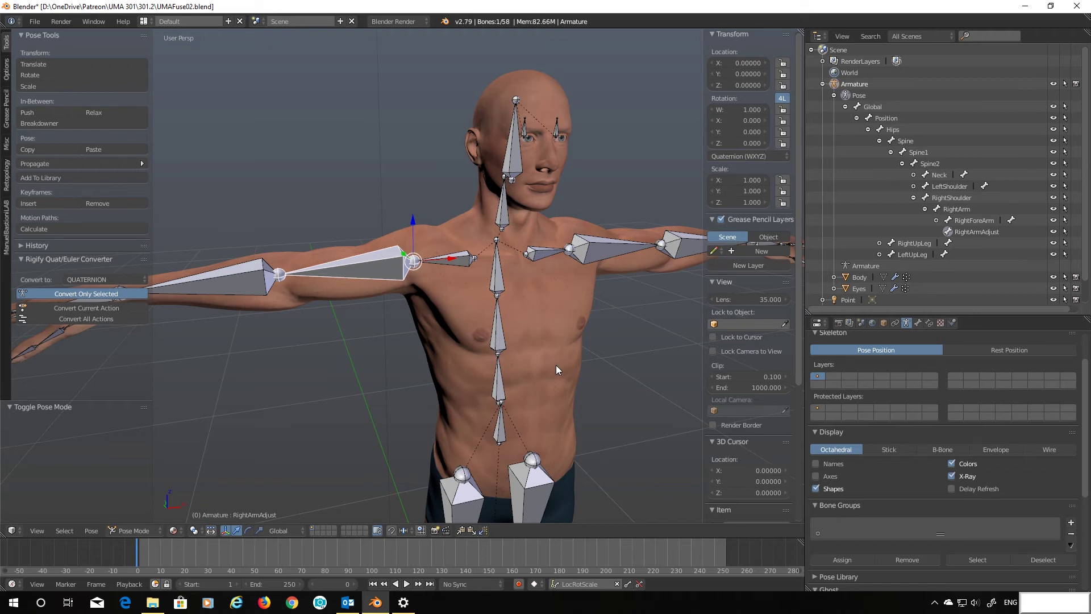
Select the Head bone in a close-up right-side orthographic view of the head
{"action": "middle_click_drag", "start_coordinate": [639, 175], "coordinate": [541, 185]}
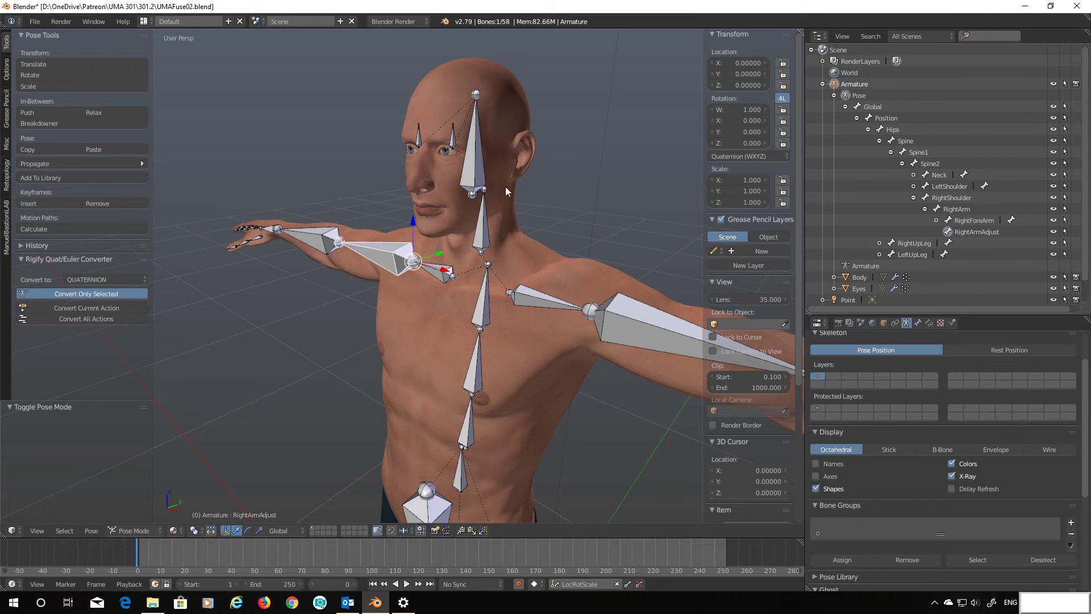
{"action": "key", "text": "KP_5"}
{"action": "key", "text": "Home"}
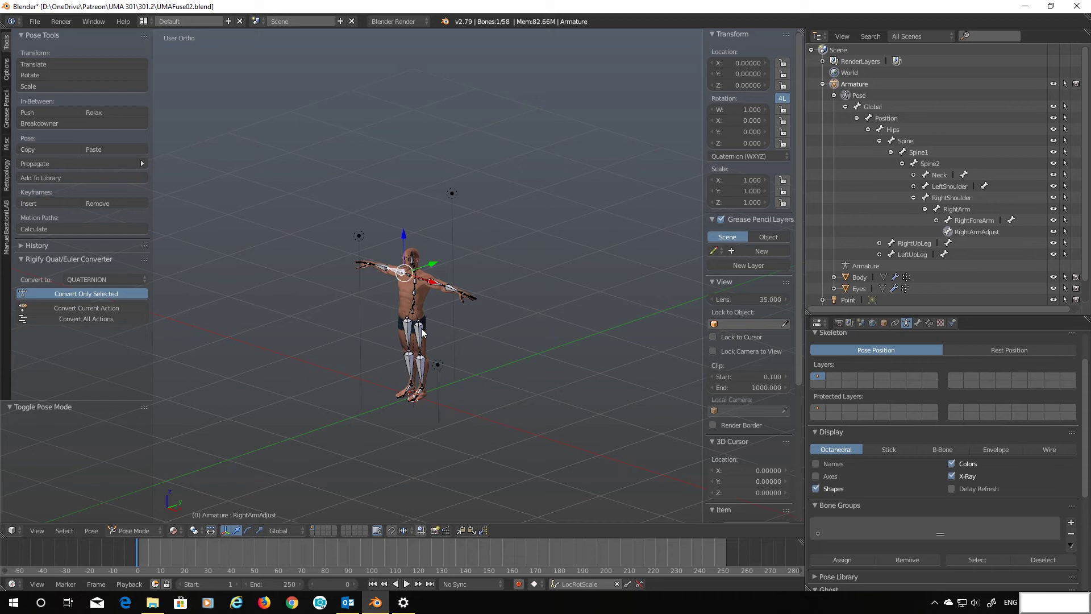
{"action": "key", "text": "KP_3"}
{"action": "scroll", "coordinate": [387, 243], "scroll_direction": "up", "scroll_amount": 2}
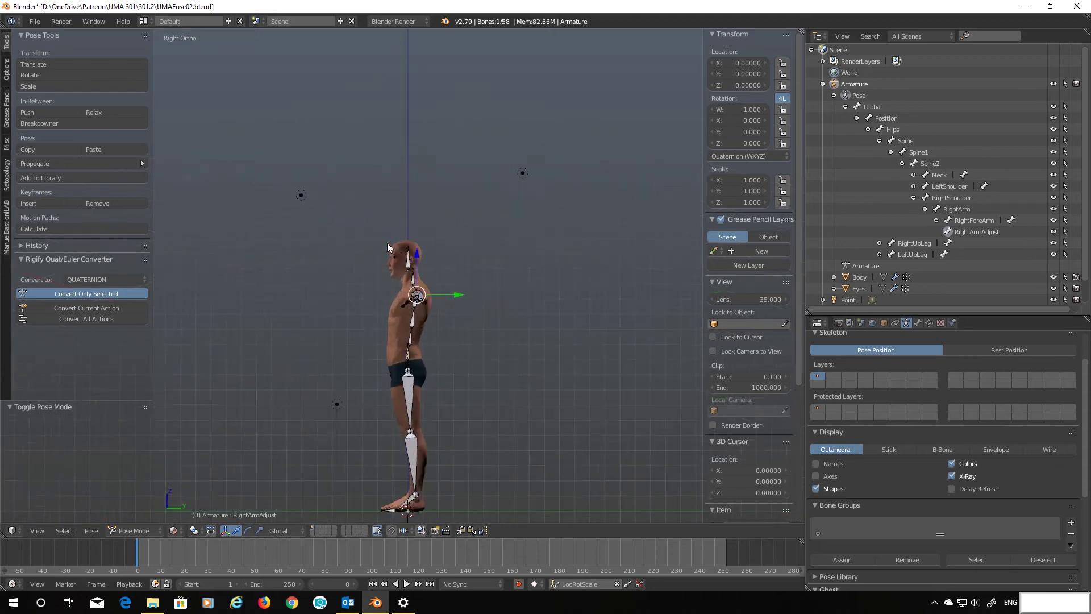
{"action": "scroll", "coordinate": [387, 243], "scroll_direction": "up", "scroll_amount": 10}
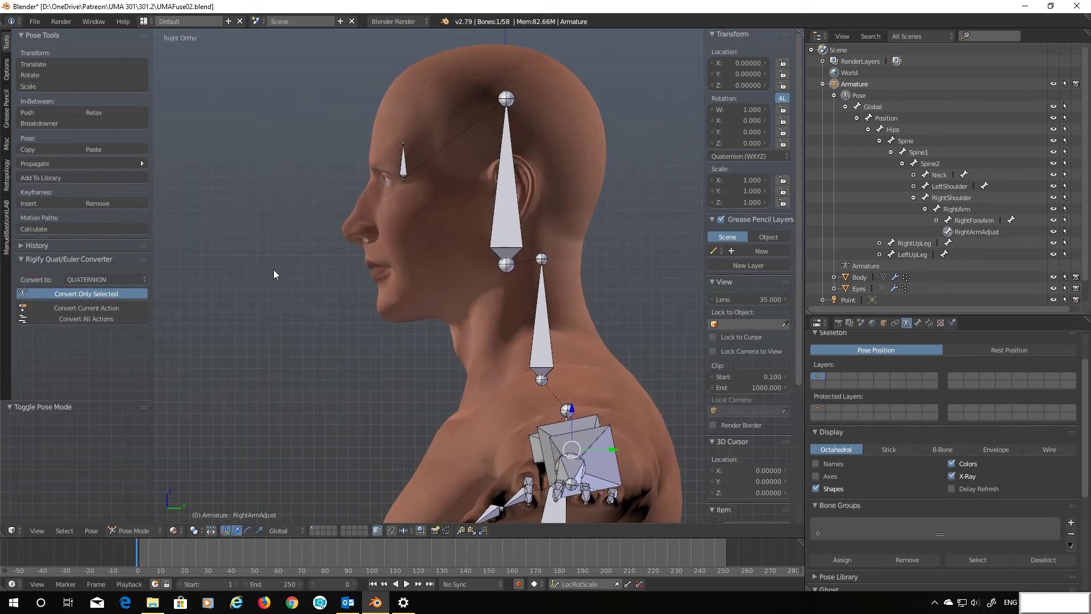
{"action": "middle_click_drag", "start_coordinate": [274, 269], "coordinate": [277, 272], "text": "shift"}
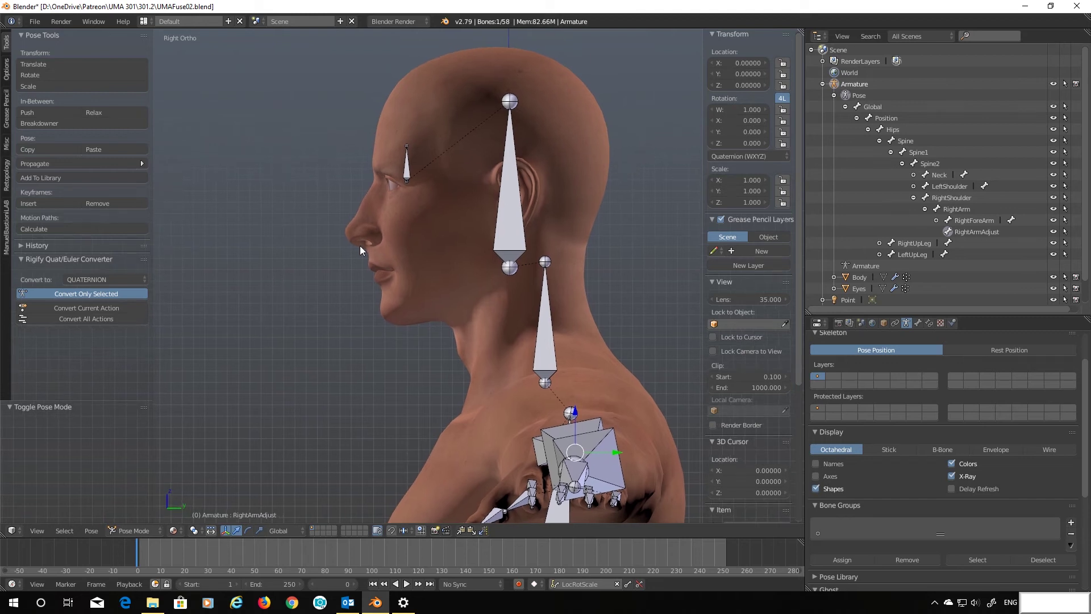
{"action": "right_click", "coordinate": [507, 238]}
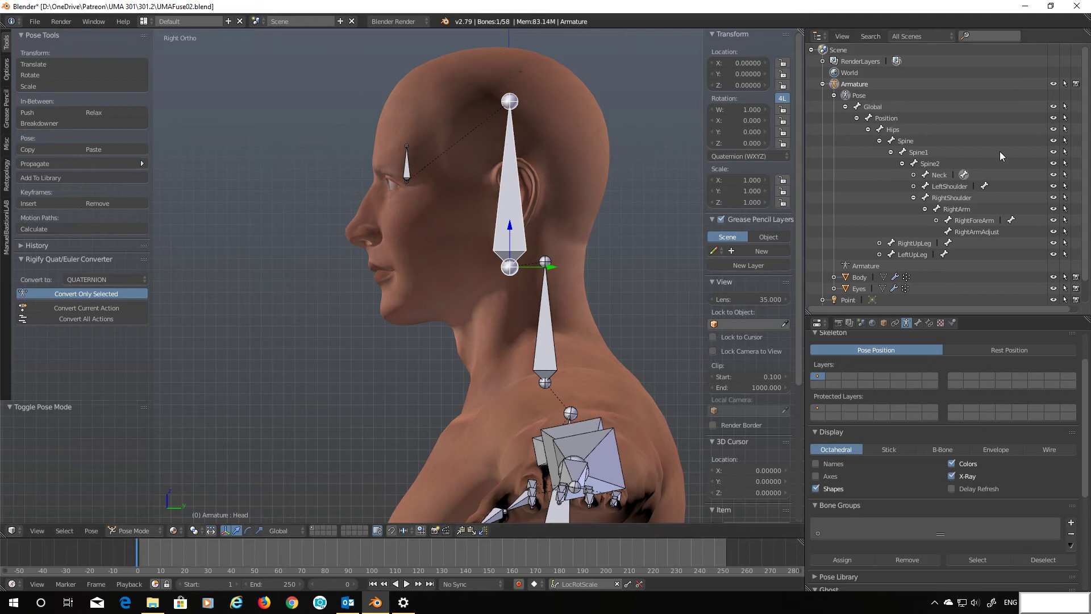
Switch the armature to Edit Mode and expand the Neck and Head branches in the bone hierarchy, collapsing RightShoulder
{"action": "left_click", "coordinate": [913, 197]}
{"action": "left_click", "coordinate": [913, 174]}
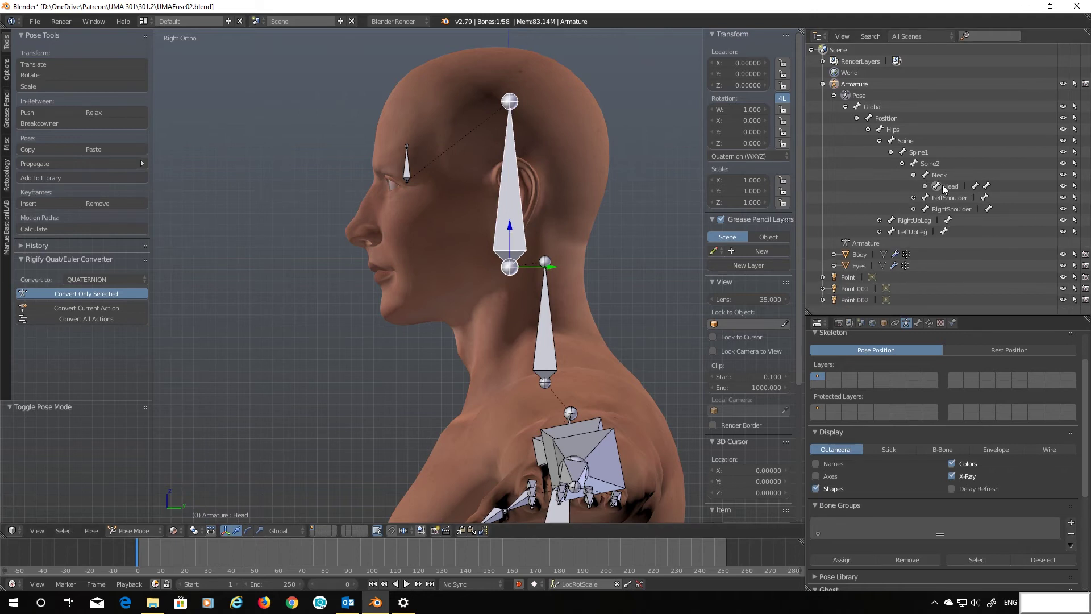
{"action": "left_click", "coordinate": [925, 186]}
{"action": "left_click", "coordinate": [144, 530]}
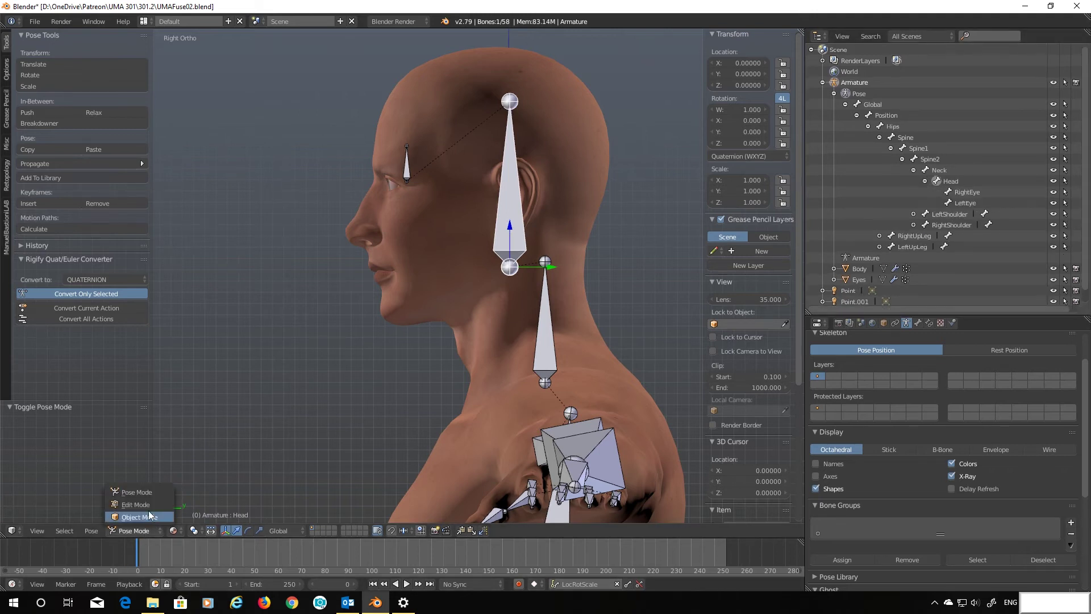
{"action": "left_click", "coordinate": [146, 506]}
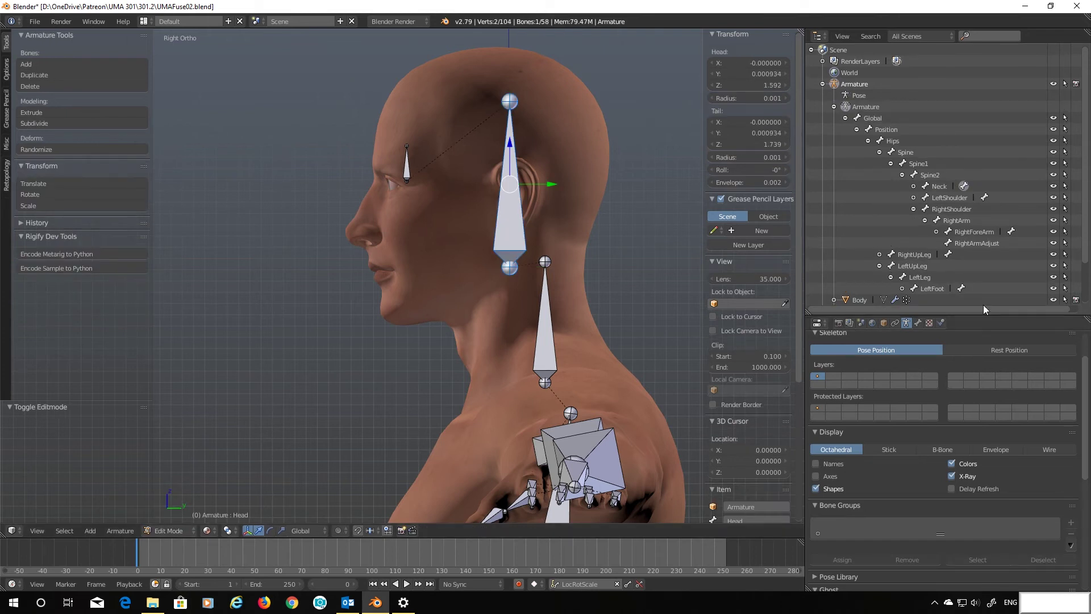
{"action": "left_click", "coordinate": [913, 208]}
{"action": "left_click", "coordinate": [913, 186]}
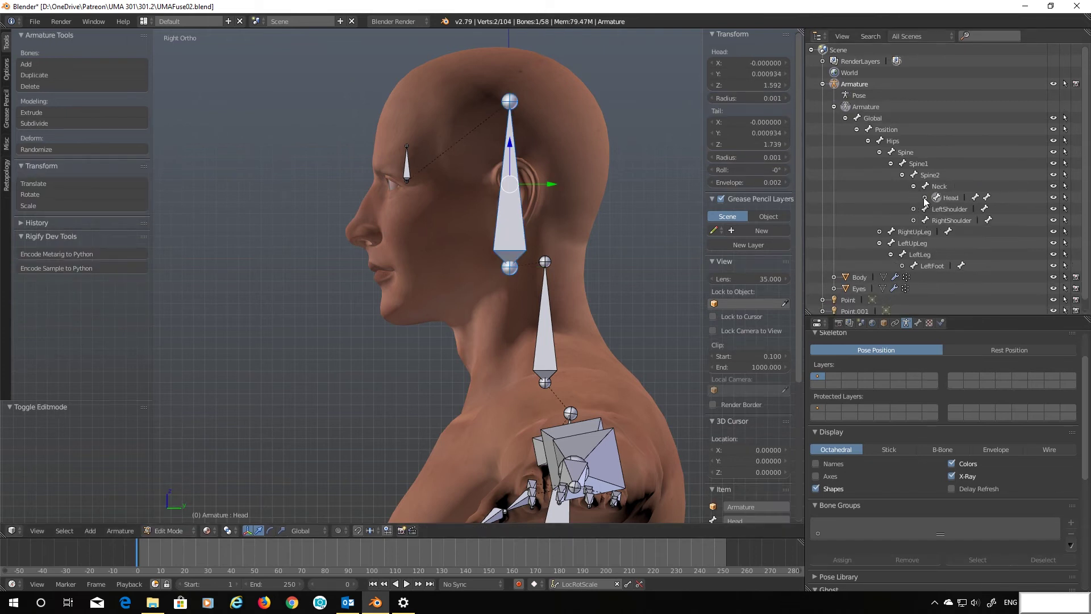
{"action": "left_click", "coordinate": [924, 198]}
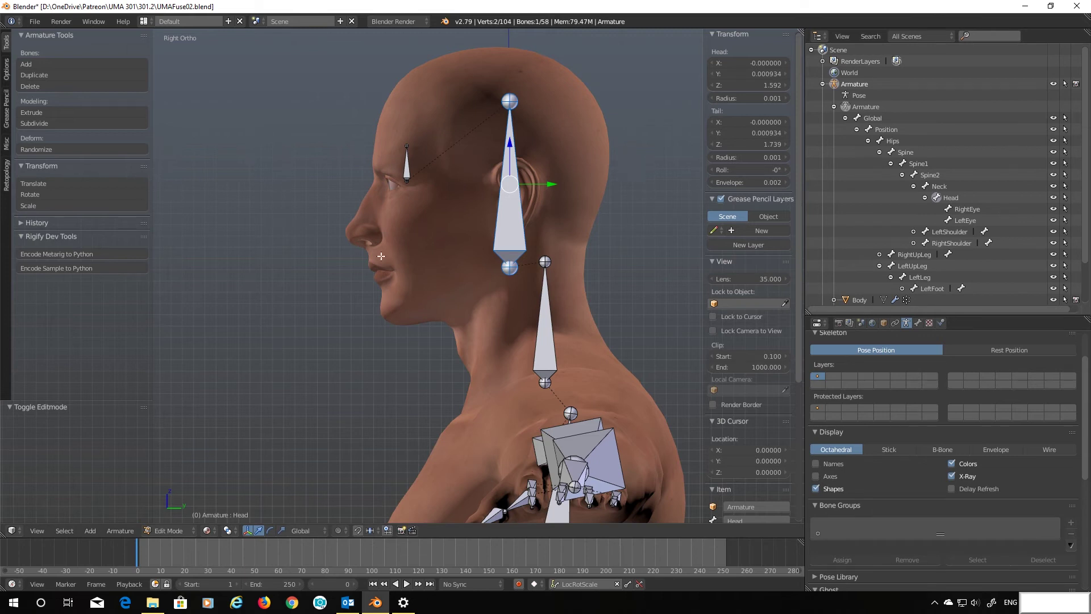
Duplicate the Head bone and place the copy at the nose, offset about -0.124 in Y and 0.029 in Z
{"action": "key", "text": "shift+d"}
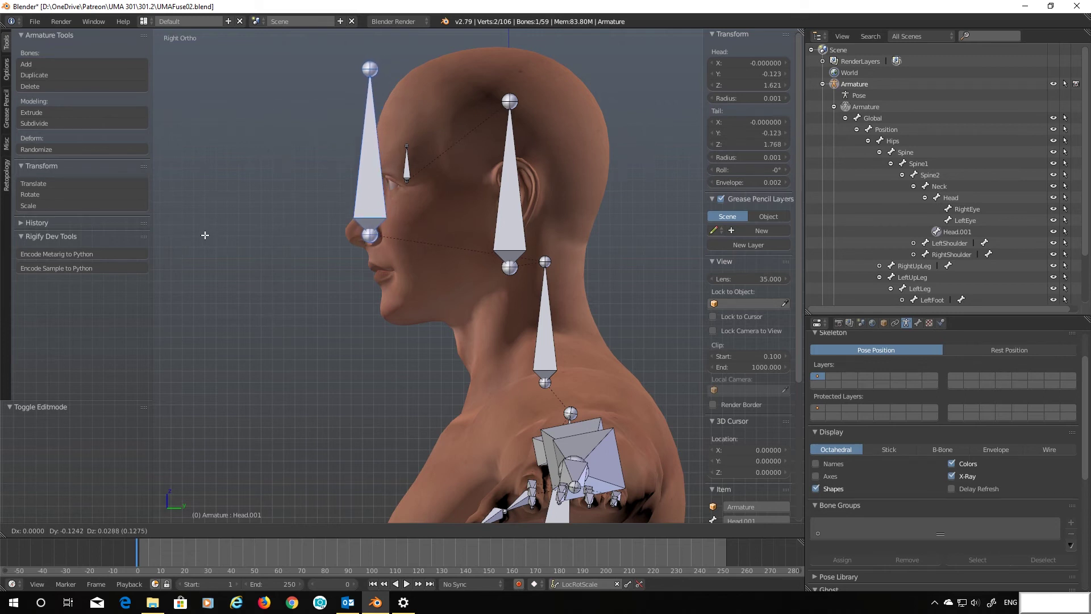
{"action": "left_click", "coordinate": [205, 234]}
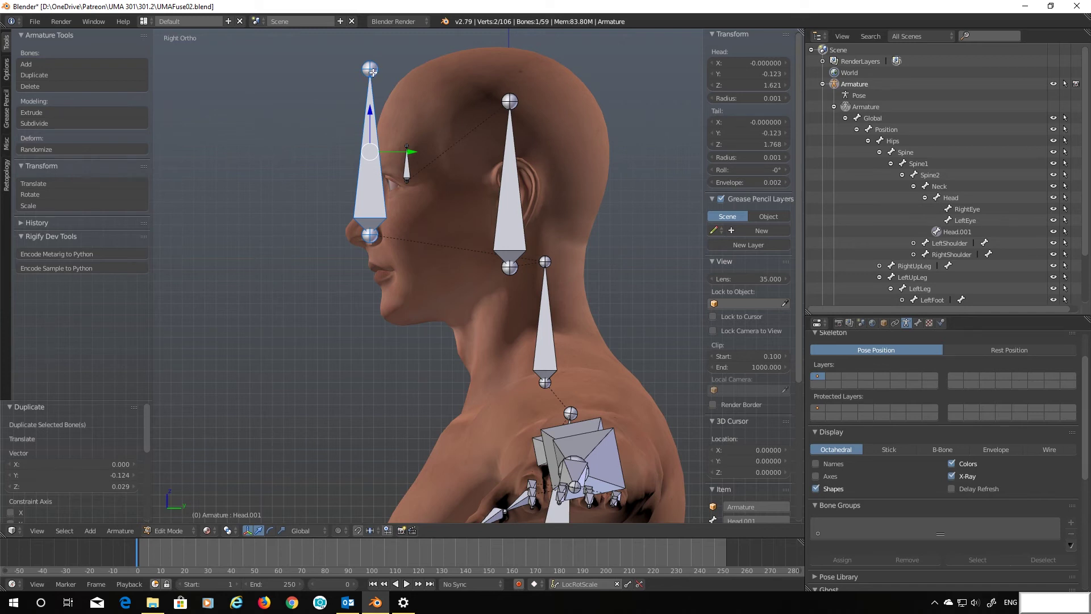
Set the duplicated bone's tail to Y -0.15 and Z 1.621 so that it becomes a short horizontal bone
{"action": "scroll", "coordinate": [929, 362], "scroll_direction": "up", "scroll_amount": 2}
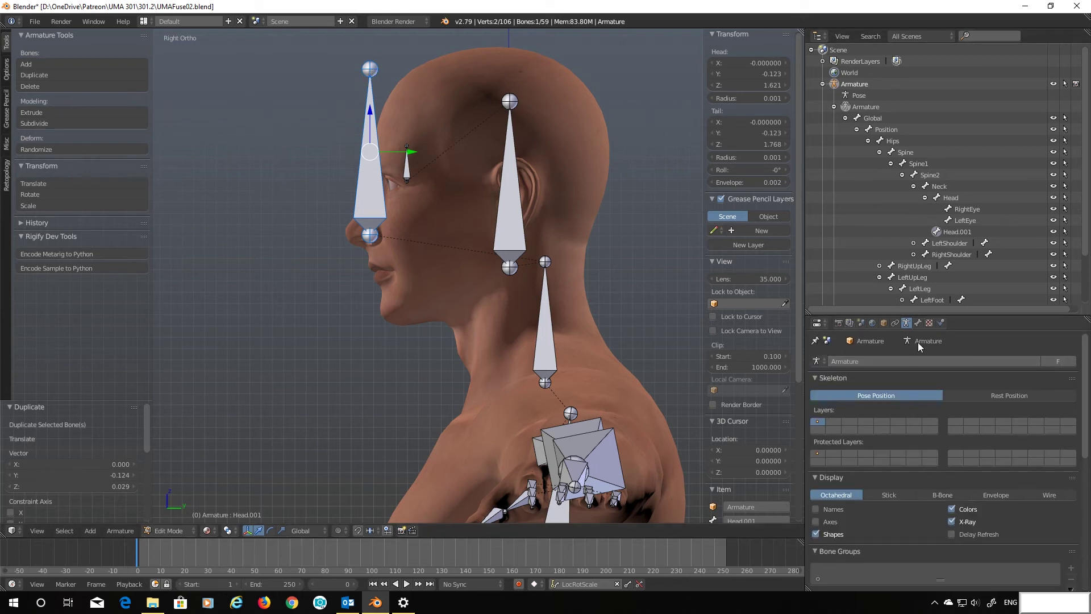
{"action": "left_click", "coordinate": [918, 323]}
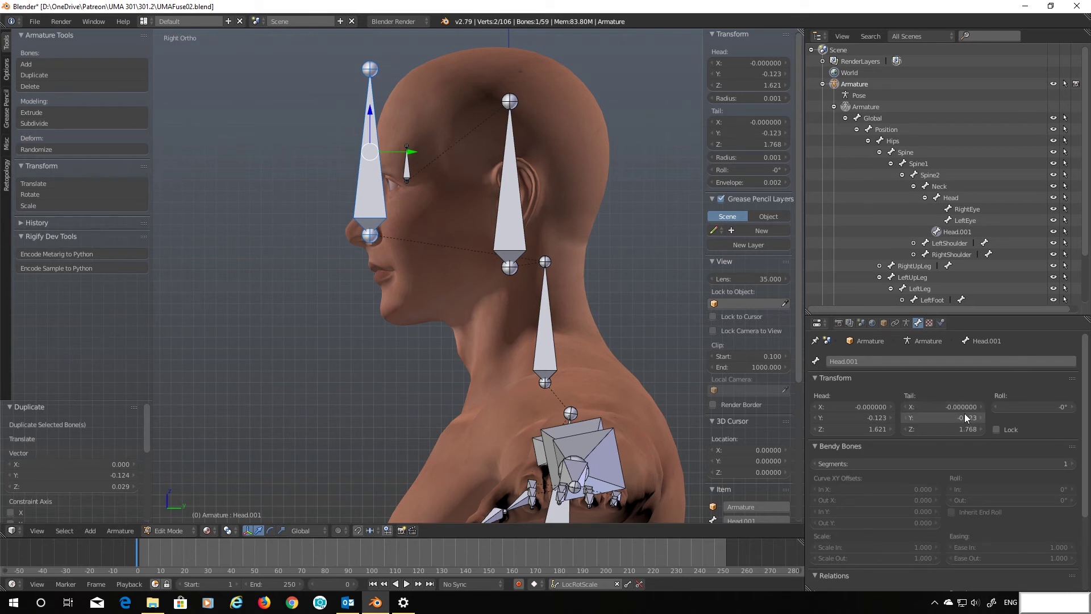
{"action": "mouse_move", "coordinate": [962, 417]}
{"action": "left_mouse_down"}
{"action": "mouse_move", "coordinate": [920, 417]}
{"action": "mouse_move", "coordinate": [955, 417]}
{"action": "left_mouse_up"}
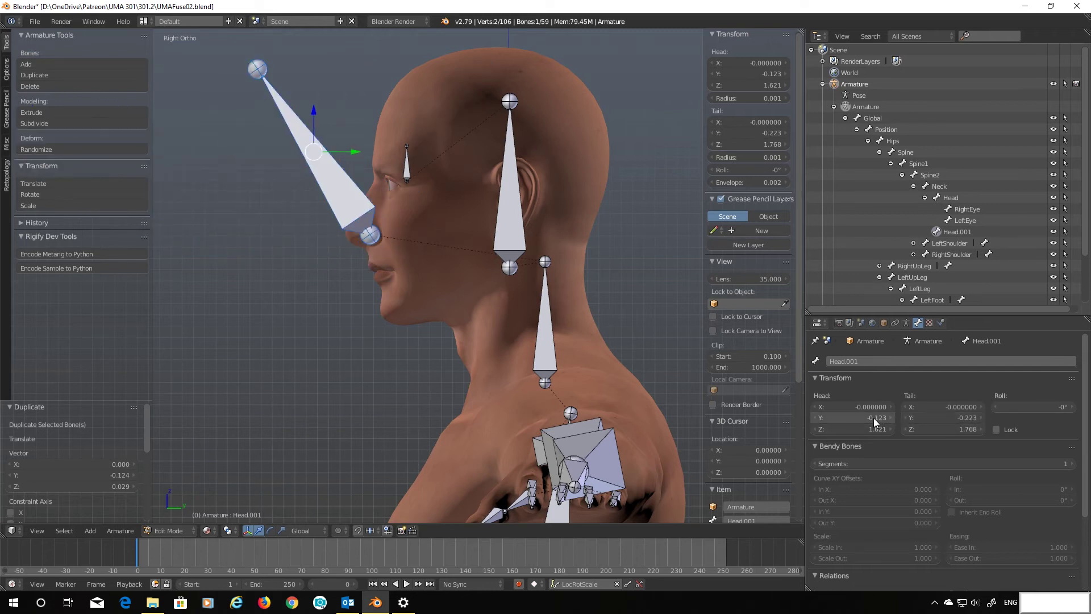
{"action": "left_click", "coordinate": [978, 417]}
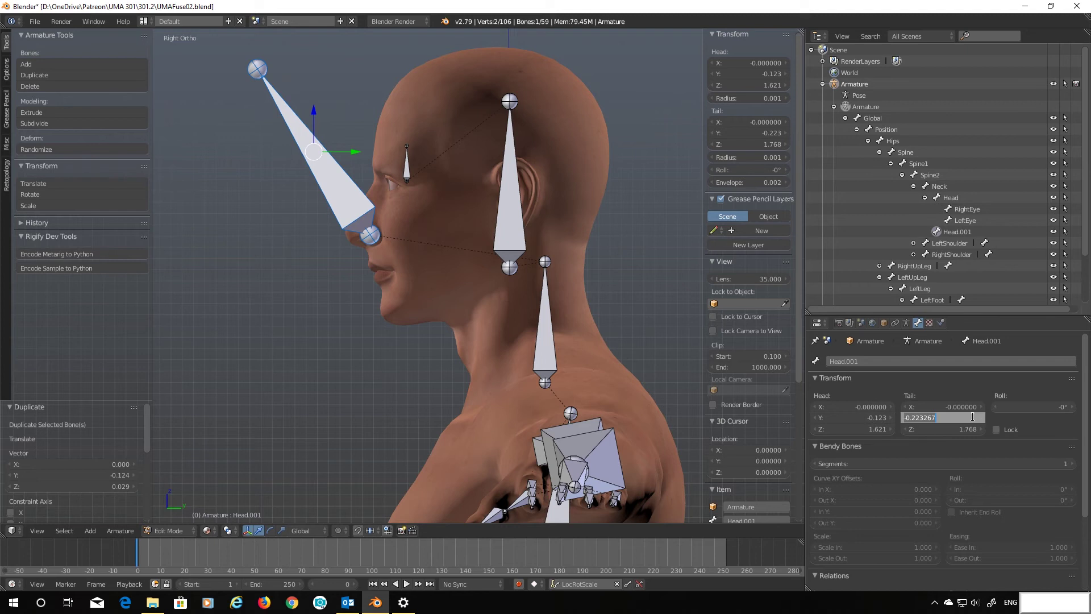
{"action": "type", "text": "-15"}
{"action": "key", "text": "Right"}
{"action": "type", "text": "."}
{"action": "key", "text": "Return"}
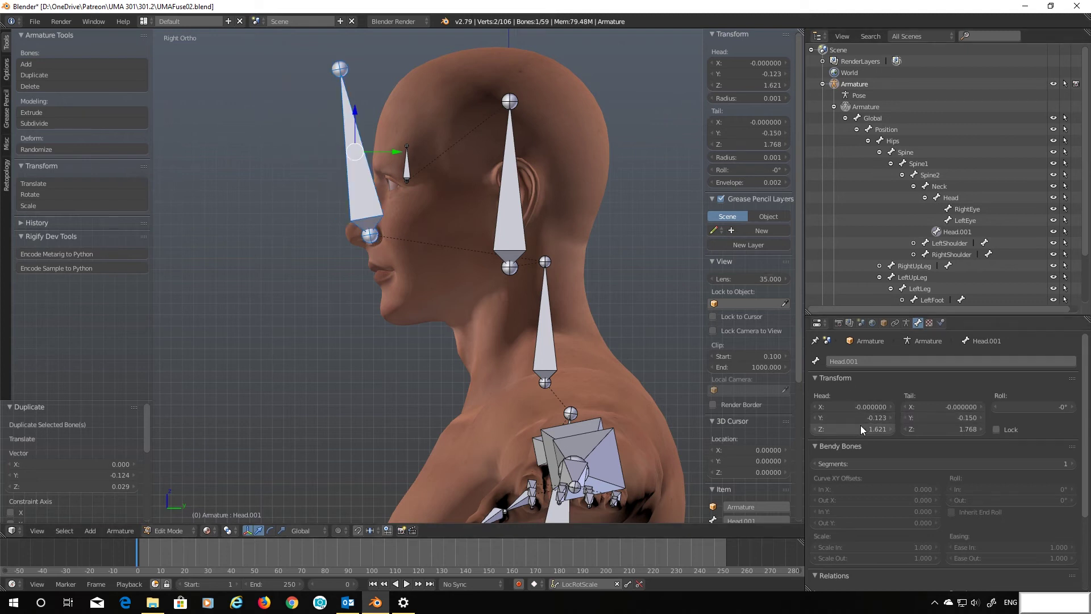
{"action": "left_click", "coordinate": [956, 430]}
{"action": "type", "text": "1."}
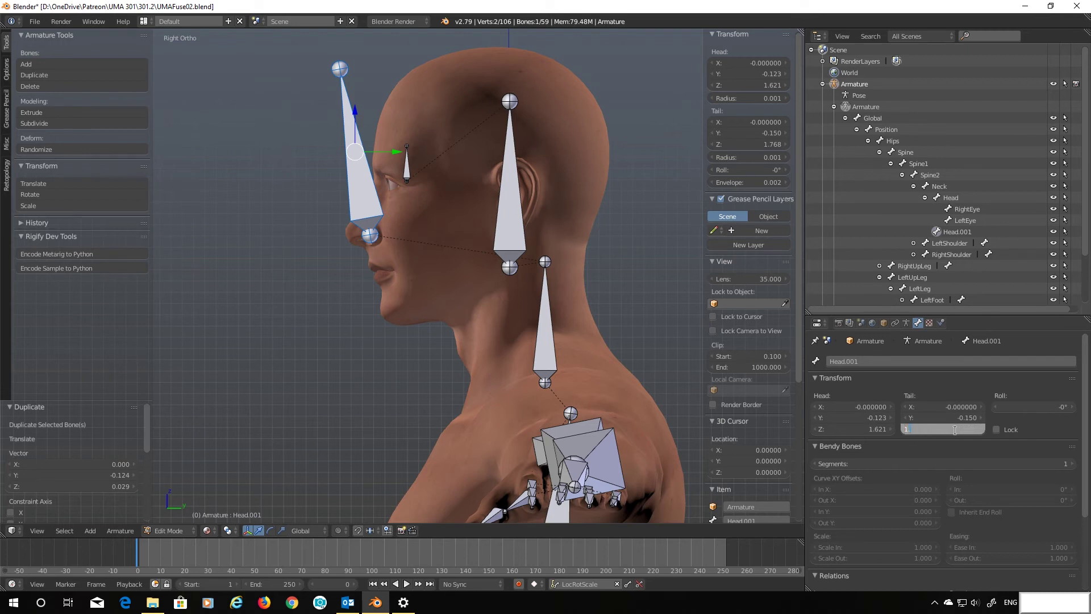
{"action": "type", "text": "621"}
{"action": "key", "text": "Return"}
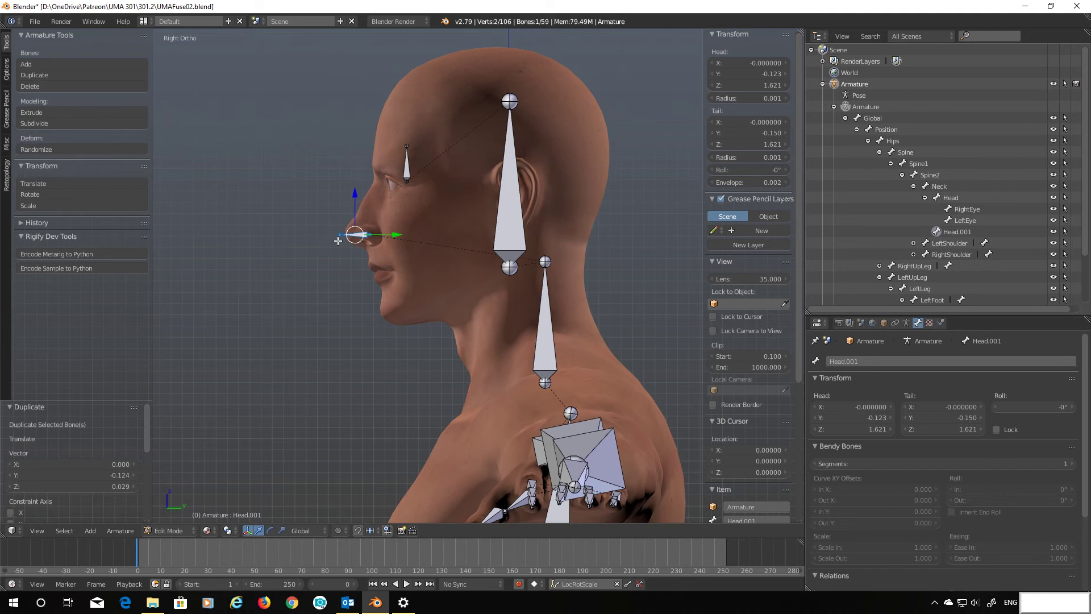
Move the small nose bone about 0.005 along the Y axis, back into the tip of the nose
{"action": "scroll", "coordinate": [370, 245], "scroll_direction": "up", "scroll_amount": 2}
{"action": "scroll", "coordinate": [370, 246], "scroll_direction": "up", "scroll_amount": 2}
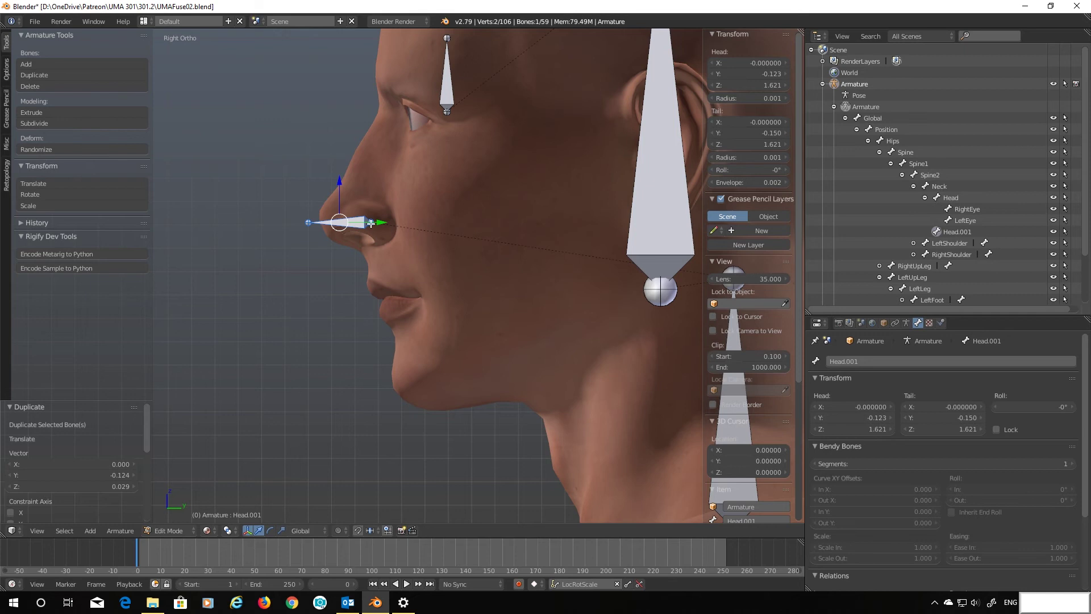
{"action": "left_click_drag", "start_coordinate": [372, 224], "coordinate": [393, 225]}
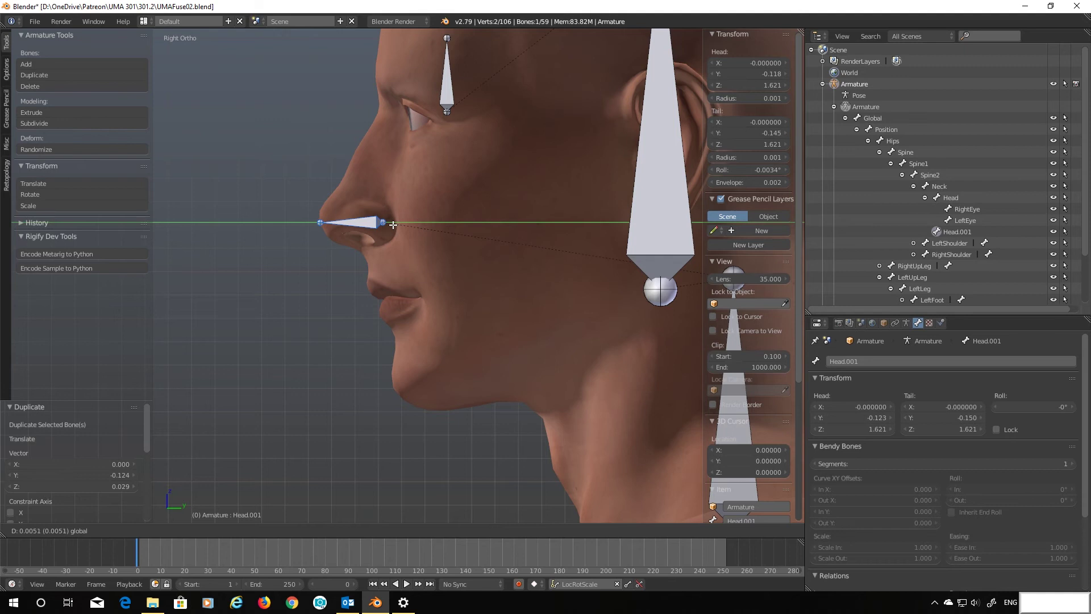
{"action": "left_click", "coordinate": [393, 224]}
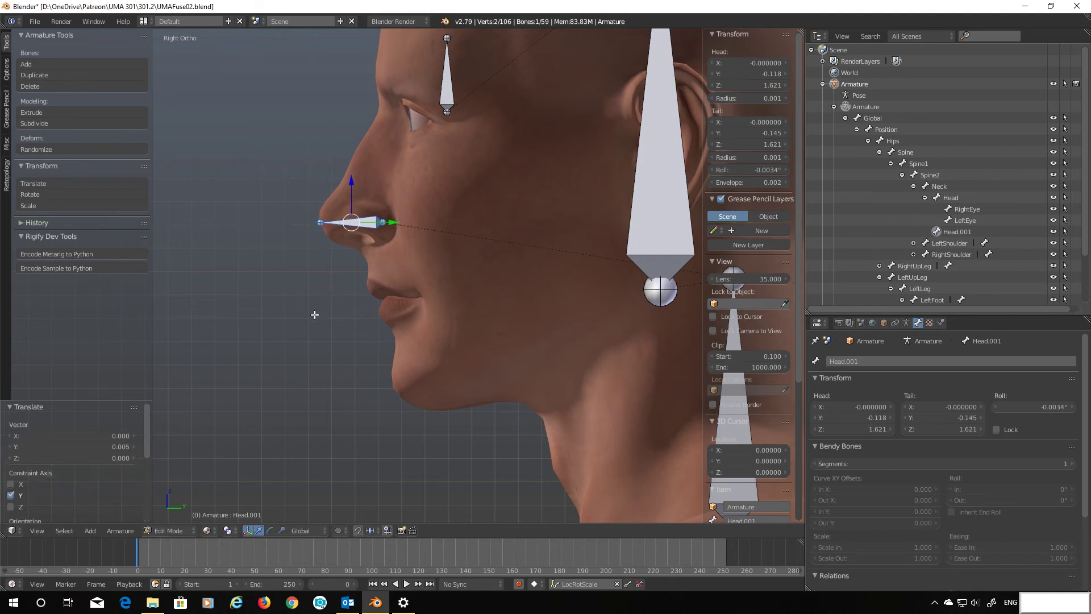
Rename the duplicated Head.001 bone as NoseTip in the bone hierarchy
{"action": "double_click", "coordinate": [962, 232]}
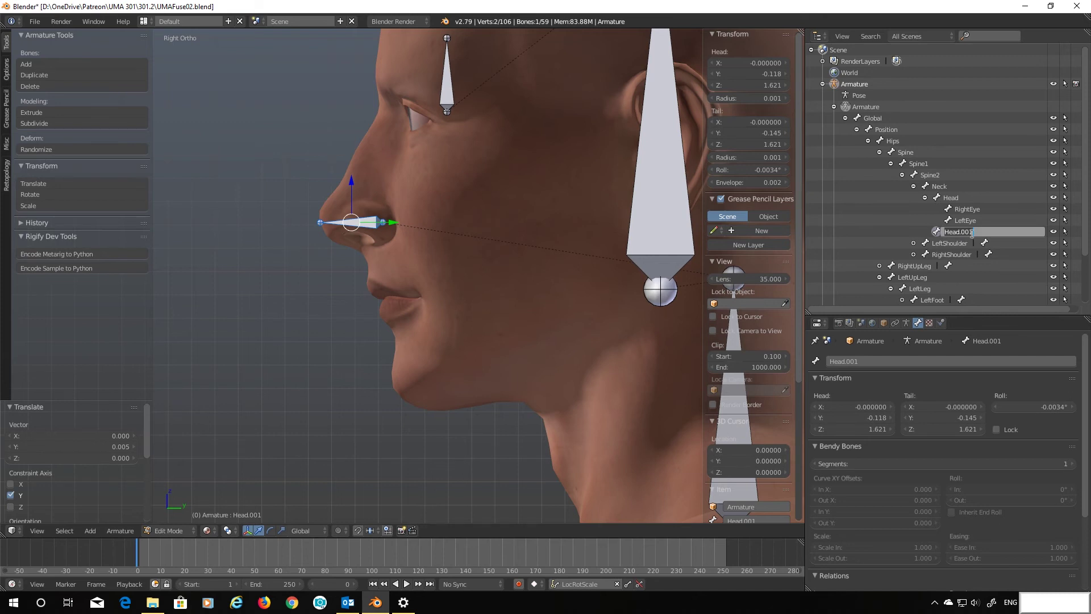
{"action": "type", "text": "NoseTip"}
{"action": "key", "text": "Return"}
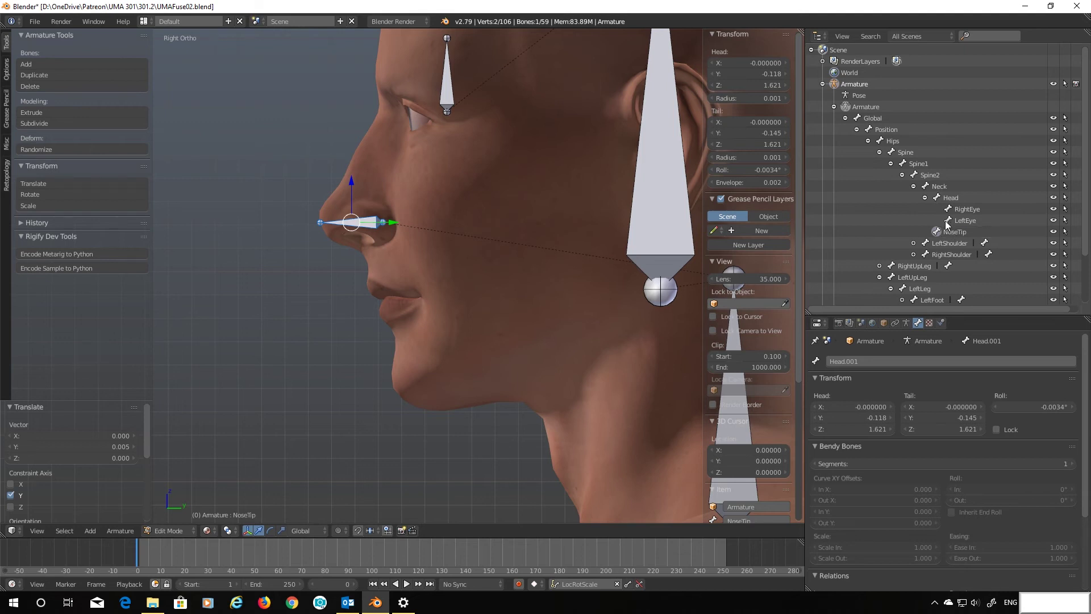
Parent the NoseTip bone to the Head bone using the Keep Offset option
{"action": "middle_click_drag", "start_coordinate": [529, 327], "coordinate": [431, 304], "text": "shift"}
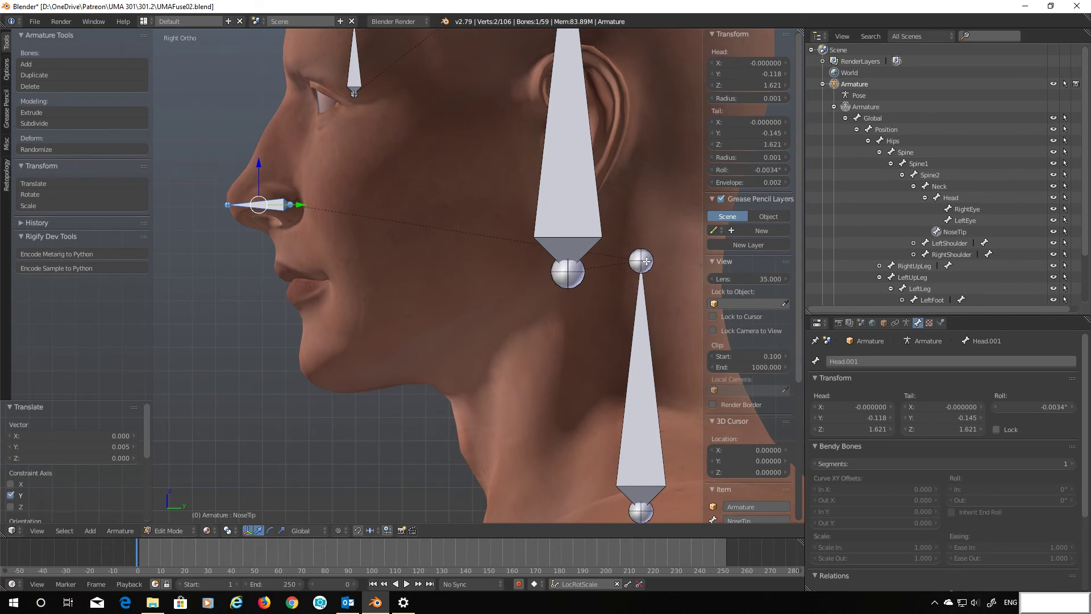
{"action": "left_click", "coordinate": [948, 232]}
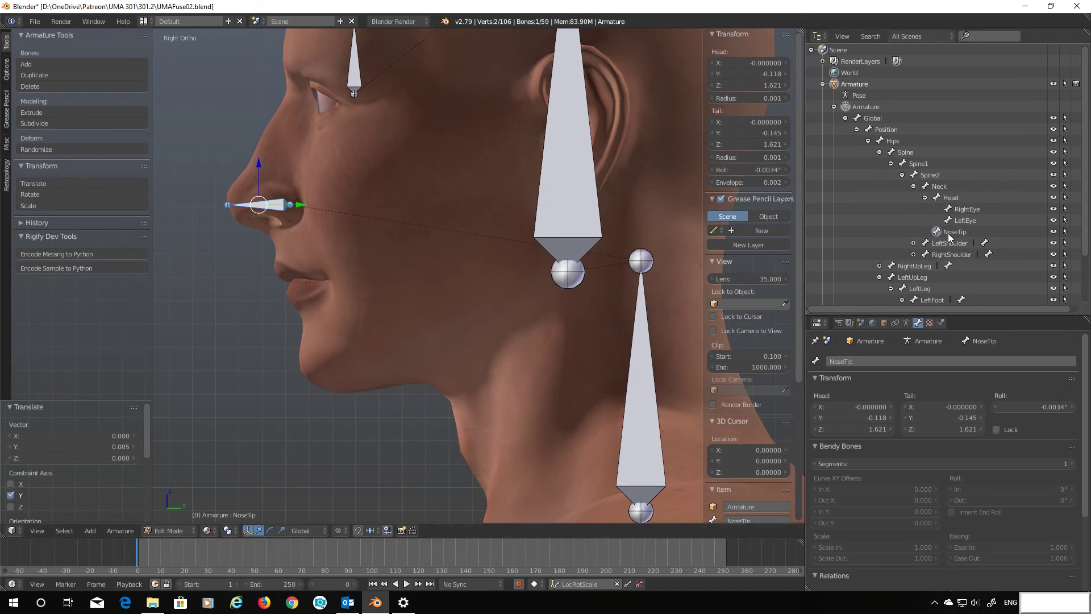
{"action": "left_click", "coordinate": [954, 198]}
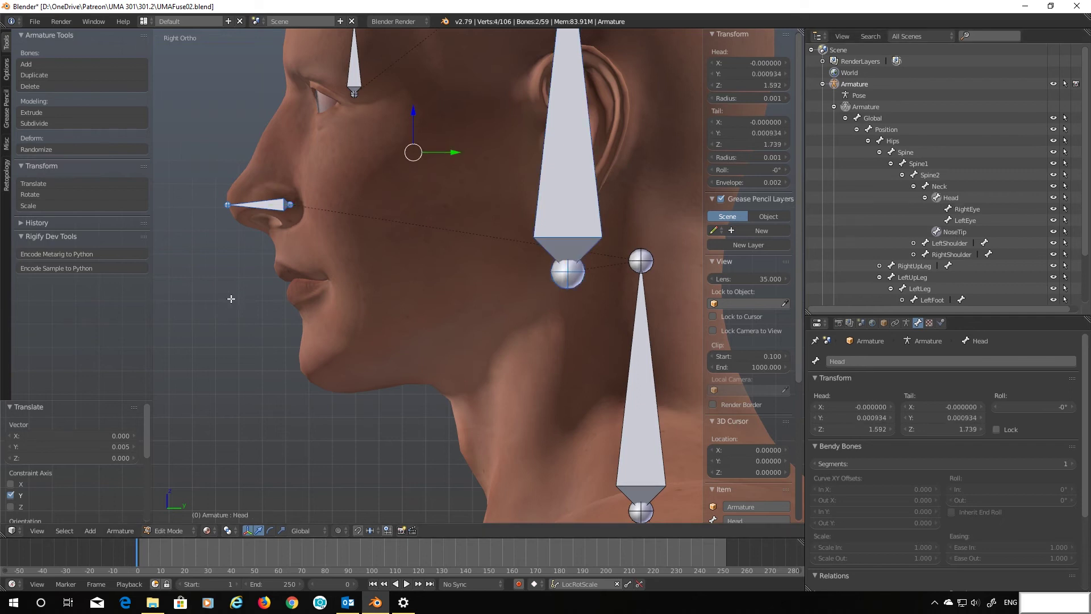
{"action": "key", "text": "ctrl+p"}
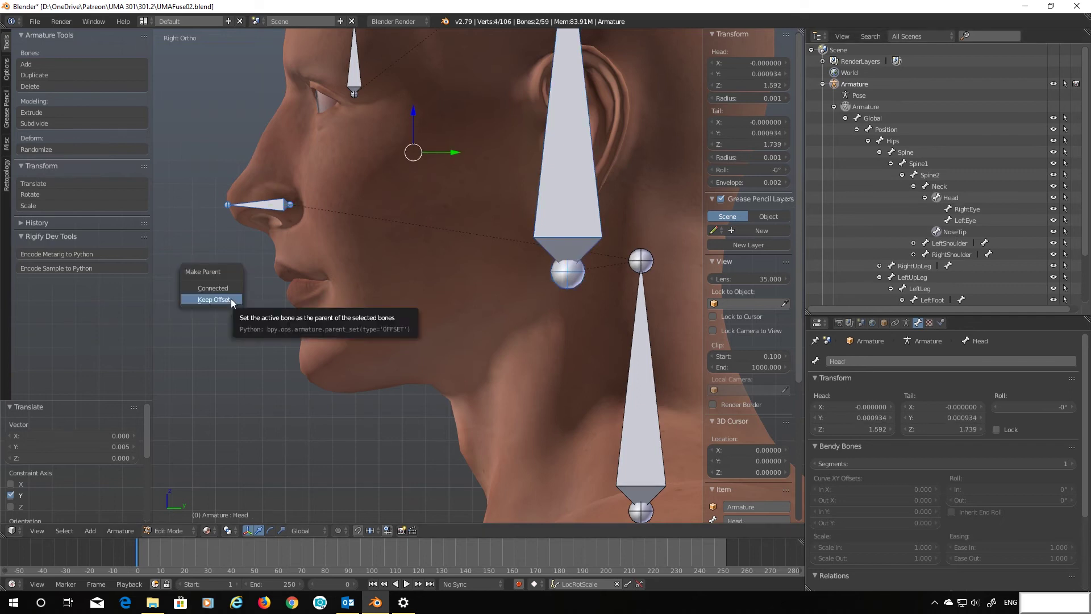
{"action": "left_click", "coordinate": [231, 298]}
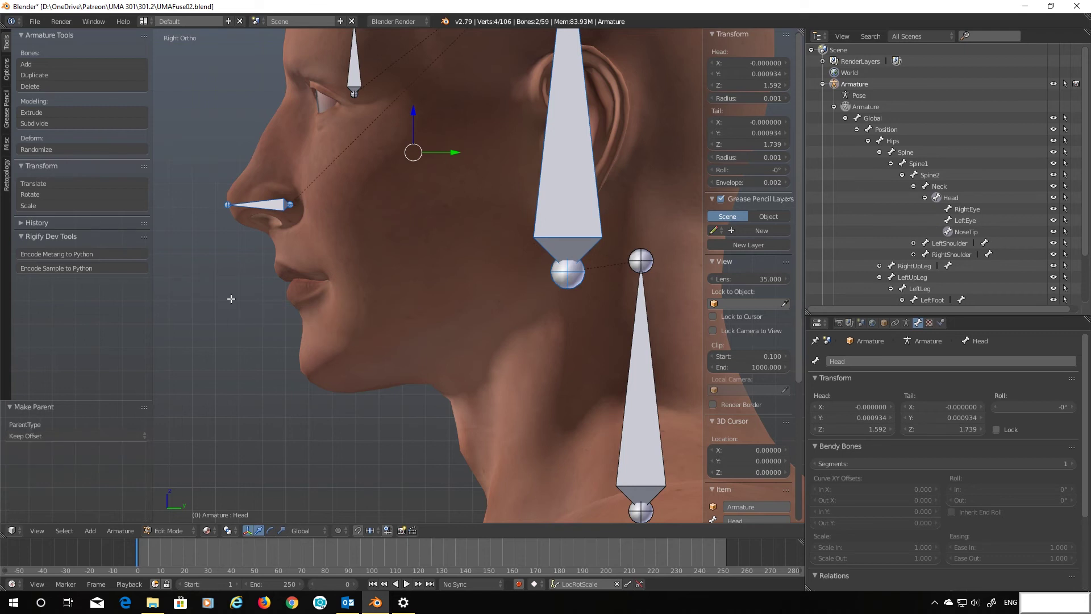
Turn off the X-Ray display of the armature so the bones no longer show through the face
{"action": "middle_click_drag", "start_coordinate": [412, 226], "coordinate": [394, 325], "text": "shift"}
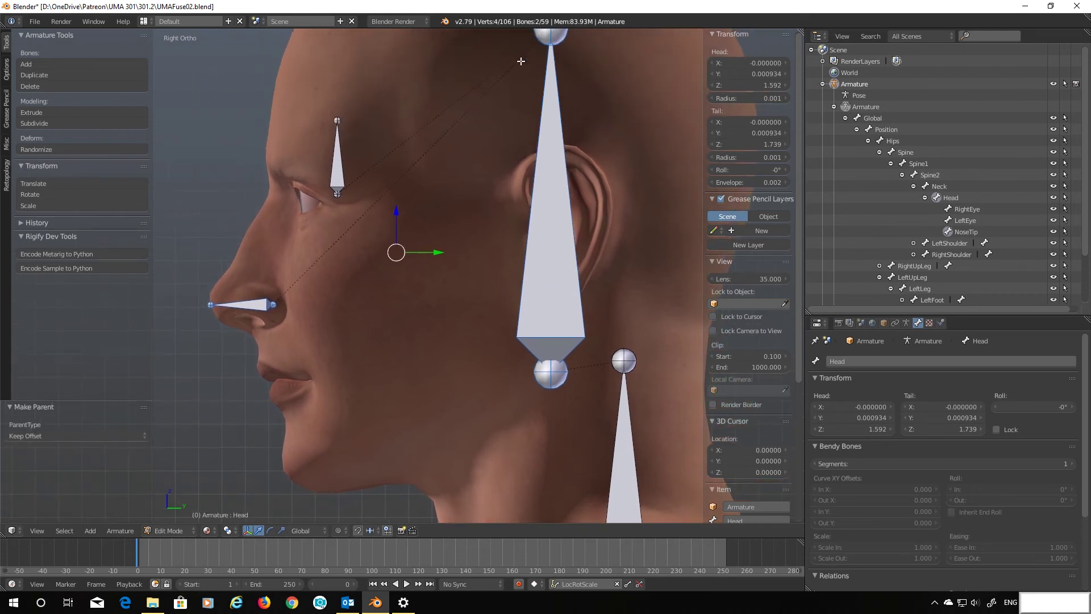
{"action": "middle_click_drag", "start_coordinate": [180, 393], "coordinate": [348, 351], "text": "shift"}
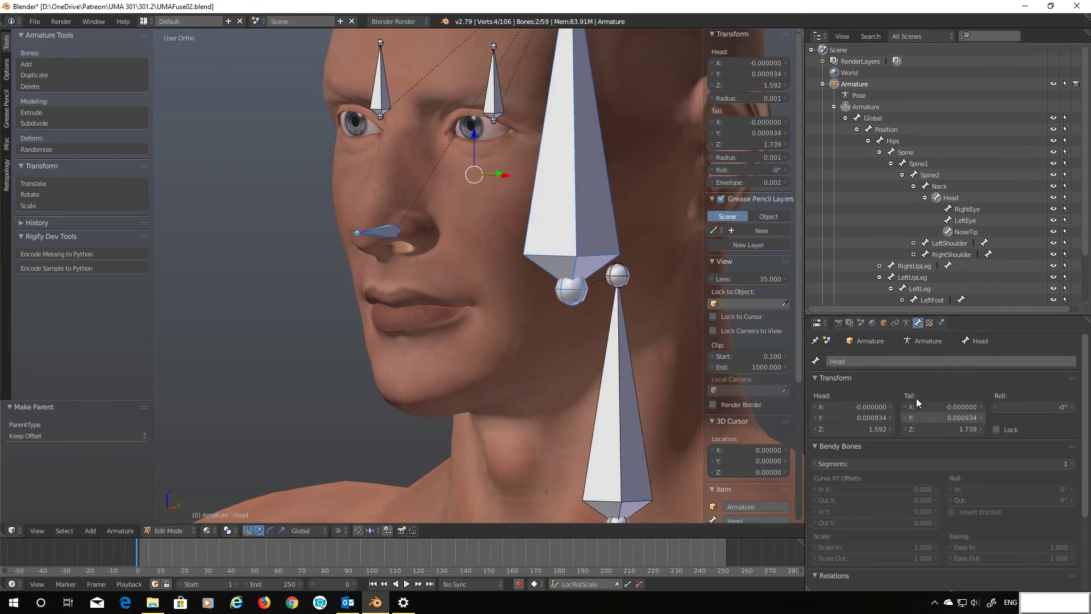
{"action": "left_click", "coordinate": [906, 323]}
{"action": "left_click", "coordinate": [951, 521]}
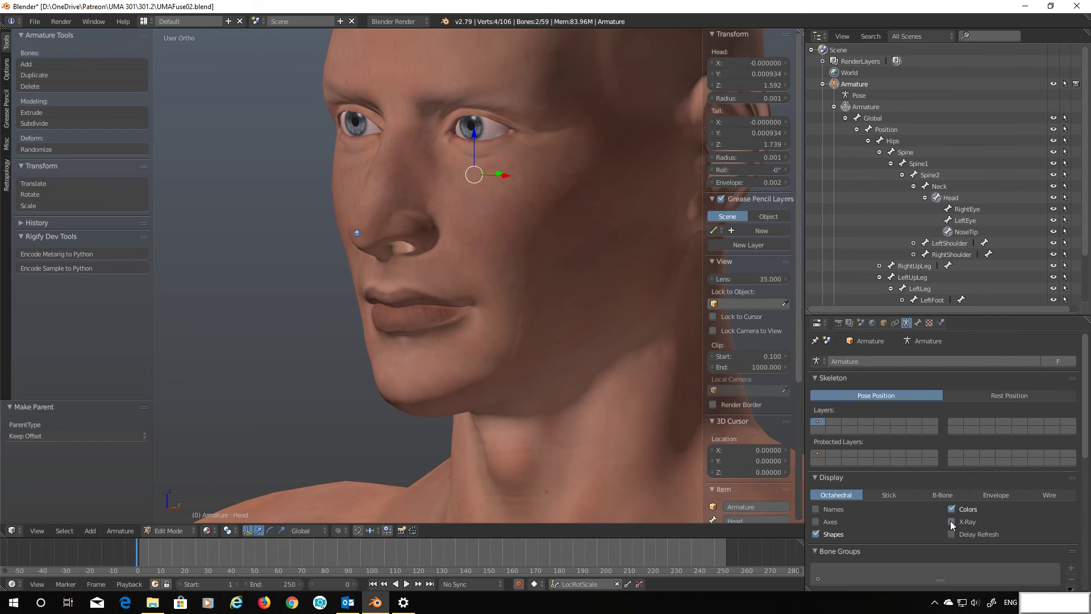
Select the Body mesh and switch it to Weight Paint mode for work on the face
{"action": "middle_click_drag", "start_coordinate": [222, 344], "coordinate": [251, 329]}
{"action": "key", "text": "KP_1"}
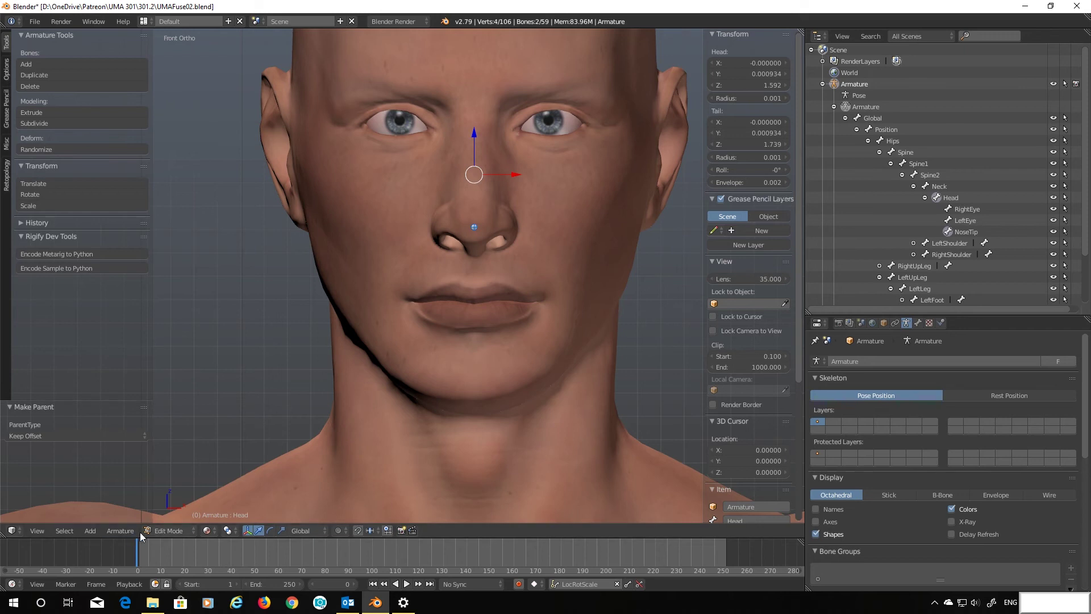
{"action": "scroll", "coordinate": [960, 239], "scroll_direction": "down", "scroll_amount": 3}
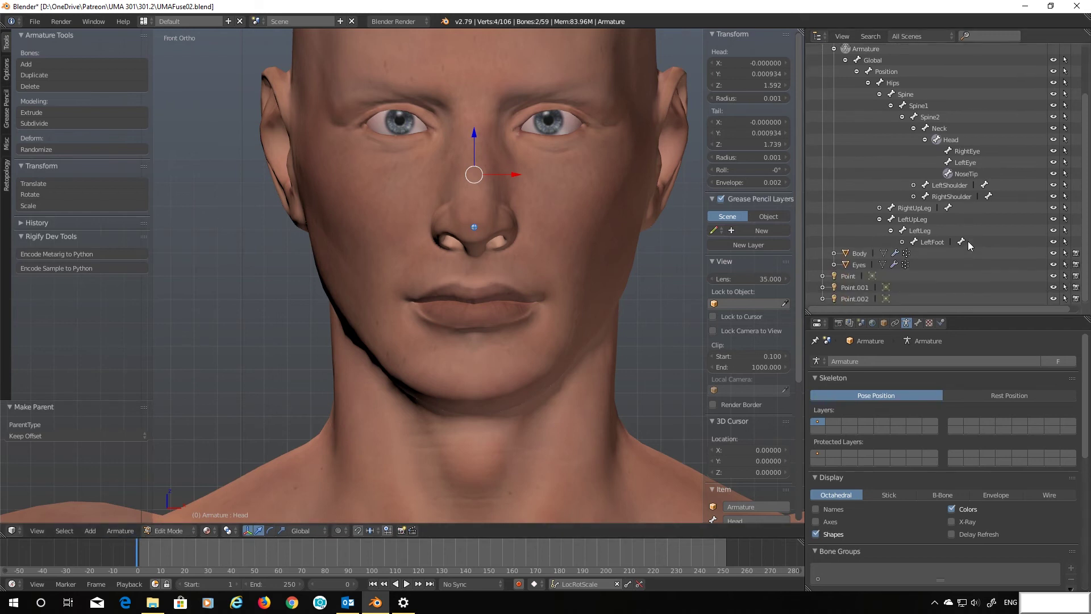
{"action": "left_click", "coordinate": [859, 254]}
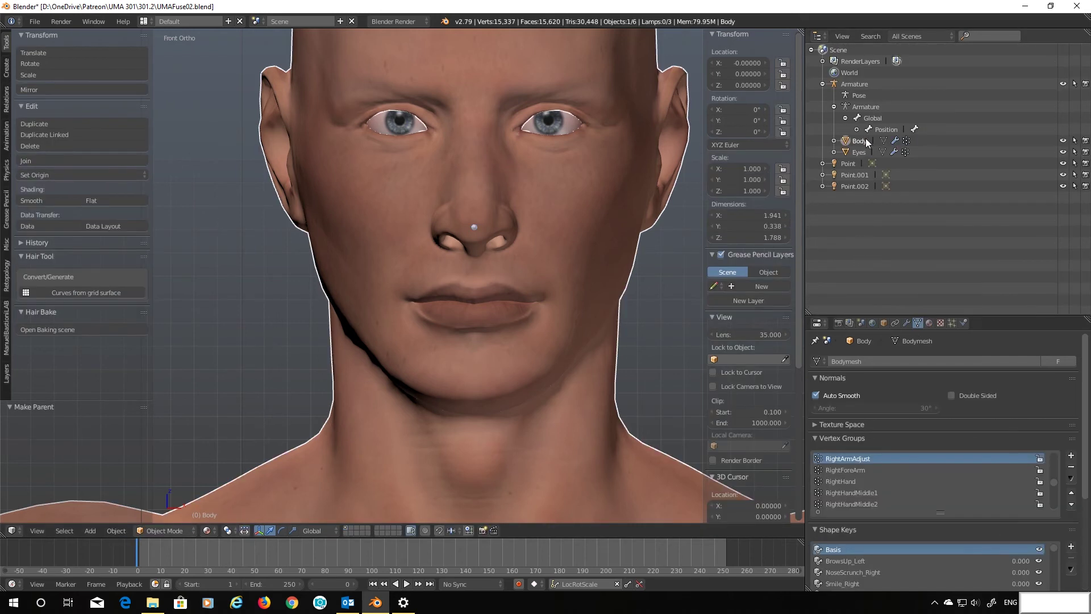
{"action": "left_click", "coordinate": [189, 529]}
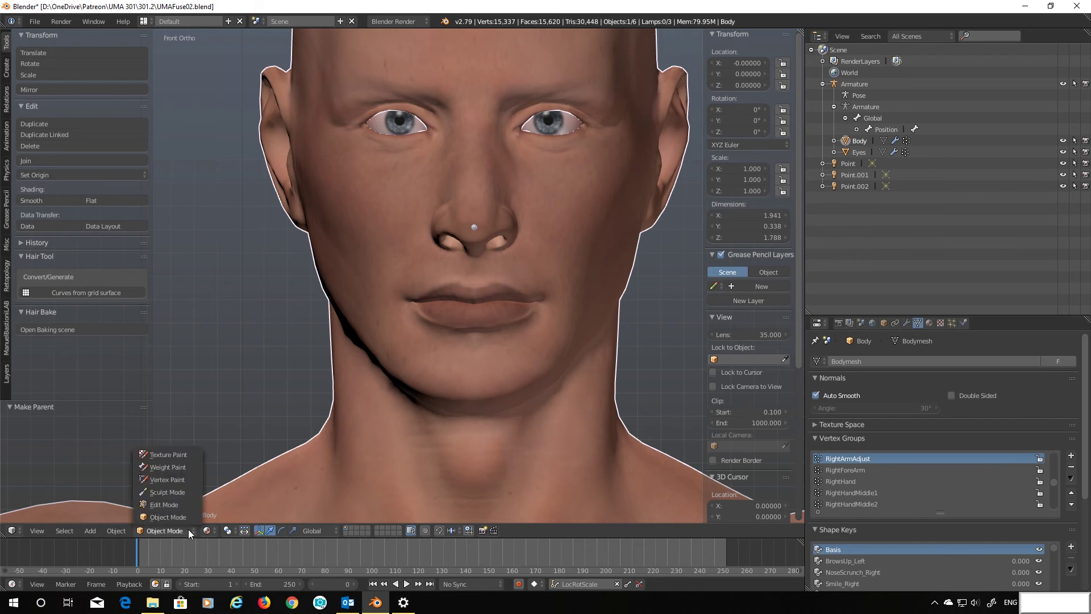
{"action": "left_click", "coordinate": [168, 466]}
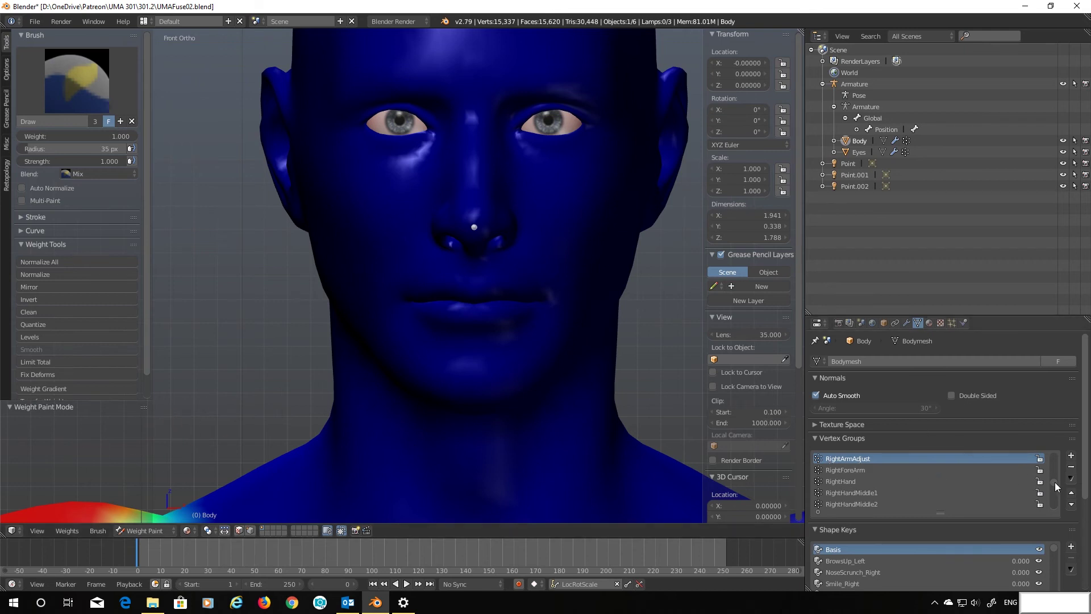
Add a new vertex group to the Body mesh and name it NoseTip
{"action": "scroll", "coordinate": [1057, 483], "scroll_direction": "down", "scroll_amount": 15}
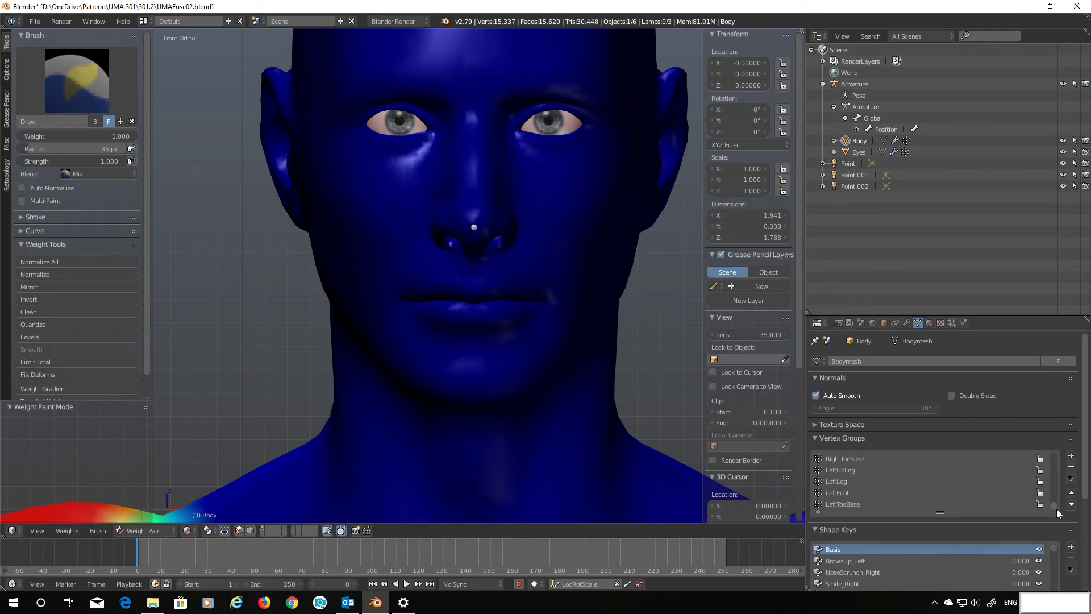
{"action": "left_click", "coordinate": [1071, 455]}
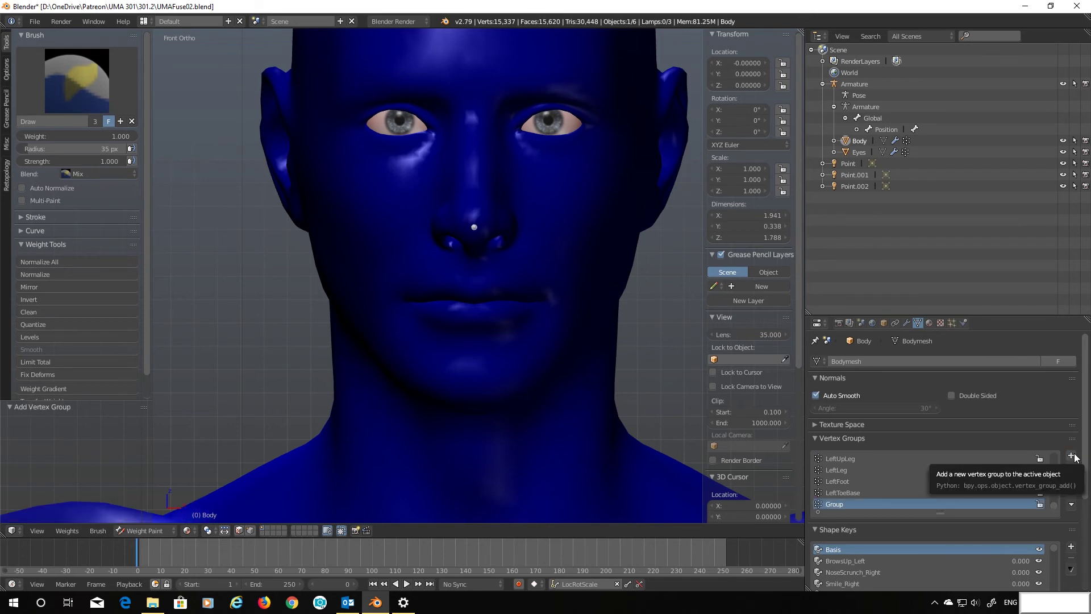
{"action": "double_click", "coordinate": [850, 504]}
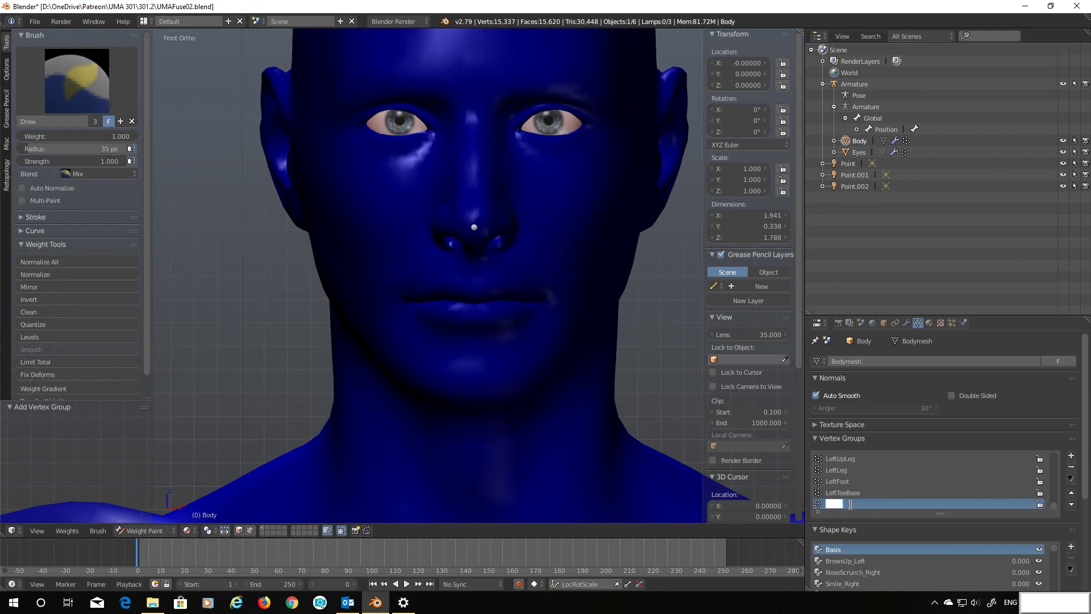
{"action": "type", "text": "NoseTip"}
{"action": "key", "text": "Return"}
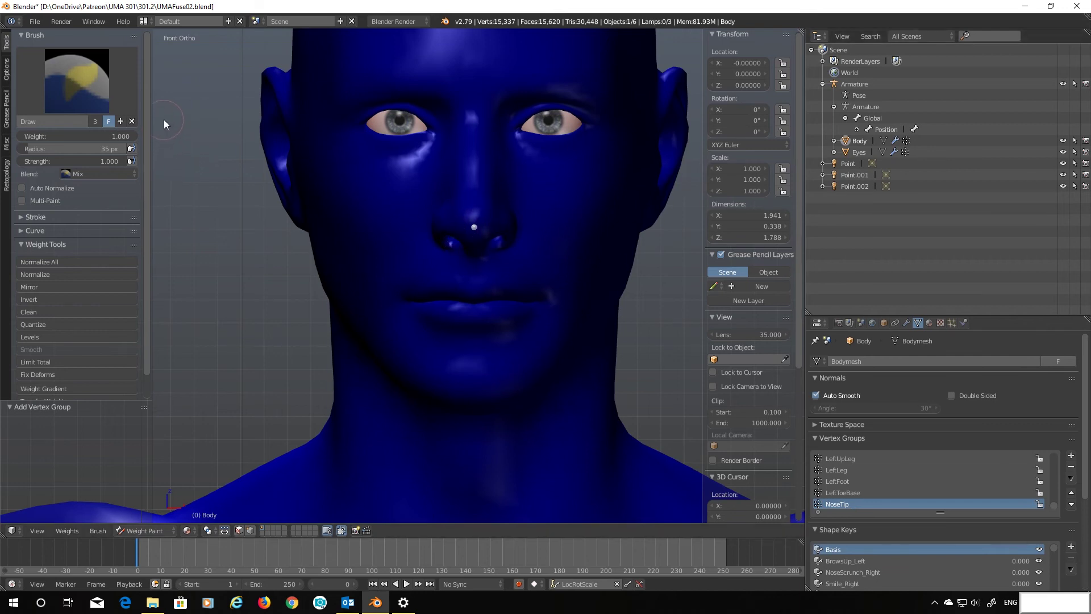
Paint the NoseTip group over the nose tip and inside both nostrils with the Draw brush at weight 1.000
{"action": "left_click", "coordinate": [97, 74]}
{"action": "scroll", "coordinate": [474, 208], "scroll_direction": "up", "scroll_amount": 4}
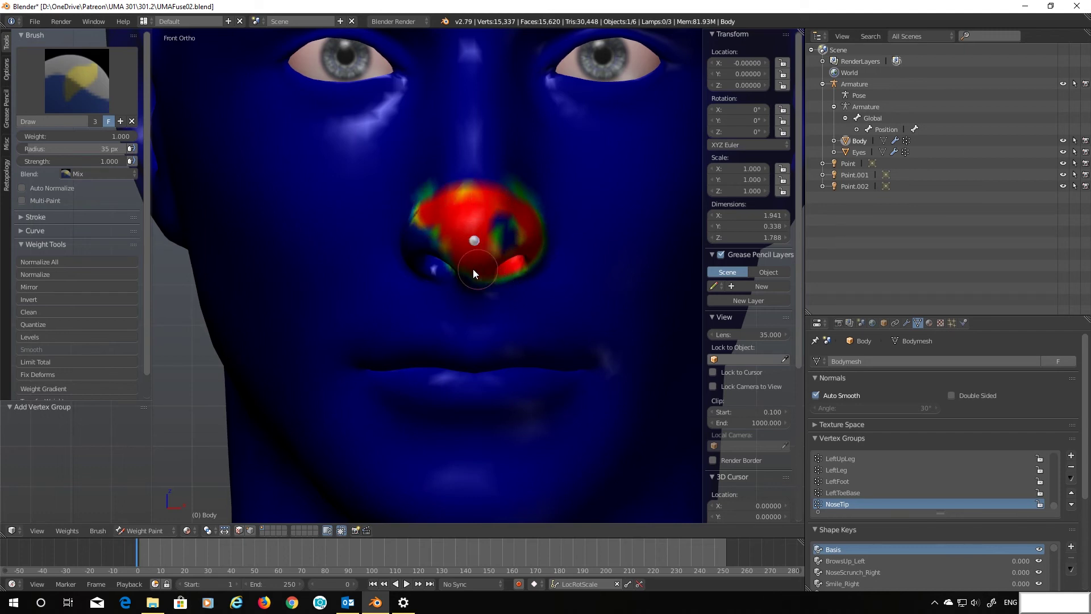
{"action": "left_click_drag", "start_coordinate": [473, 268], "coordinate": [432, 256]}
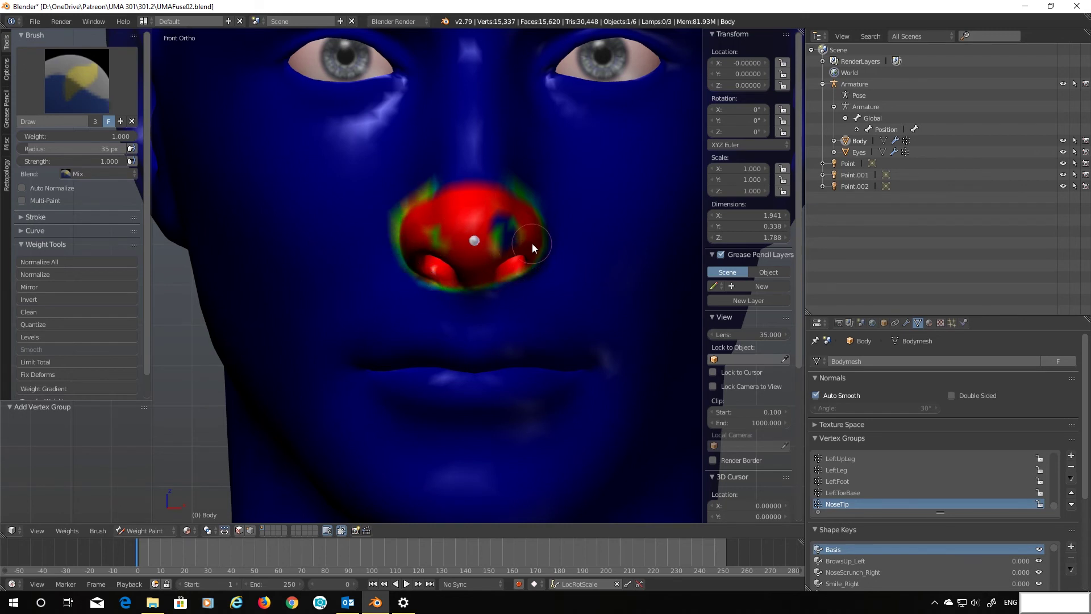
{"action": "mouse_move", "coordinate": [475, 227]}
{"action": "left_mouse_down"}
{"action": "mouse_move", "coordinate": [454, 213]}
{"action": "mouse_move", "coordinate": [502, 247]}
{"action": "left_mouse_up"}
{"action": "middle_click_drag", "start_coordinate": [512, 258], "coordinate": [509, 201]}
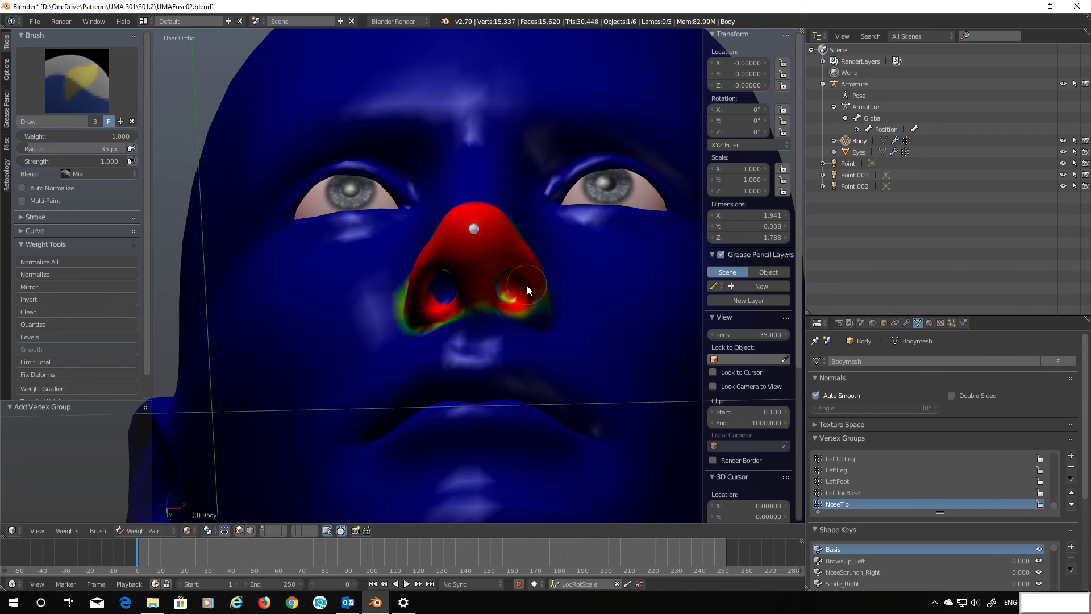
{"action": "left_click_drag", "start_coordinate": [527, 286], "coordinate": [496, 274]}
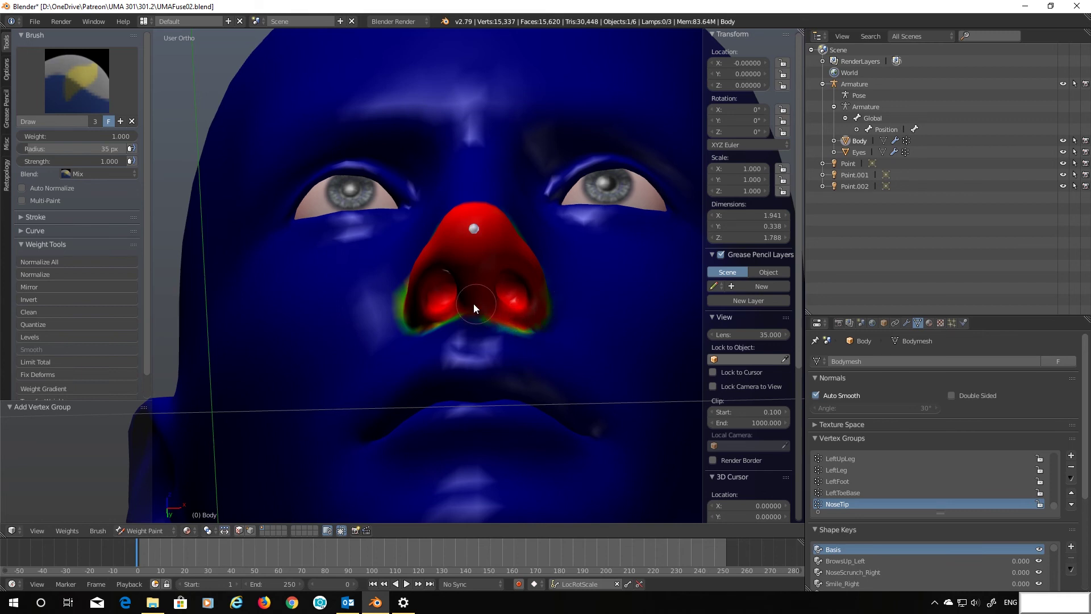
Extend the NoseTip weight over the outer wing of the character's left nostril with the Draw brush at weight 1.000
{"action": "middle_click_drag", "start_coordinate": [464, 289], "coordinate": [679, 362]}
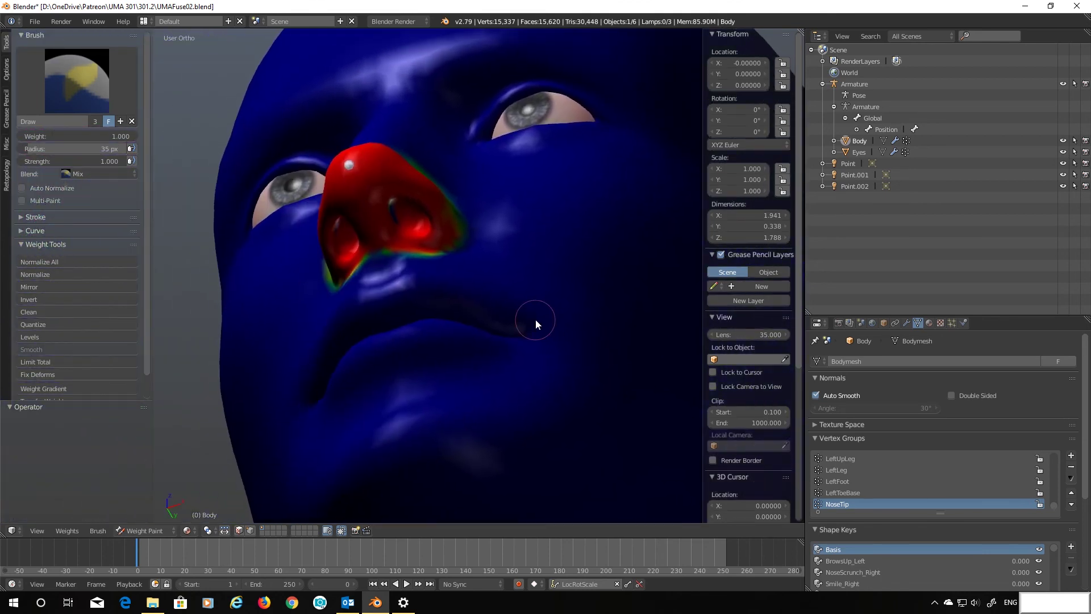
{"action": "middle_click_drag", "start_coordinate": [534, 319], "coordinate": [488, 486]}
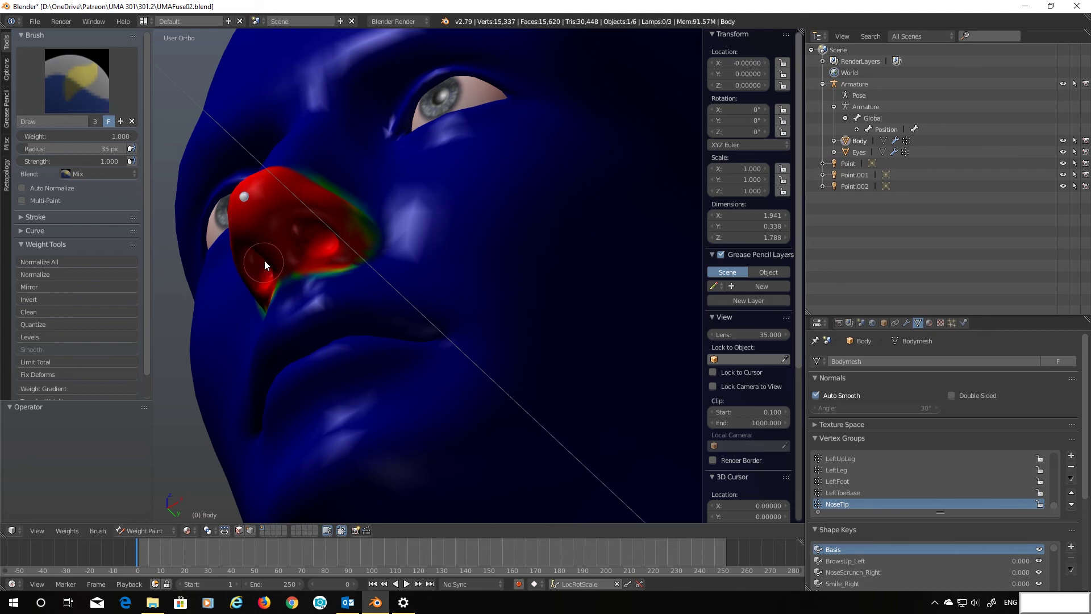
{"action": "scroll", "coordinate": [318, 243], "scroll_direction": "down", "scroll_amount": 6, "text": "shift"}
{"action": "scroll", "coordinate": [319, 244], "scroll_direction": "up", "scroll_amount": 3}
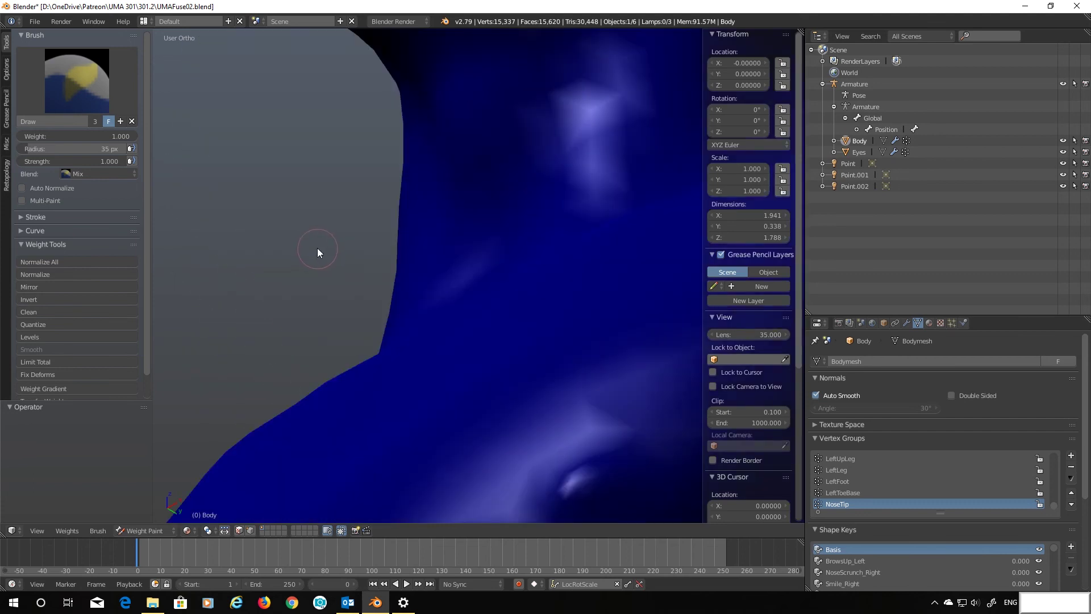
{"action": "middle_click_drag", "start_coordinate": [317, 248], "coordinate": [312, 447], "text": "shift"}
{"action": "scroll", "coordinate": [314, 366], "scroll_direction": "up", "scroll_amount": 4, "text": "shift"}
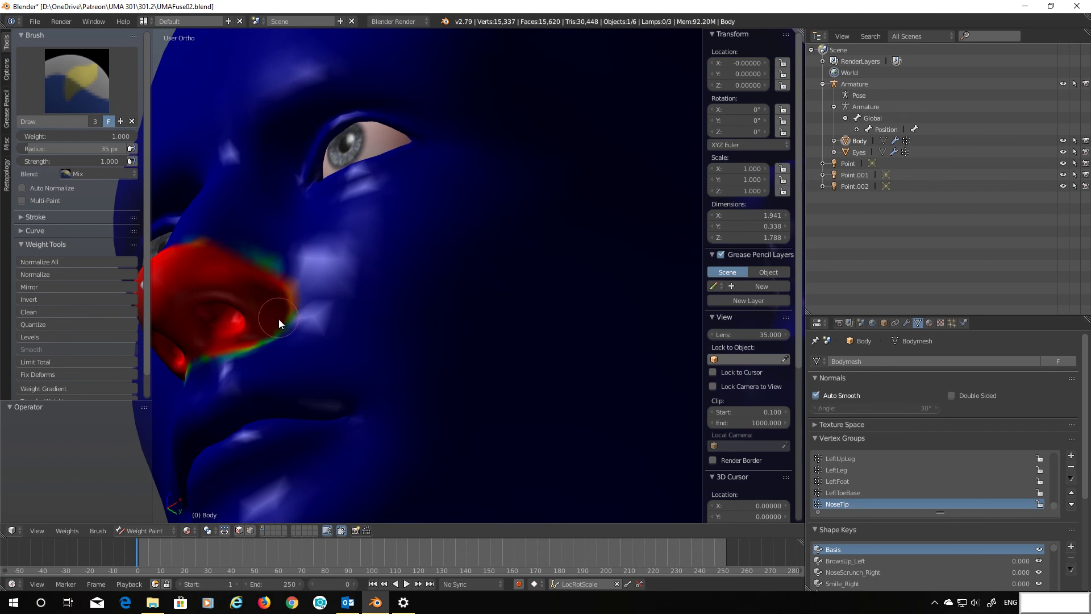
{"action": "middle_click_drag", "start_coordinate": [258, 287], "coordinate": [410, 282]}
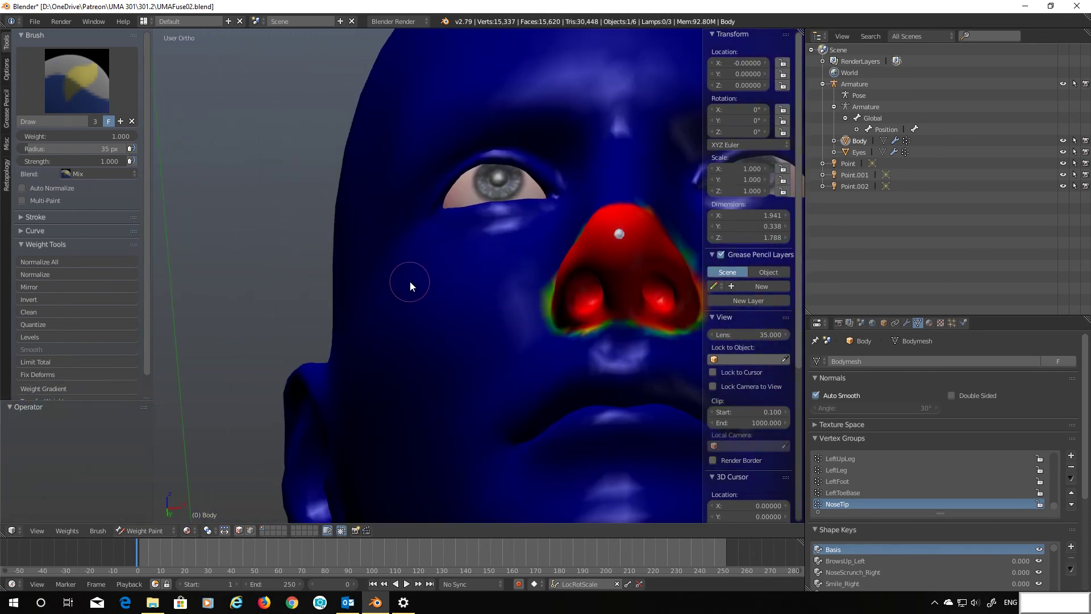
Paint the NoseTip weight at 1.000 over the character's right nostril wing and across the lower nose bridge
{"action": "key", "text": "alt+Home"}
{"action": "scroll", "coordinate": [405, 274], "scroll_direction": "down", "scroll_amount": 3}
{"action": "middle_click_drag", "start_coordinate": [404, 275], "coordinate": [489, 278]}
{"action": "scroll", "coordinate": [355, 317], "scroll_direction": "up", "scroll_amount": 6}
{"action": "scroll", "coordinate": [491, 278], "scroll_direction": "up", "scroll_amount": 4}
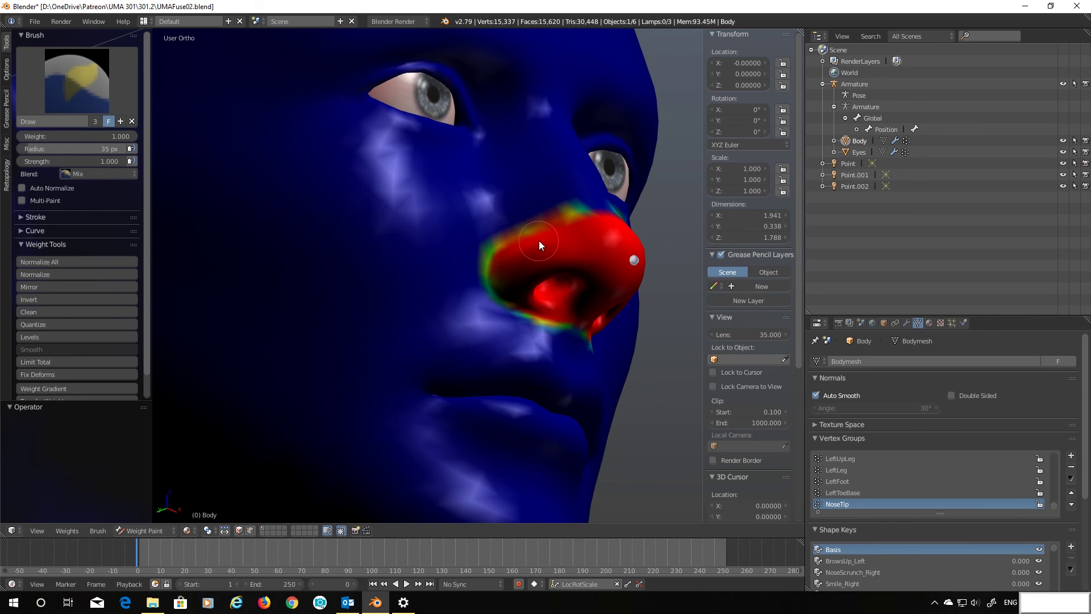
{"action": "left_click_drag", "start_coordinate": [539, 240], "coordinate": [551, 241]}
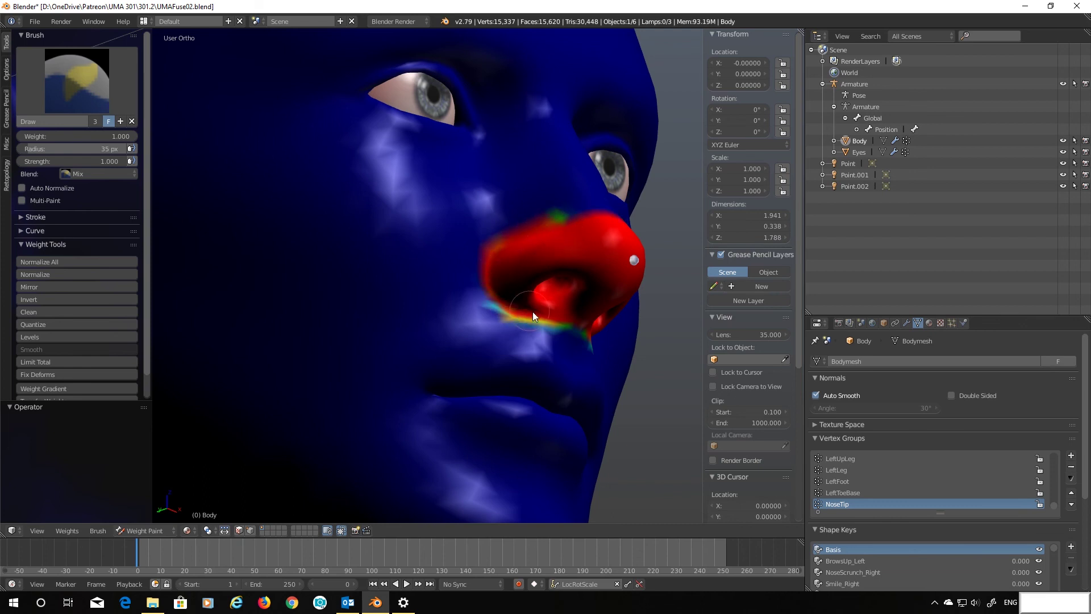
{"action": "middle_click_drag", "start_coordinate": [597, 276], "coordinate": [520, 311]}
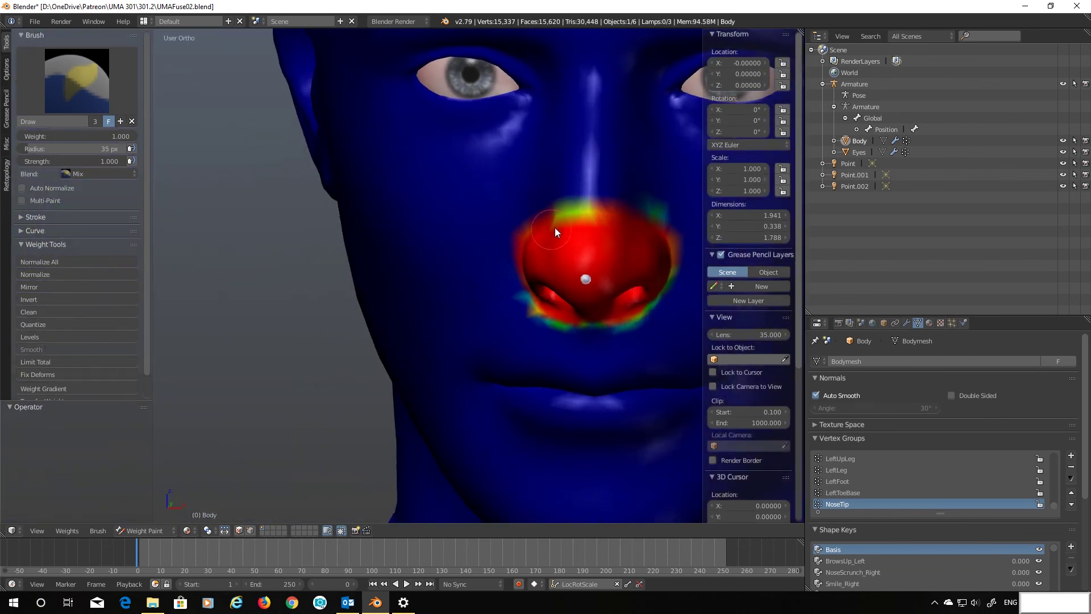
{"action": "scroll", "coordinate": [606, 238], "scroll_direction": "down", "scroll_amount": 2}
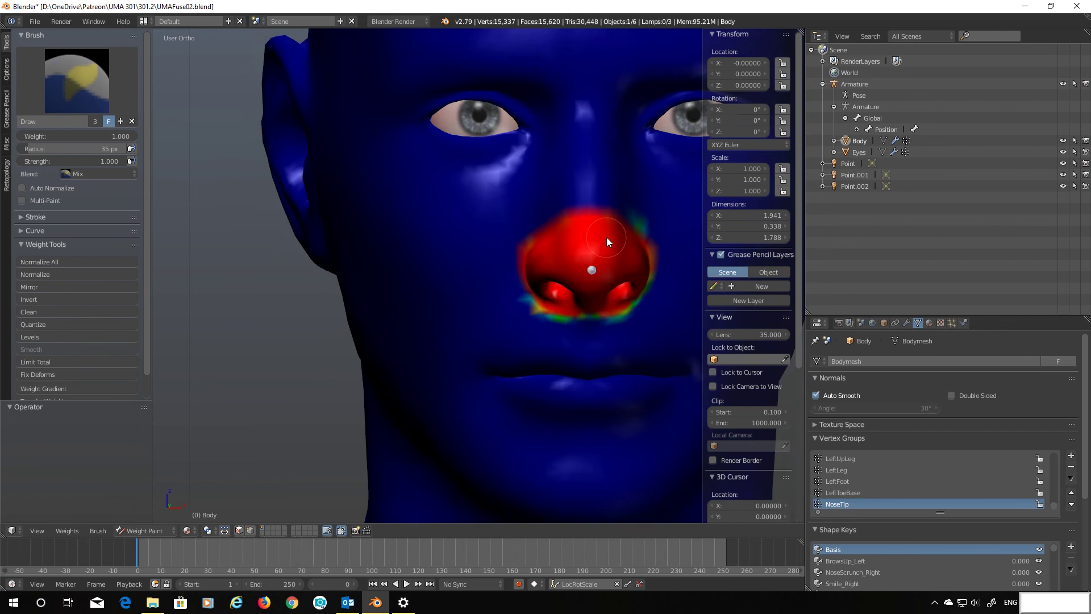
Switch to the Blur brush and soften the edges of the NoseTip weights all around the nose
{"action": "middle_click_drag", "start_coordinate": [603, 237], "coordinate": [425, 251], "text": "shift"}
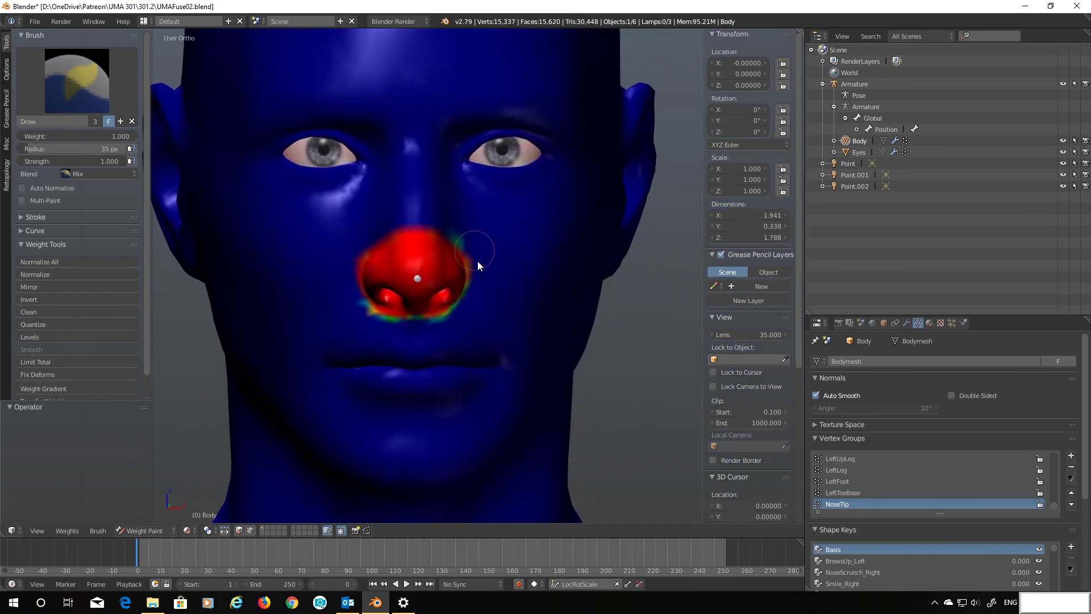
{"action": "left_click", "coordinate": [66, 74]}
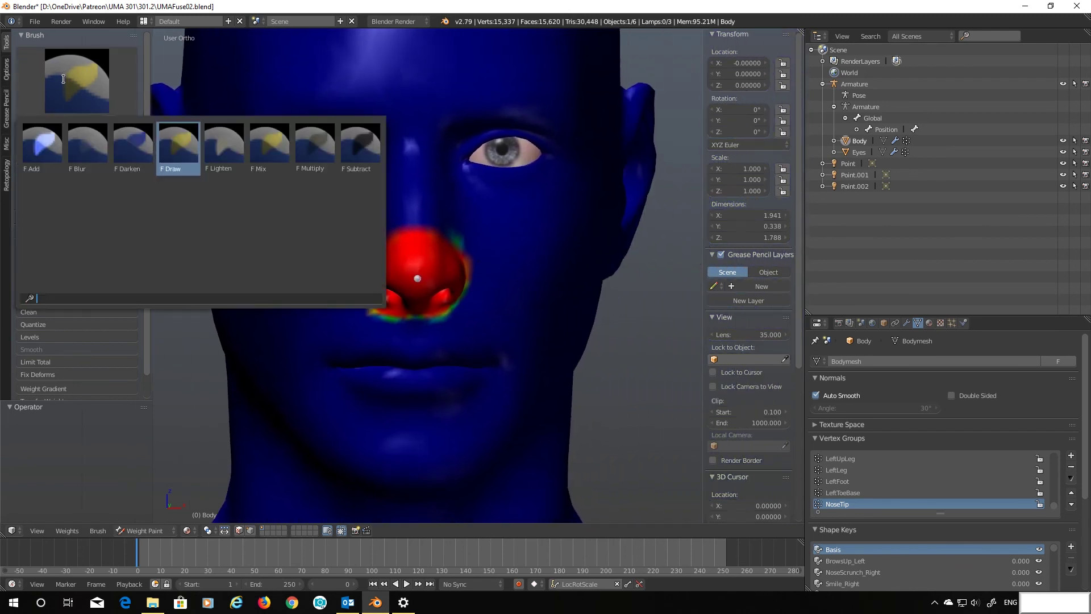
{"action": "left_click", "coordinate": [75, 148]}
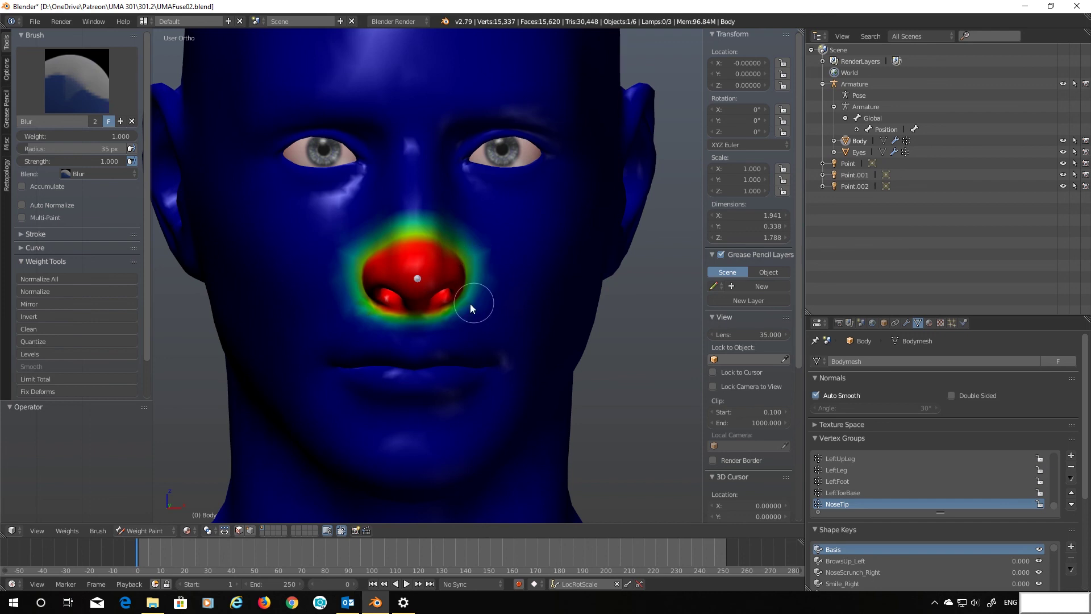
{"action": "left_click_drag", "start_coordinate": [381, 321], "coordinate": [356, 308]}
{"action": "mouse_move", "coordinate": [476, 281]}
{"action": "middle_mouse_down"}
{"action": "mouse_move", "coordinate": [422, 288]}
{"action": "mouse_move", "coordinate": [474, 270]}
{"action": "mouse_move", "coordinate": [469, 293]}
{"action": "mouse_move", "coordinate": [462, 272]}
{"action": "mouse_move", "coordinate": [414, 271]}
{"action": "mouse_move", "coordinate": [474, 298]}
{"action": "middle_mouse_up"}
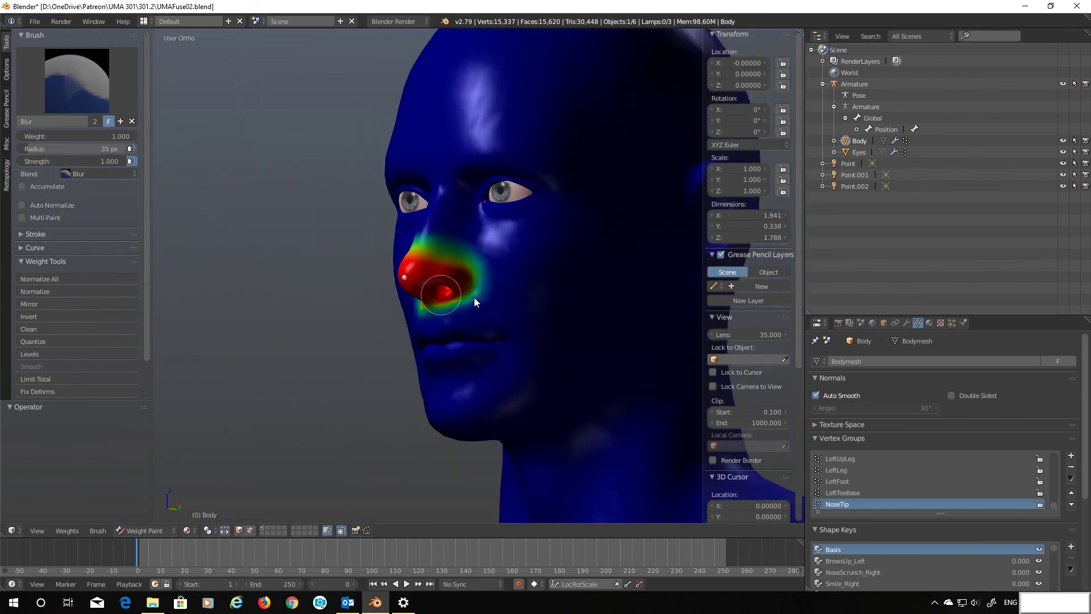
Return the Body mesh to Object Mode, put the armature in Pose Mode and select the NoseTip bone
{"action": "left_click", "coordinate": [147, 530]}
{"action": "left_click", "coordinate": [148, 516]}
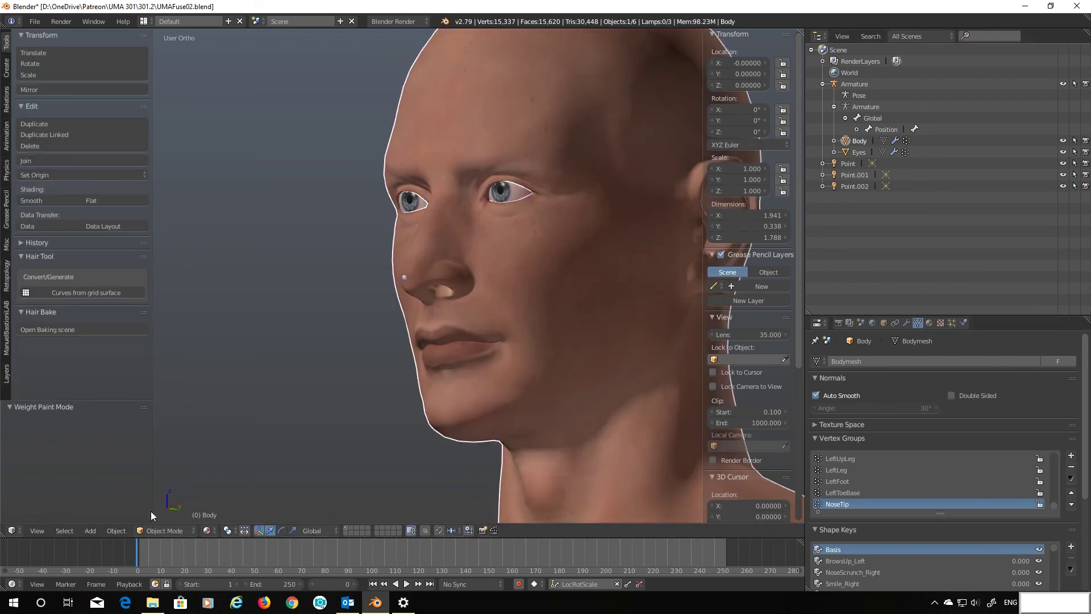
{"action": "left_click", "coordinate": [158, 530]}
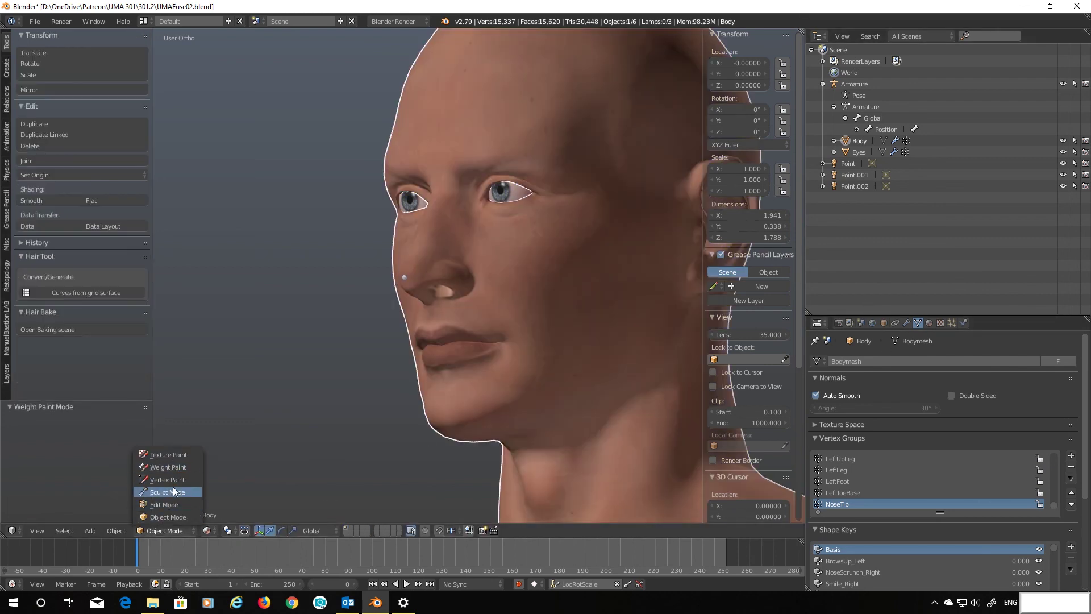
{"action": "left_click", "coordinate": [865, 107]}
{"action": "left_click", "coordinate": [180, 530]}
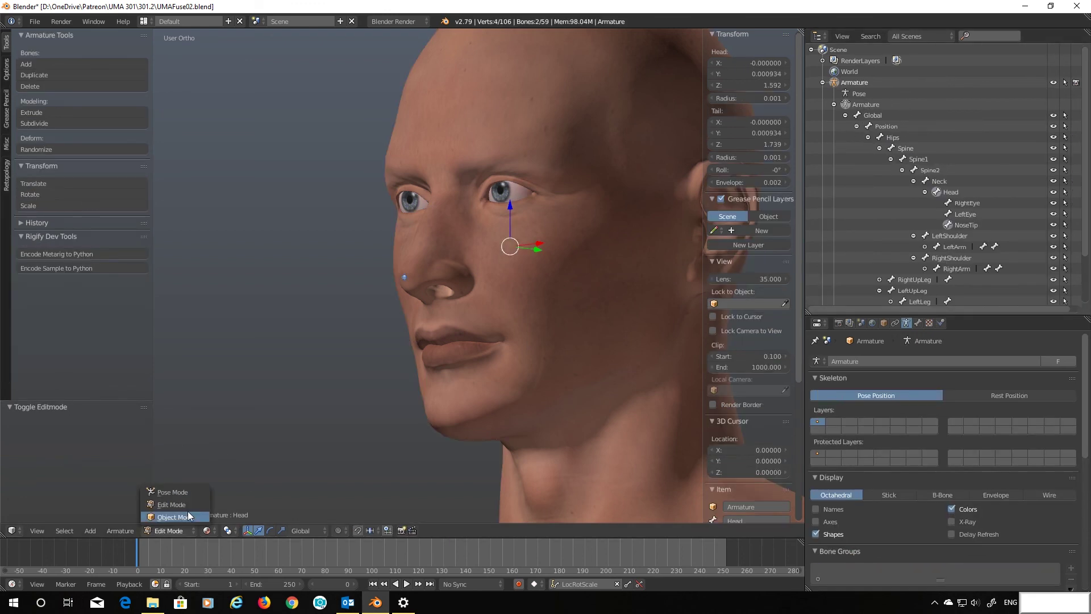
{"action": "left_click", "coordinate": [183, 492]}
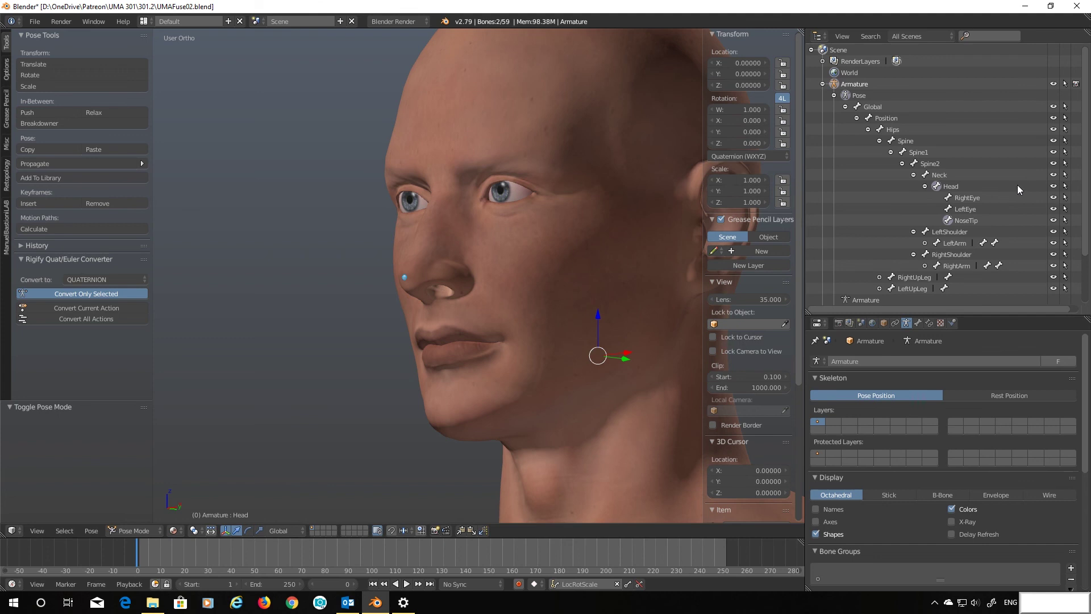
{"action": "left_click", "coordinate": [965, 220]}
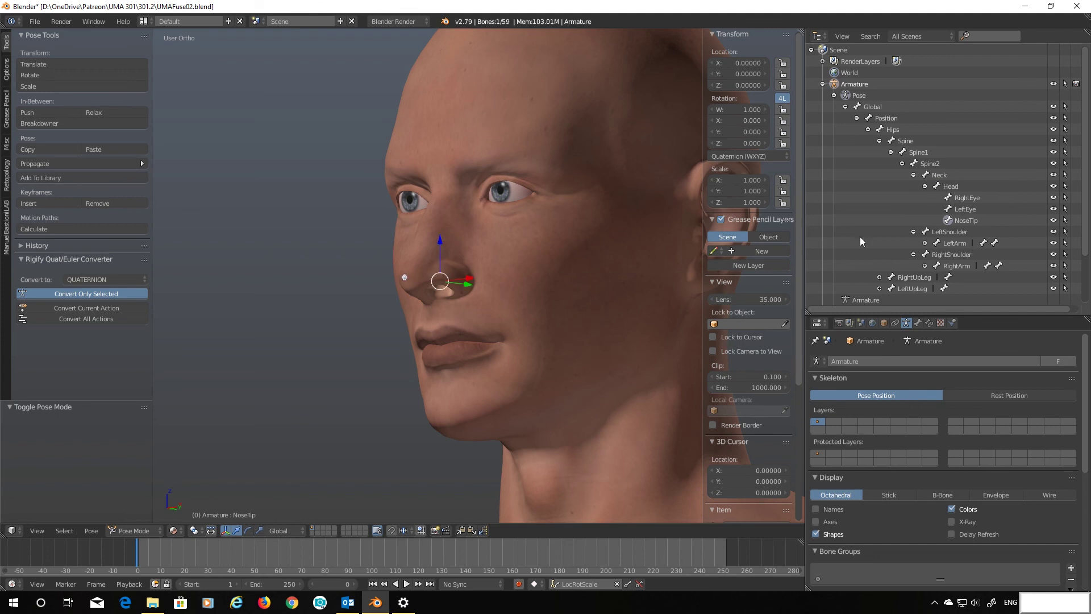
Test the NoseTip bone by scaling it uniformly and along Z, X and Y, and by rotating it, cancelling each transform
{"action": "key", "text": "s"}
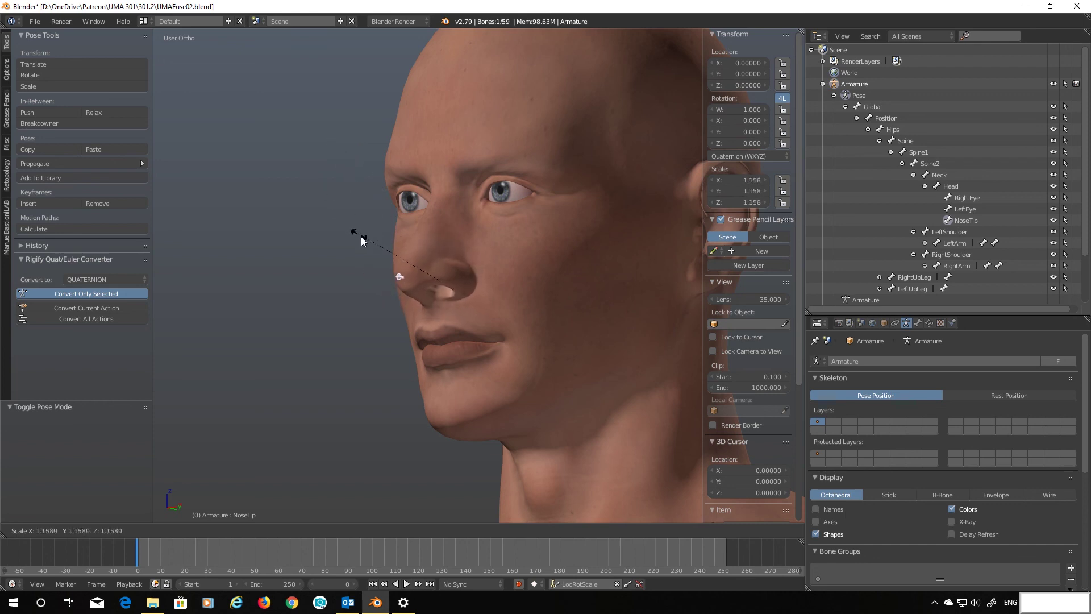
{"action": "key", "text": "z"}
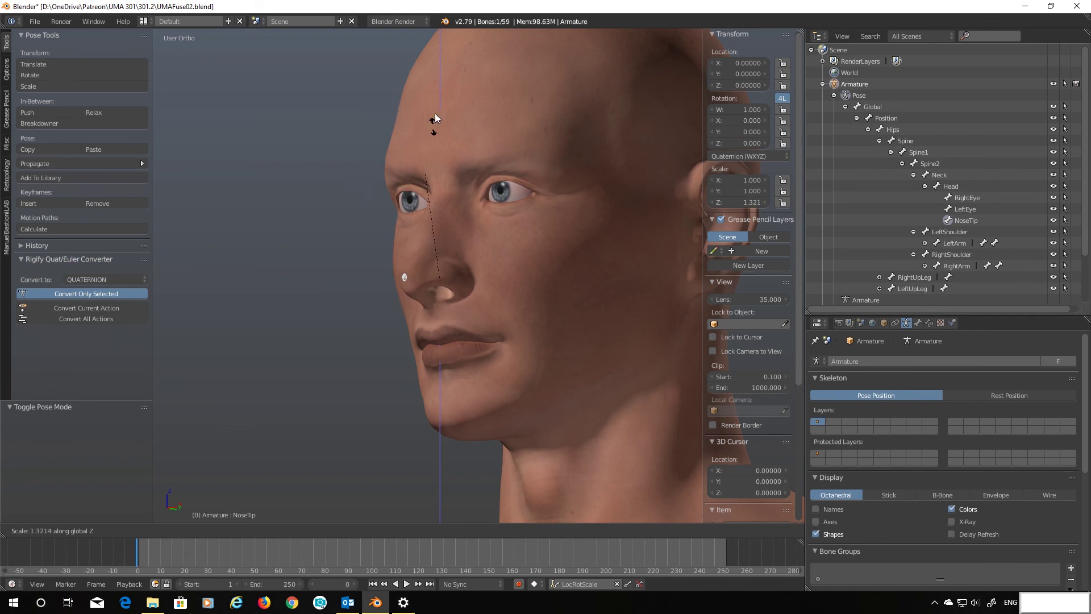
{"action": "key", "text": "x"}
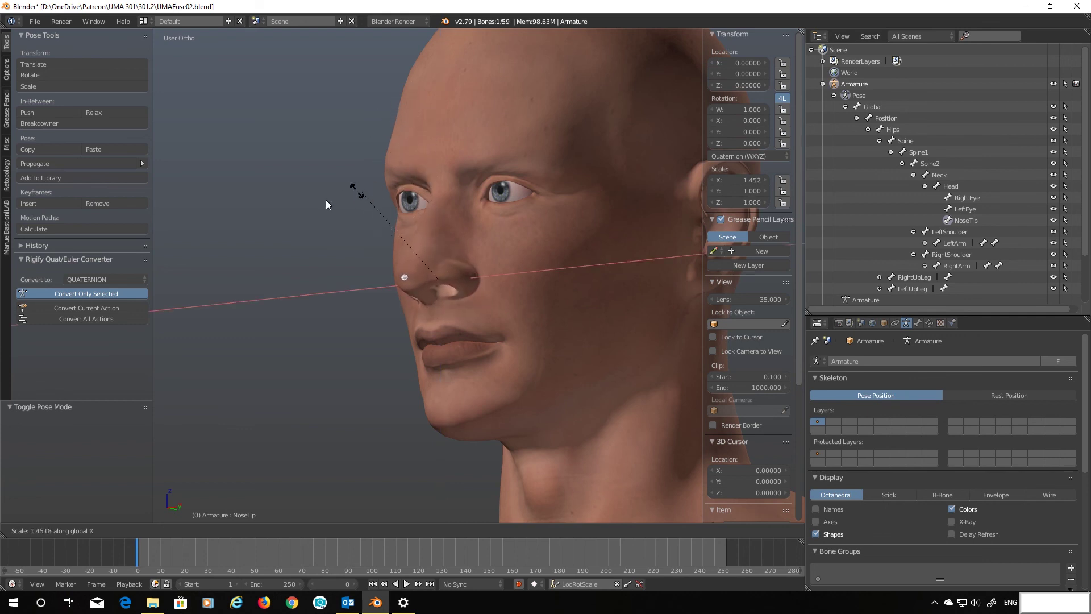
{"action": "key", "text": "y"}
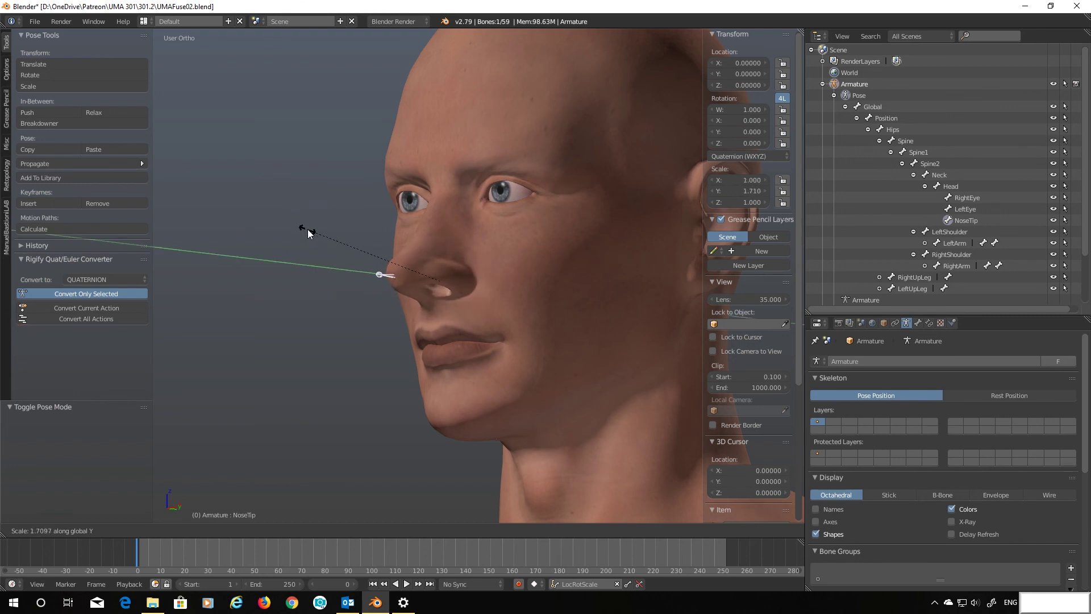
{"action": "key", "text": "Escape"}
{"action": "key", "text": "r"}
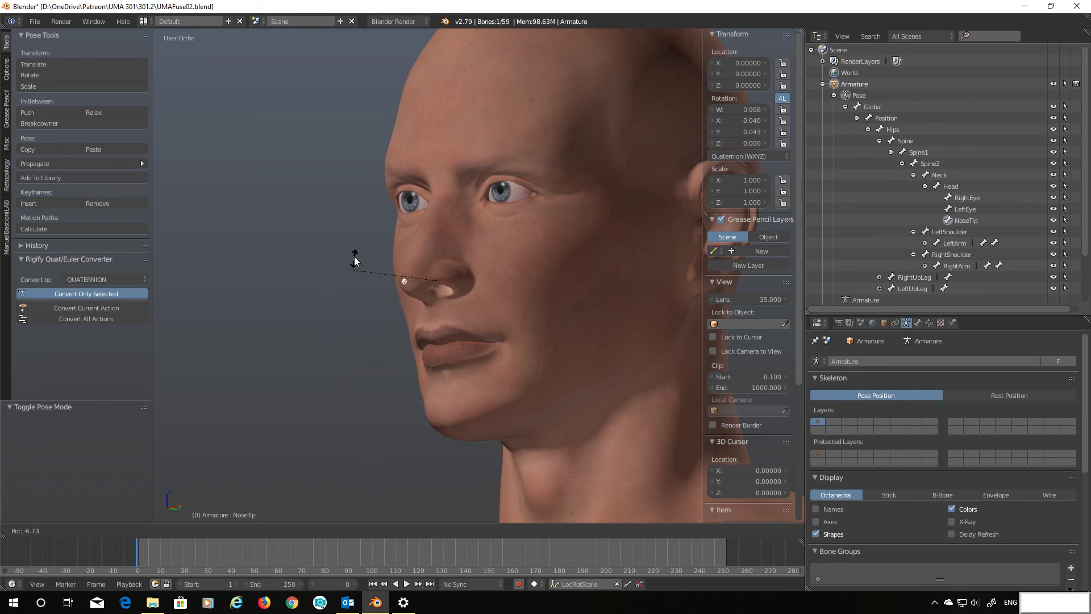
{"action": "right_click", "coordinate": [333, 277]}
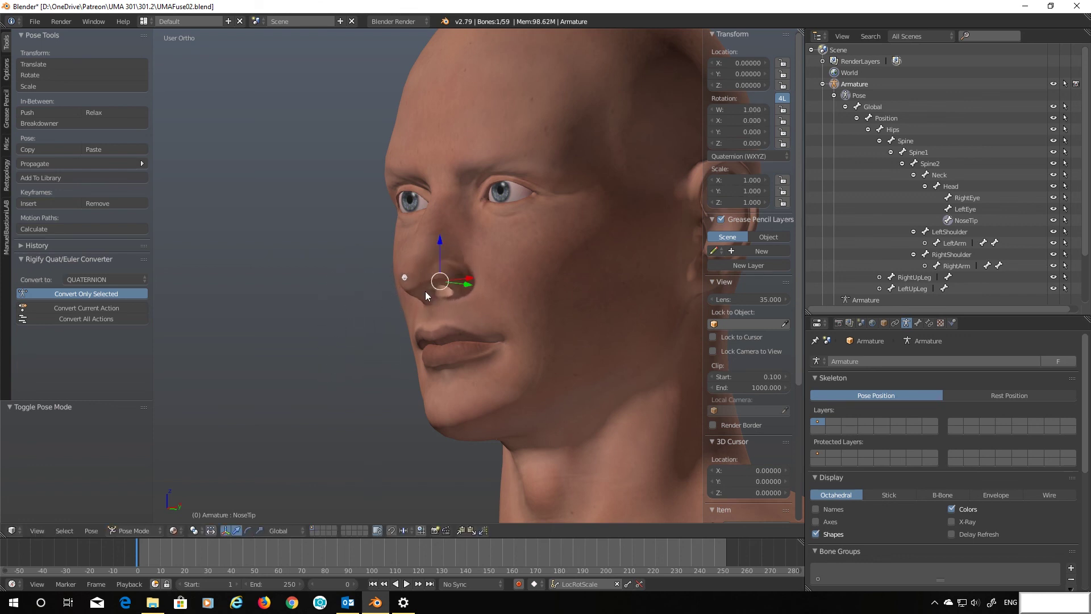
Examine the character's face from both sides, and the rest of the body in perspective view from several angles
{"action": "middle_click_drag", "start_coordinate": [390, 310], "coordinate": [433, 280]}
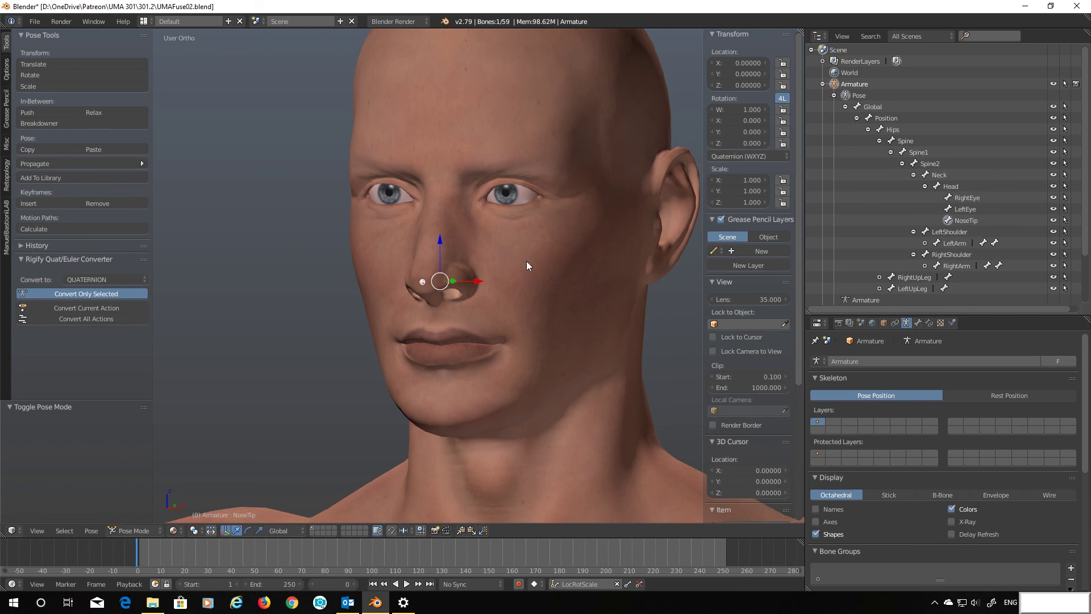
{"action": "middle_click_drag", "start_coordinate": [526, 261], "coordinate": [611, 258]}
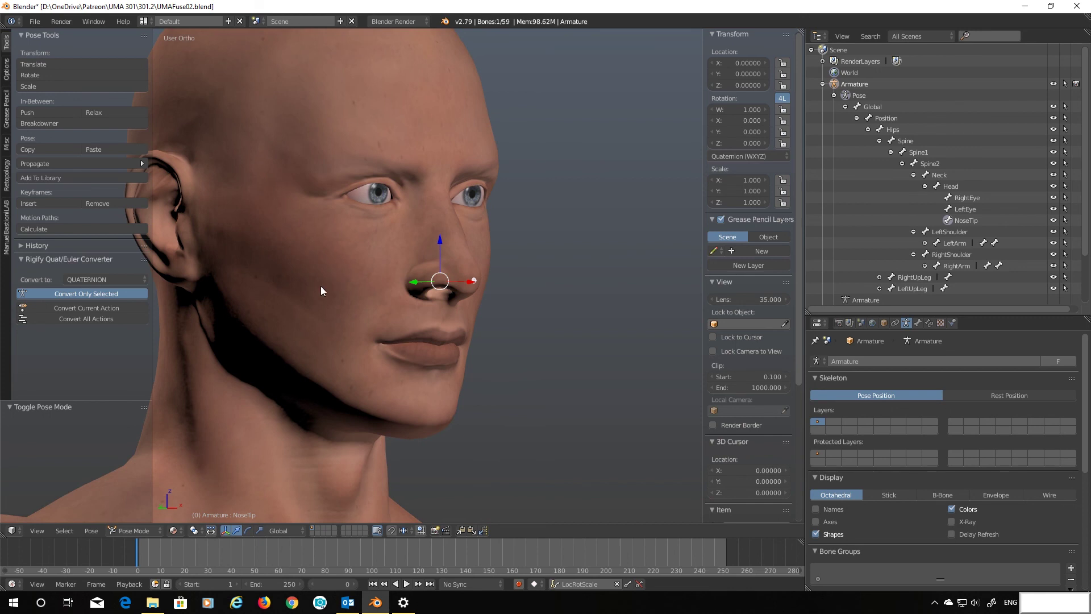
{"action": "middle_click_drag", "start_coordinate": [417, 292], "coordinate": [313, 311]}
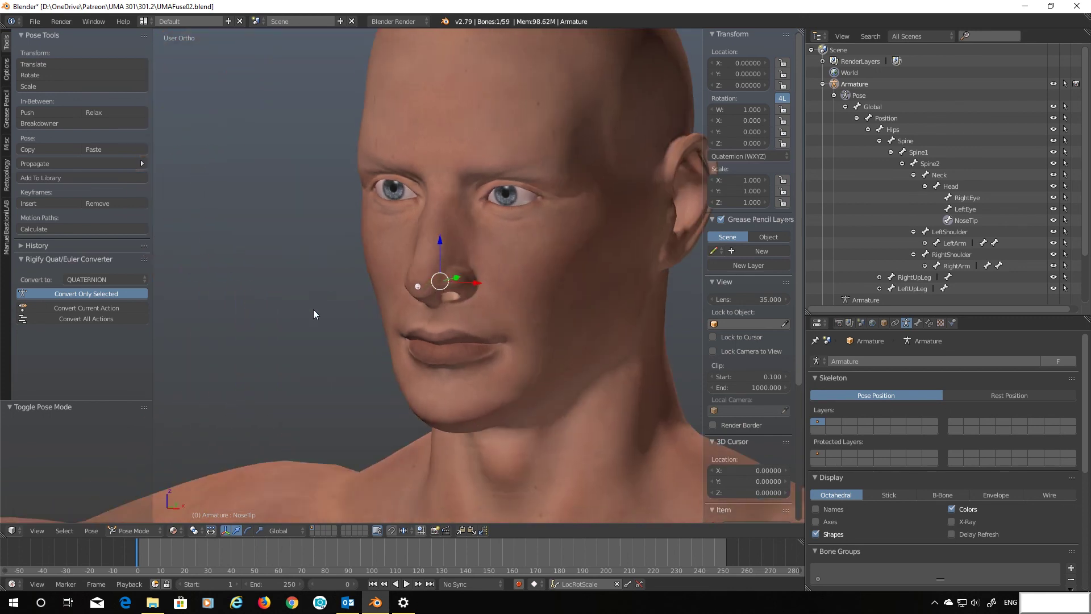
{"action": "key", "text": "KP_5"}
{"action": "scroll", "coordinate": [321, 328], "scroll_direction": "down", "scroll_amount": 5}
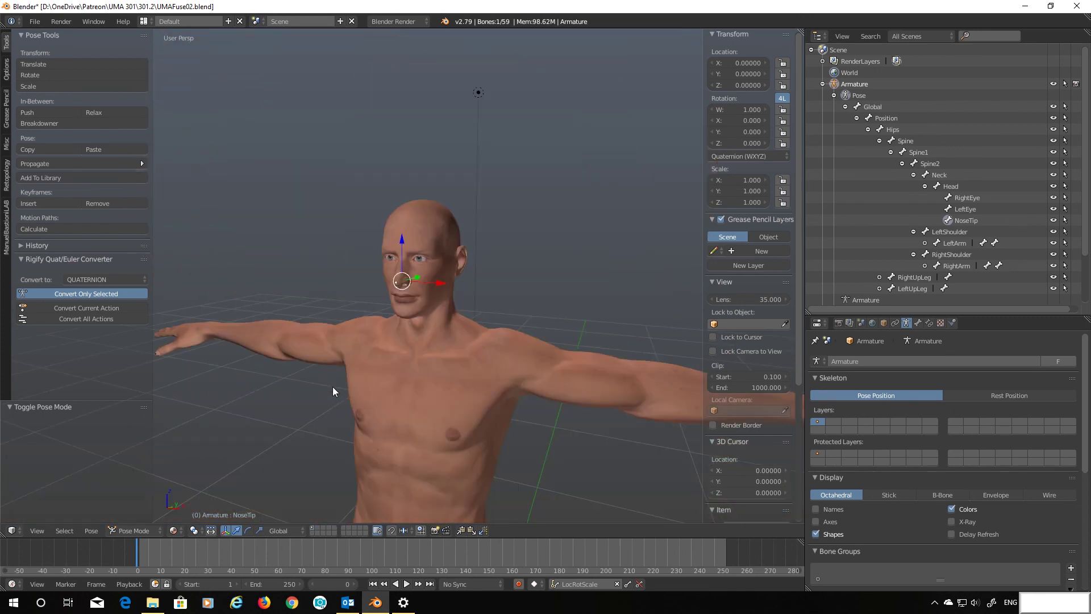
{"action": "middle_click_drag", "start_coordinate": [478, 90], "coordinate": [476, 70], "text": "shift"}
{"action": "scroll", "coordinate": [489, 227], "scroll_direction": "up", "scroll_amount": 1}
{"action": "scroll", "coordinate": [541, 277], "scroll_direction": "down", "scroll_amount": 4}
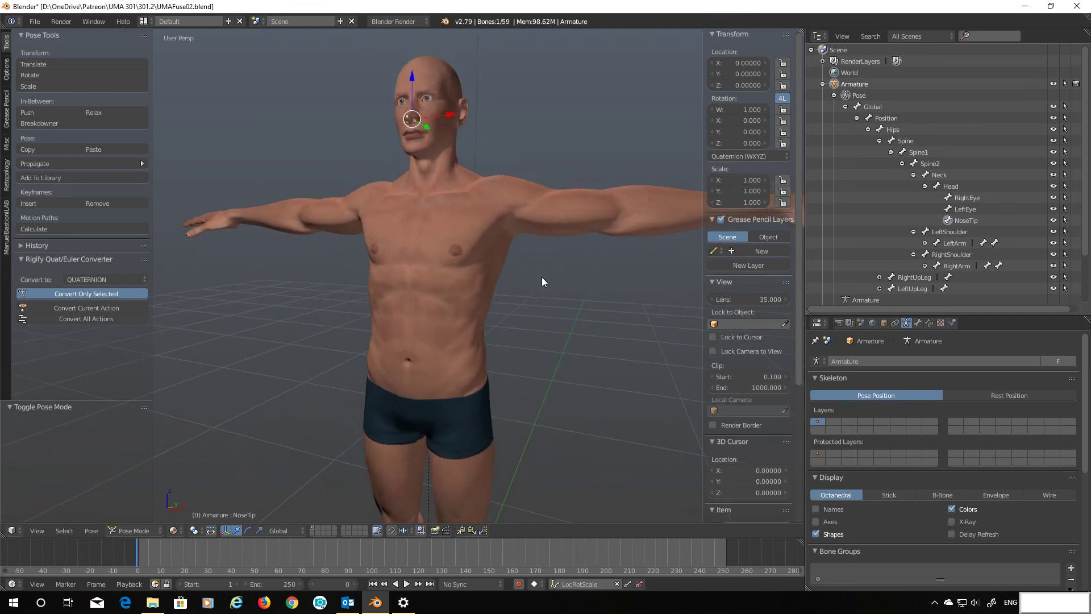
{"action": "middle_click_drag", "start_coordinate": [557, 335], "coordinate": [547, 315]}
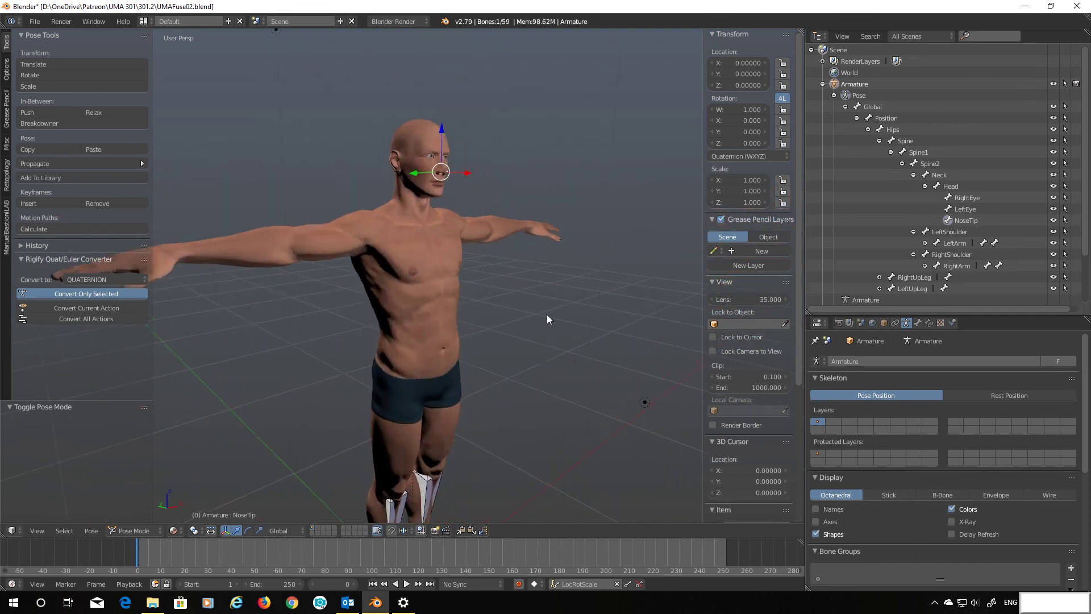
{"action": "scroll", "coordinate": [546, 315], "scroll_direction": "up", "scroll_amount": 2}
{"action": "scroll", "coordinate": [491, 337], "scroll_direction": "up", "scroll_amount": 2}
{"action": "middle_click_drag", "start_coordinate": [491, 337], "coordinate": [430, 342]}
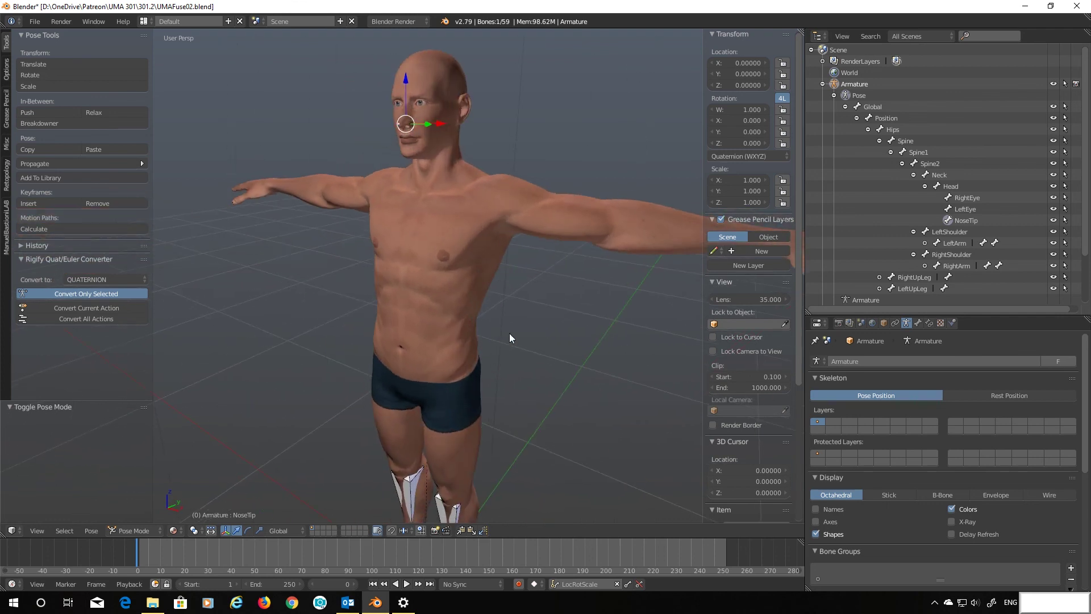
{"action": "middle_click_drag", "start_coordinate": [528, 334], "coordinate": [568, 493]}
{"action": "middle_click_drag", "start_coordinate": [386, 120], "coordinate": [399, 107]}
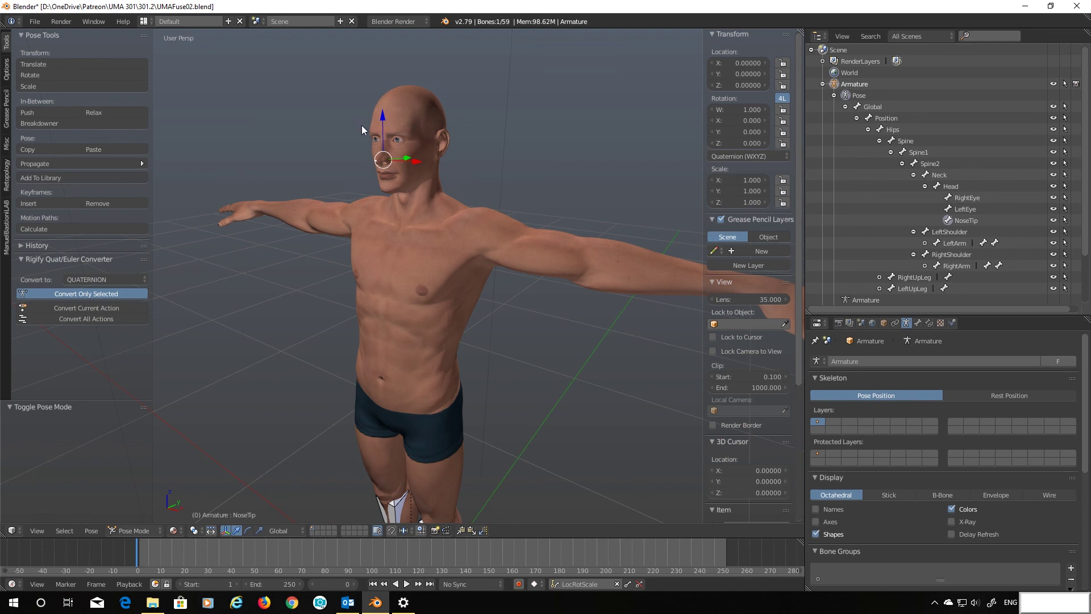